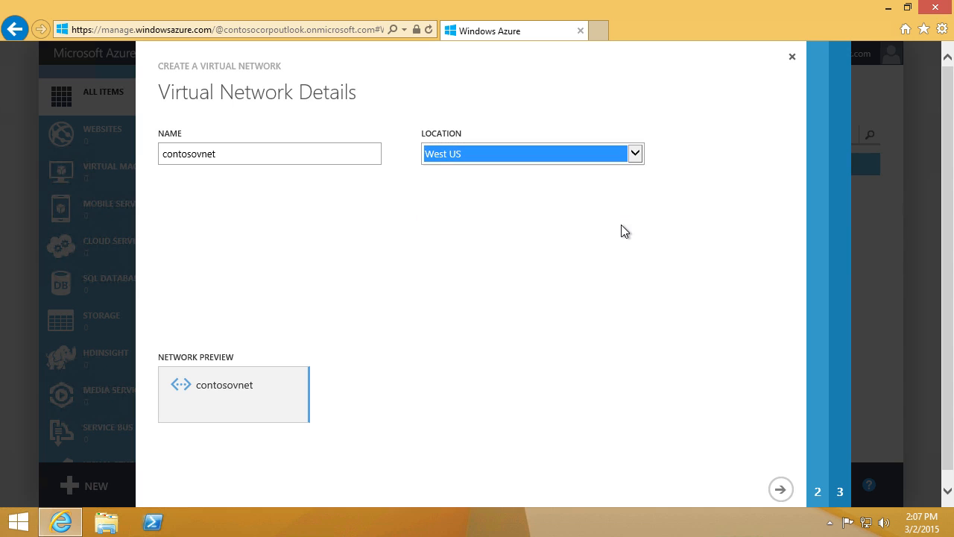
Step: Advance the contosovnet (West US) wizard past the DNS and VPN settings to the address spaces page
click(780, 489)
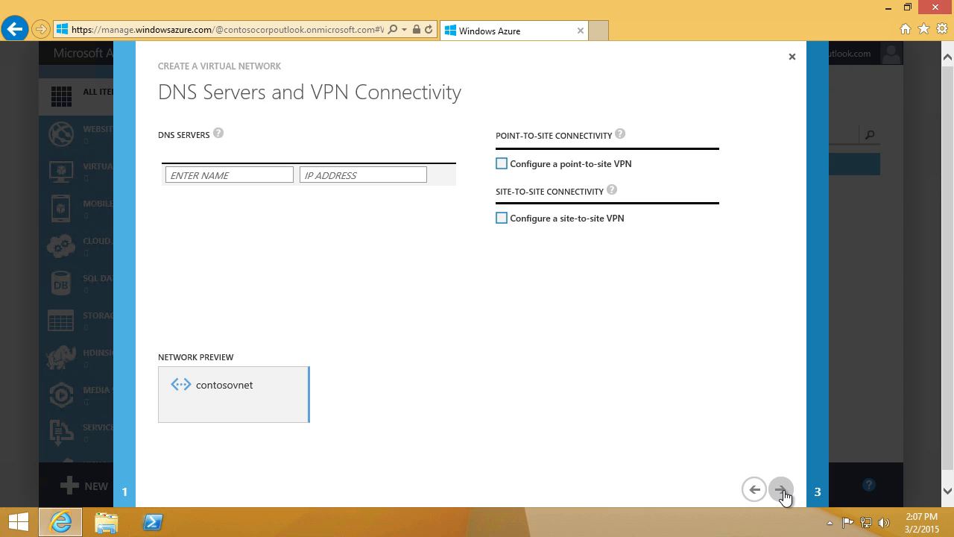
click(781, 490)
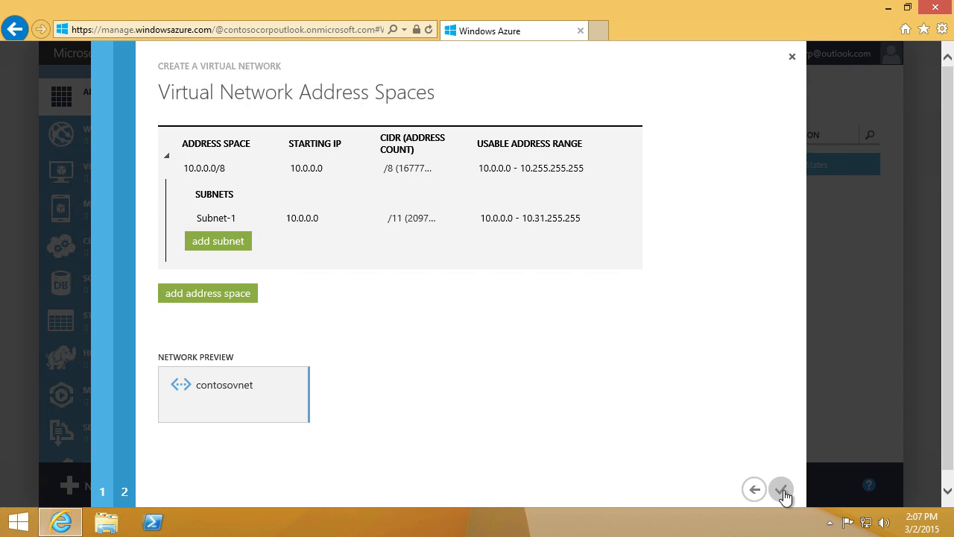
Step: Rename Subnet-1 to corpnet, size it /24 (256 addresses), and create contosovnet
click(268, 221)
text(corpnet)
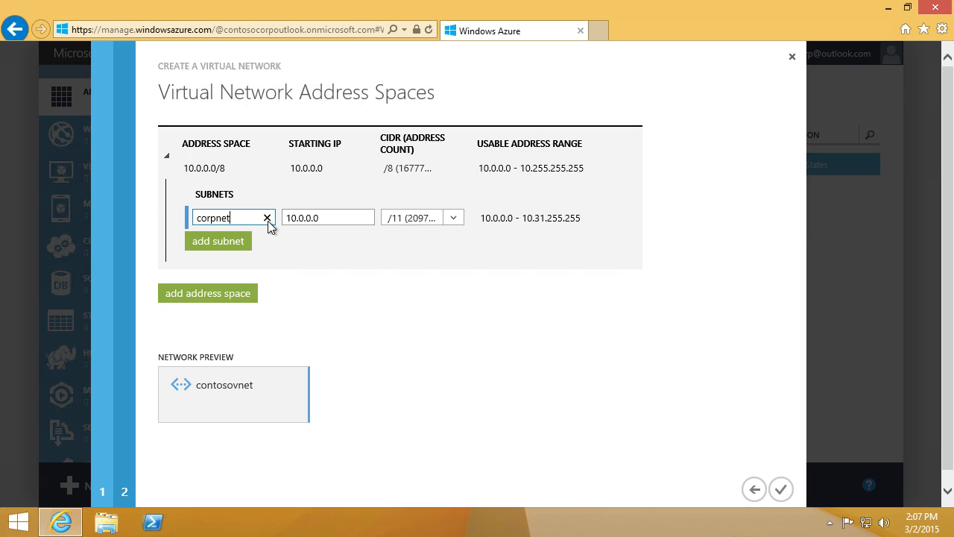
click(456, 220)
scroll(444, 267, down, 2)
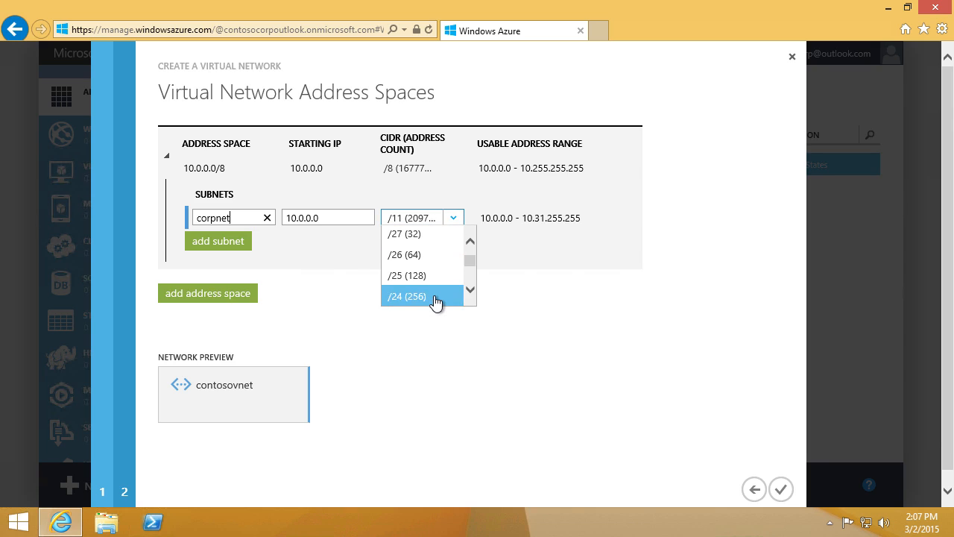
click(431, 297)
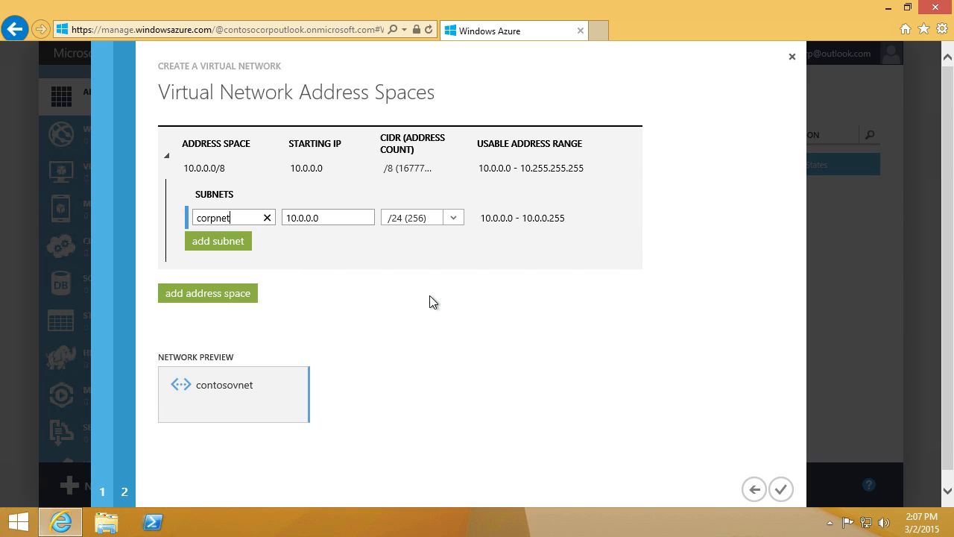
click(778, 490)
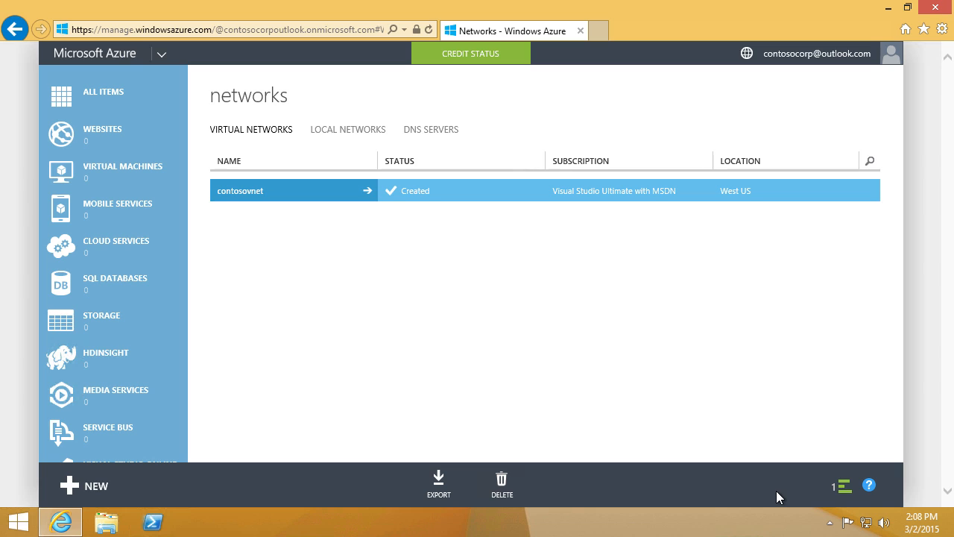
Step: Start a new gallery virtual machine using the Windows Server 2012 R2 Datacenter image
click(94, 482)
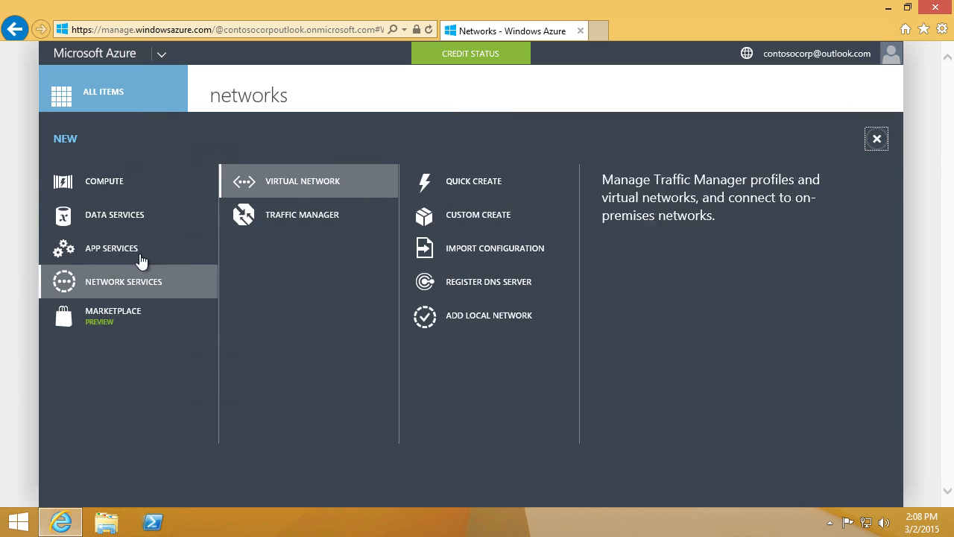
click(145, 191)
click(297, 223)
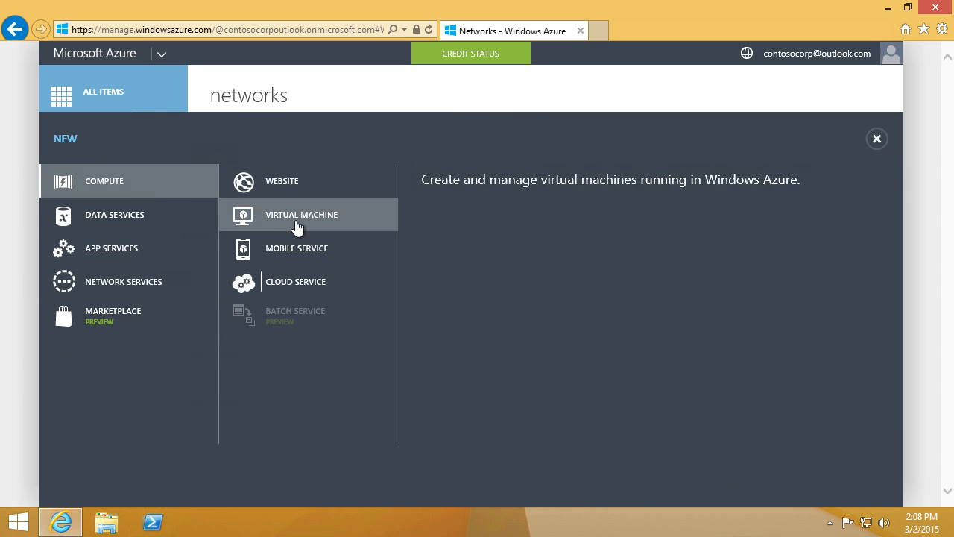
click(493, 223)
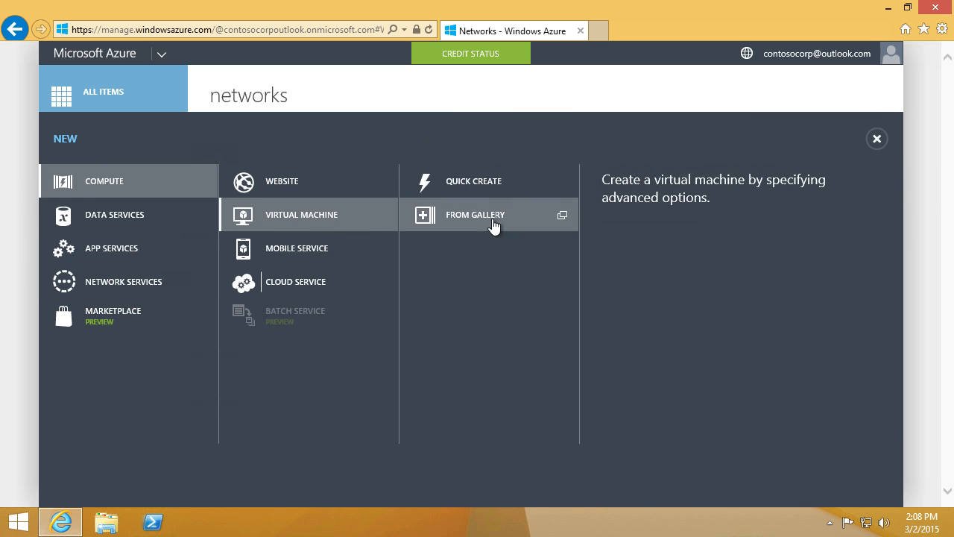
click(488, 219)
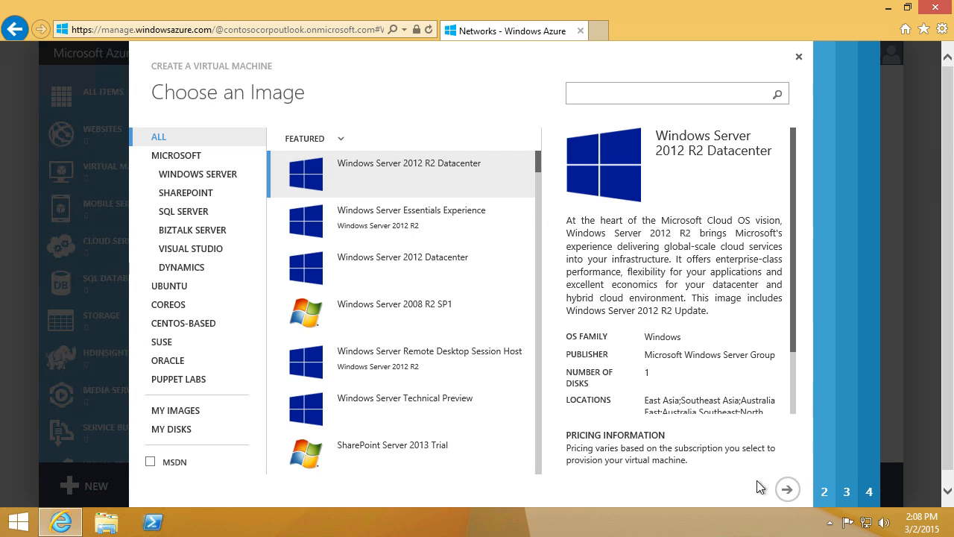
click(790, 492)
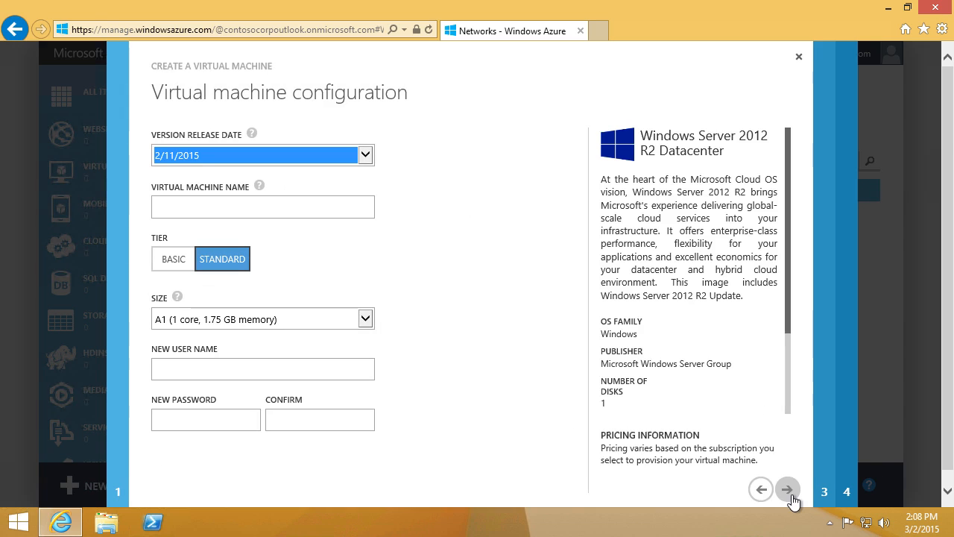
Step: Name the VM AzureDC1 and enter the administrator user name and password
click(251, 216)
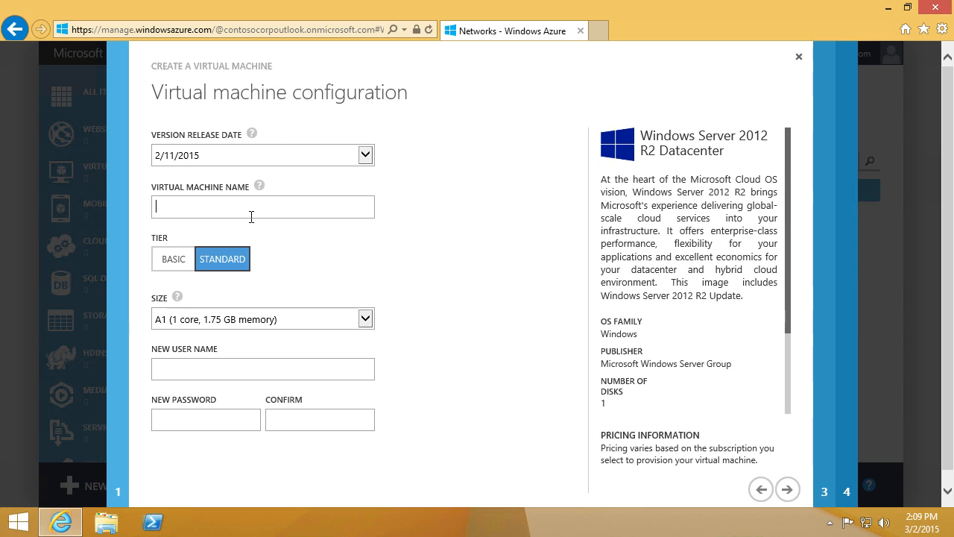
text(AzureDC1)
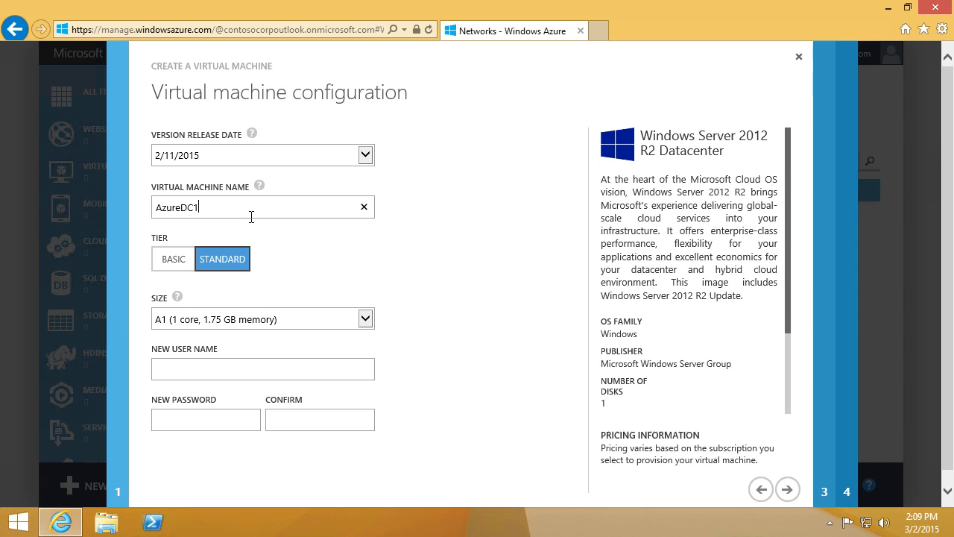
click(212, 377)
key(Tab)
text(xxxxxxxx)
key(Tab)
text(xxxxxxxx)
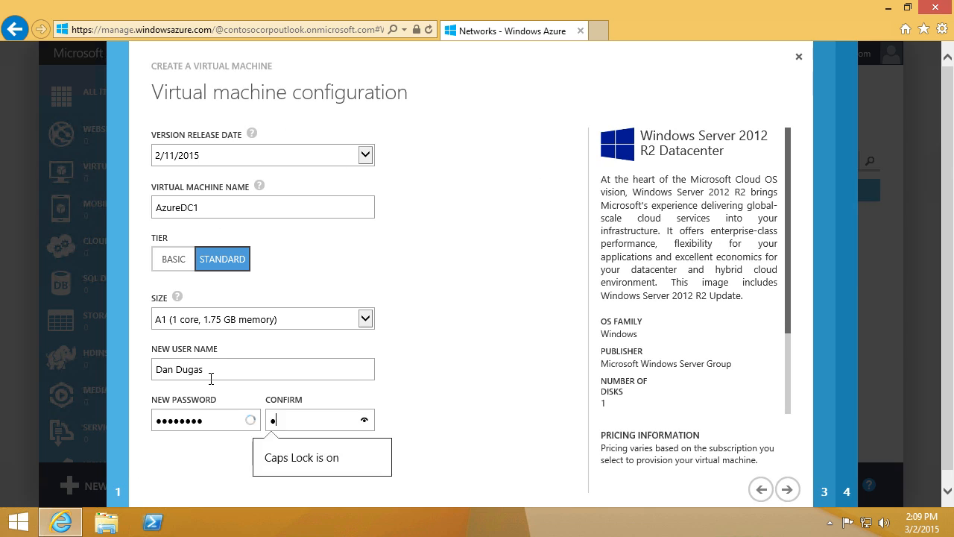
click(787, 490)
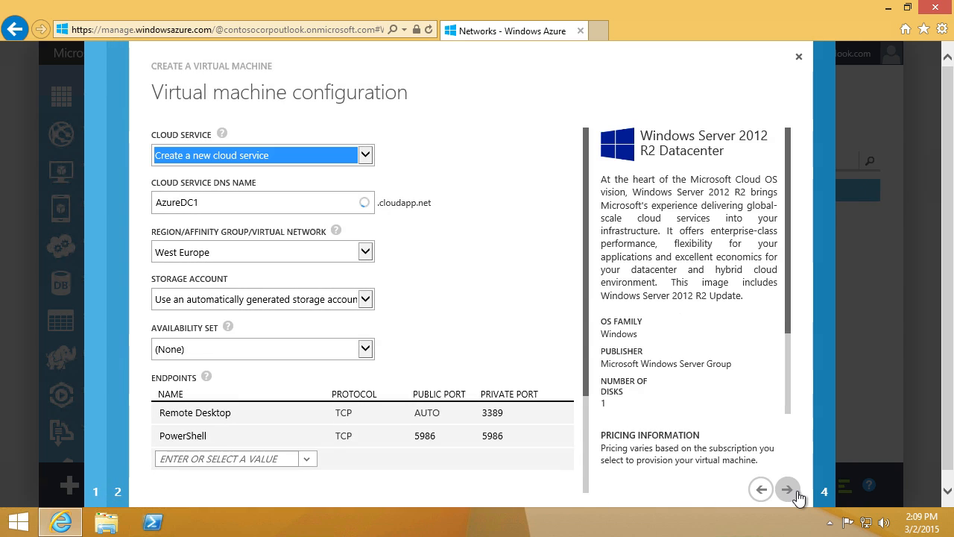
Step: Set the cloud service DNS name to contosocloud and place the VM on contosovnet
click(230, 209)
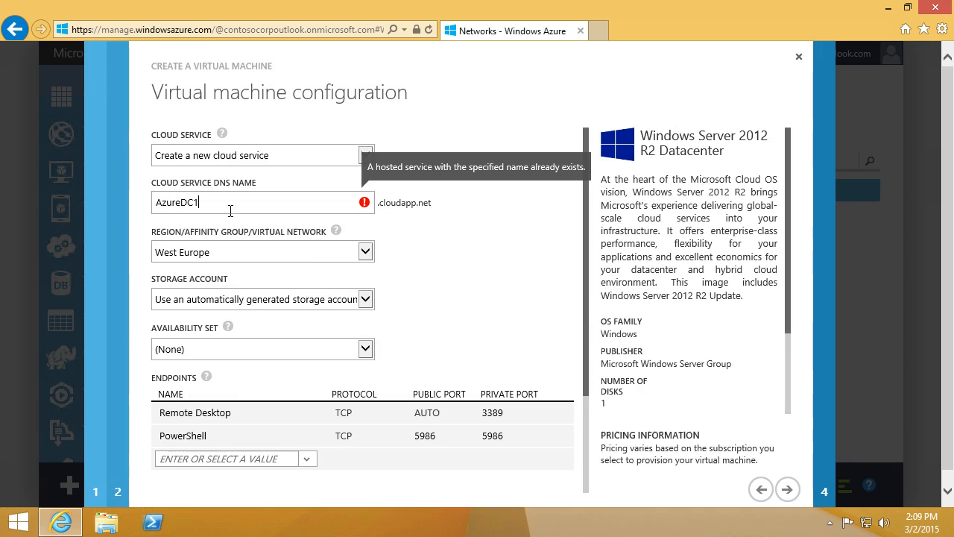
key(BackSpace)
key(BackSpace)
key(BackSpace)
key(BackSpace)
key(BackSpace)
key(BackSpace)
key(BackSpace)
key(BackSpace)
text(contosocloud)
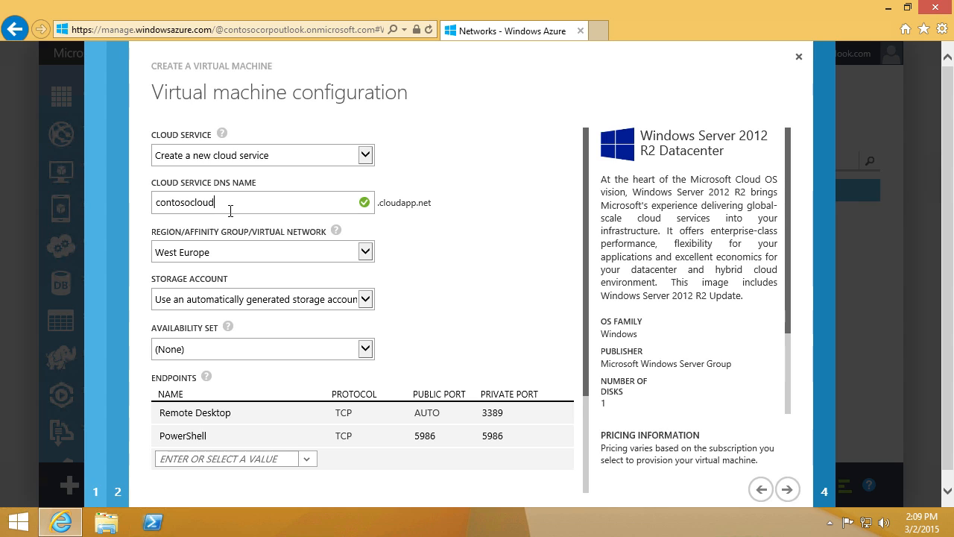
click(366, 254)
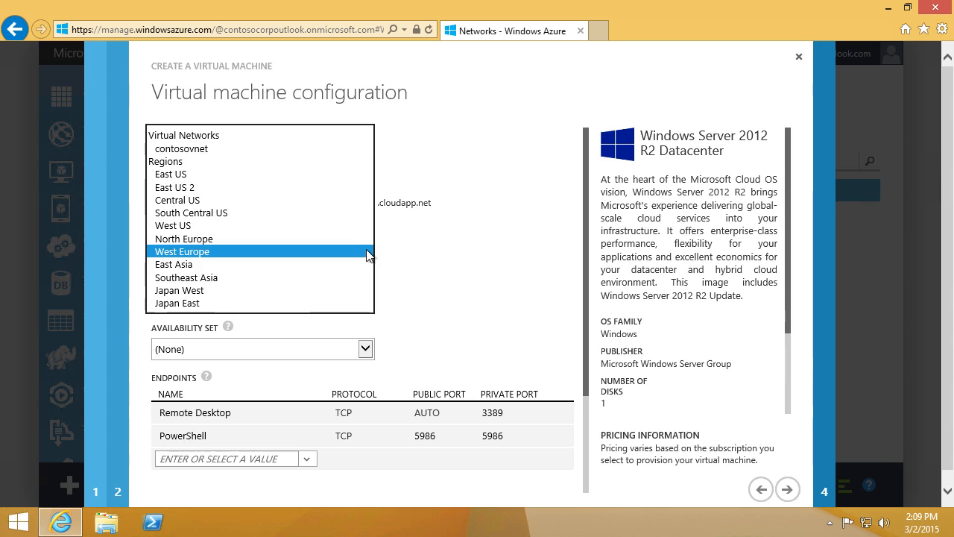
click(336, 151)
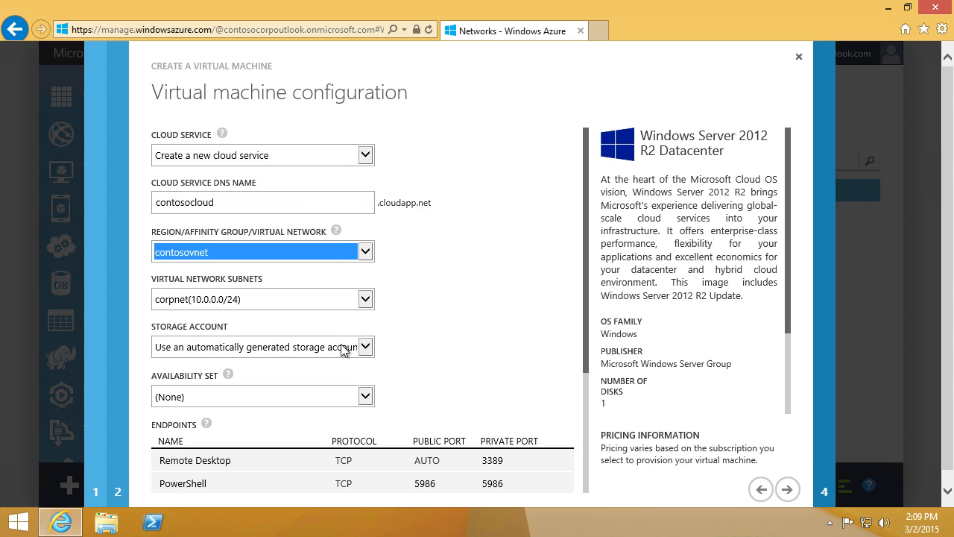
Step: Create a new availability set named contosoAS and finish creating AzureDC1
click(365, 396)
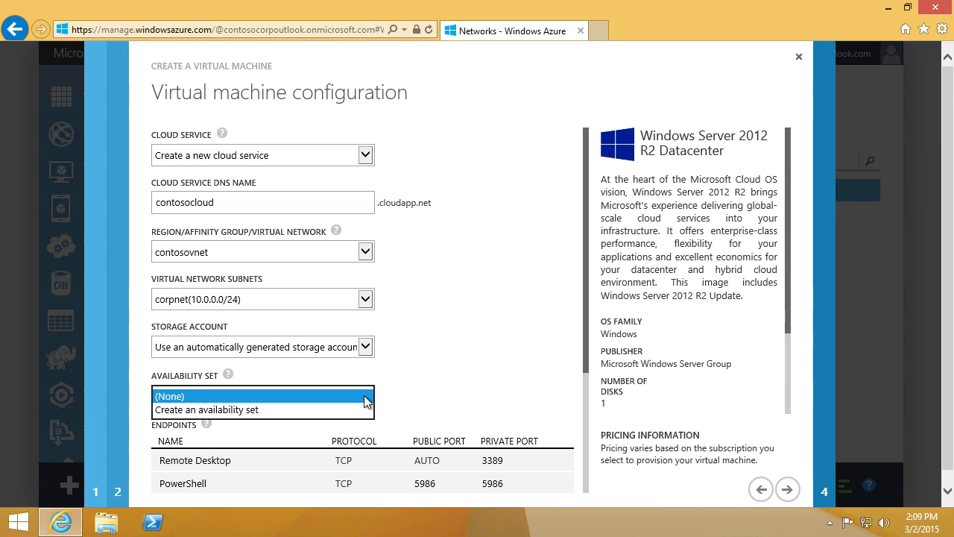
click(365, 410)
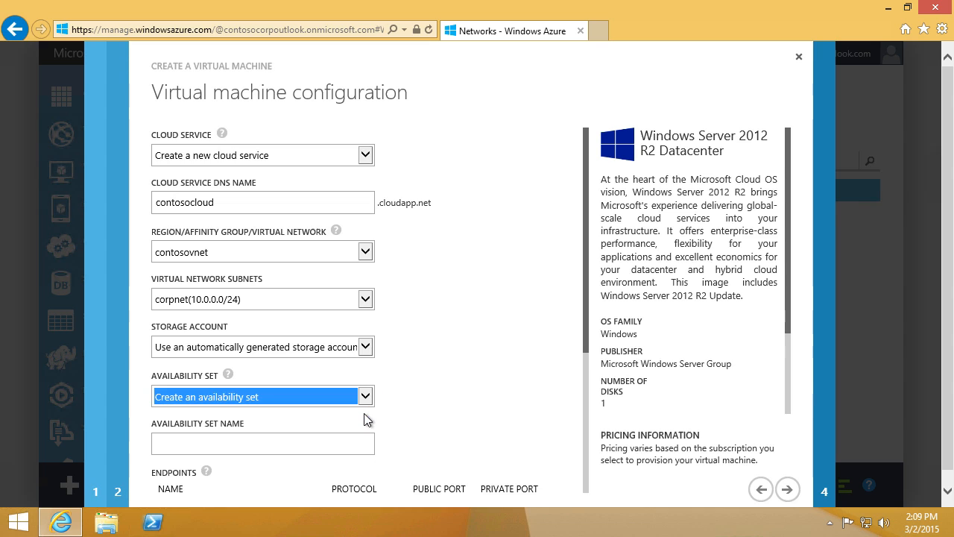
click(283, 447)
text(con)
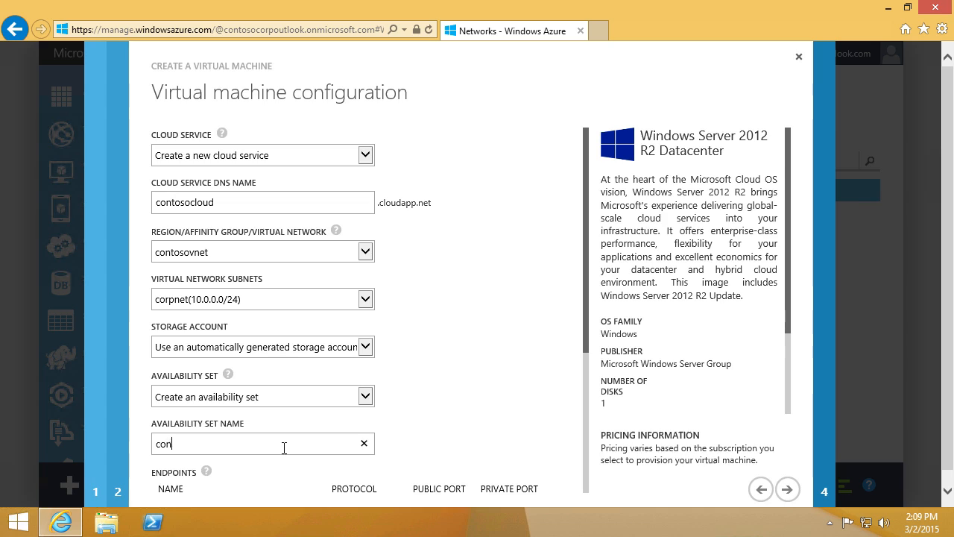
text(tosoAS)
click(797, 491)
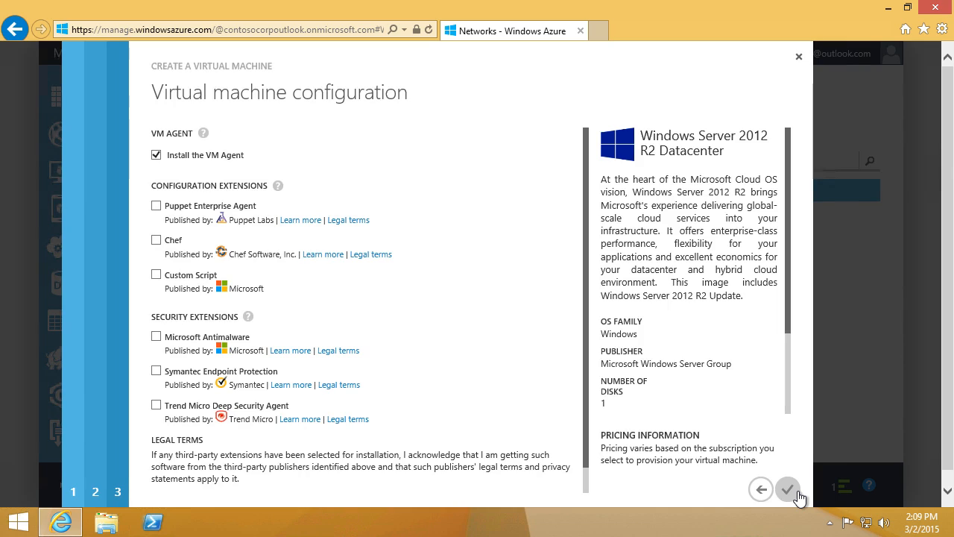
click(795, 491)
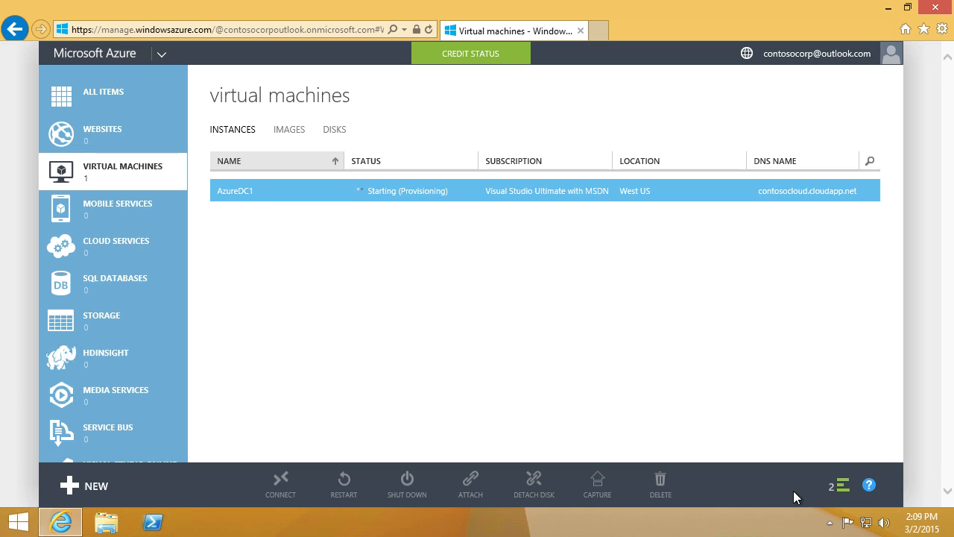
Step: Start another gallery VM with the Windows Server 2012 R2 Datacenter image
click(108, 488)
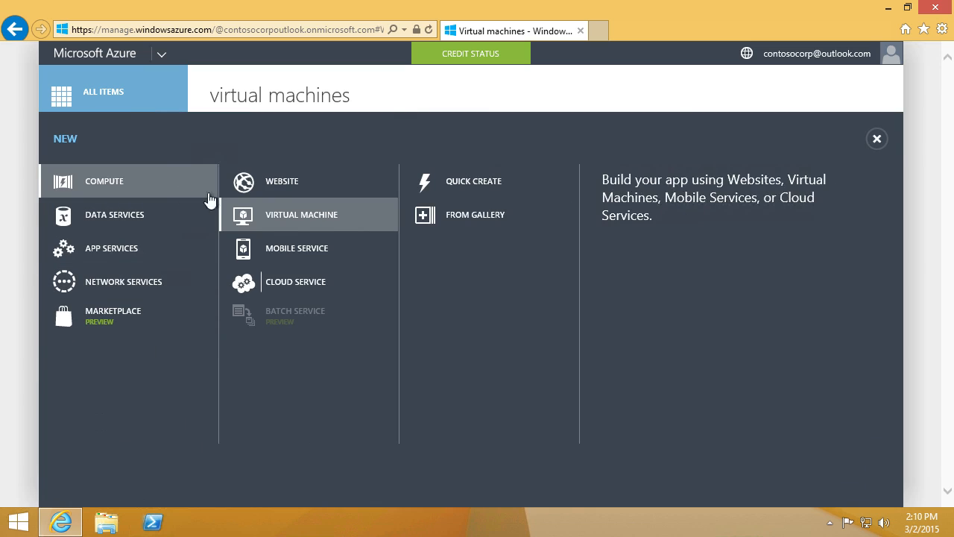
click(481, 211)
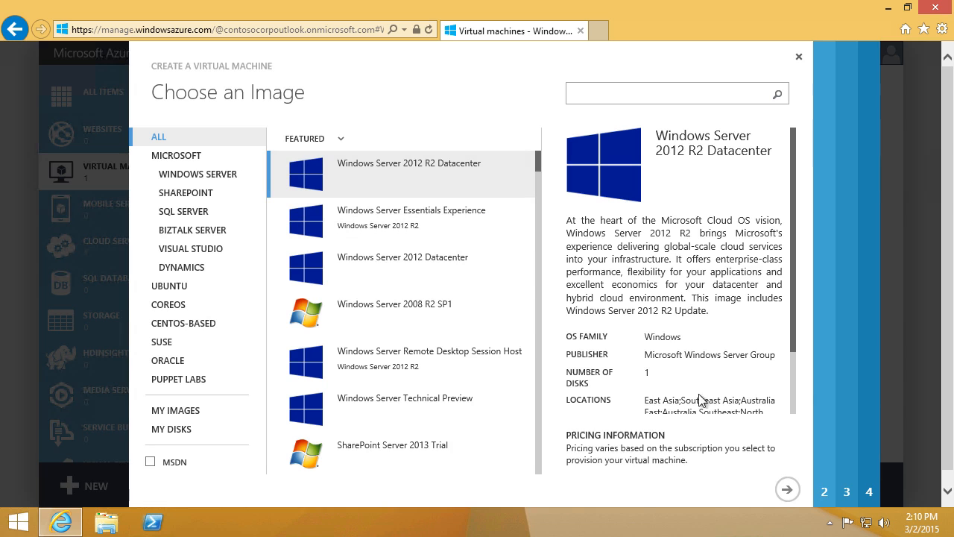
click(792, 490)
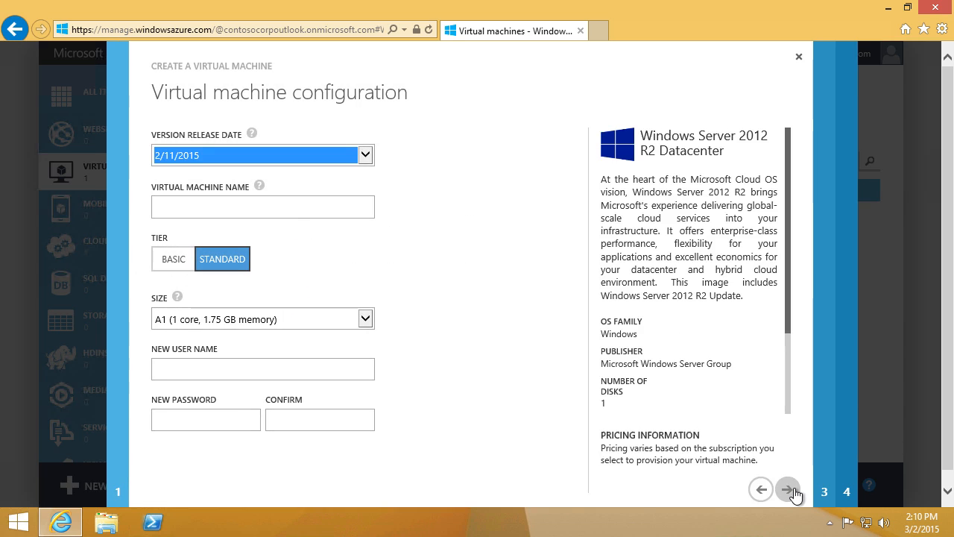
Step: Name the VM AzureDC2 and enter the administrator user name and password
click(314, 216)
text(AzureDC2)
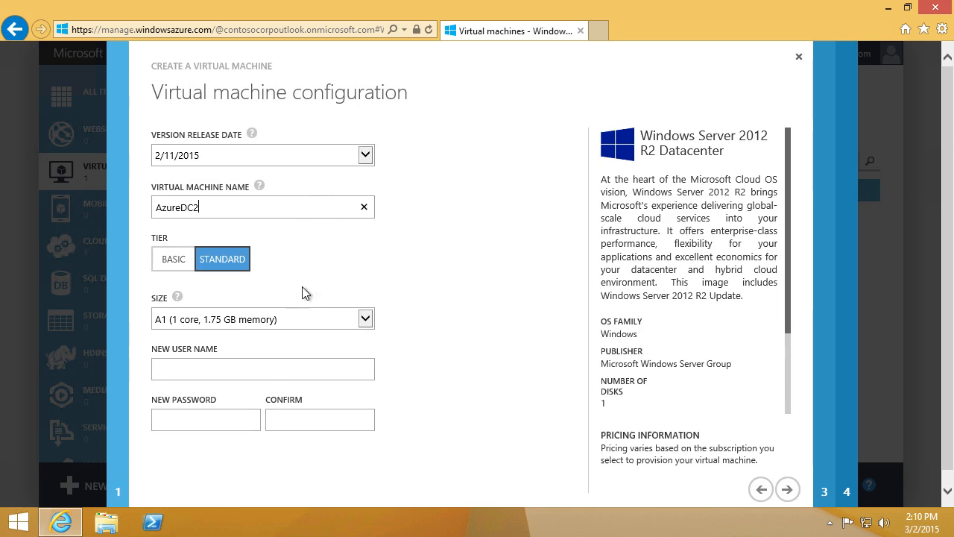
click(279, 380)
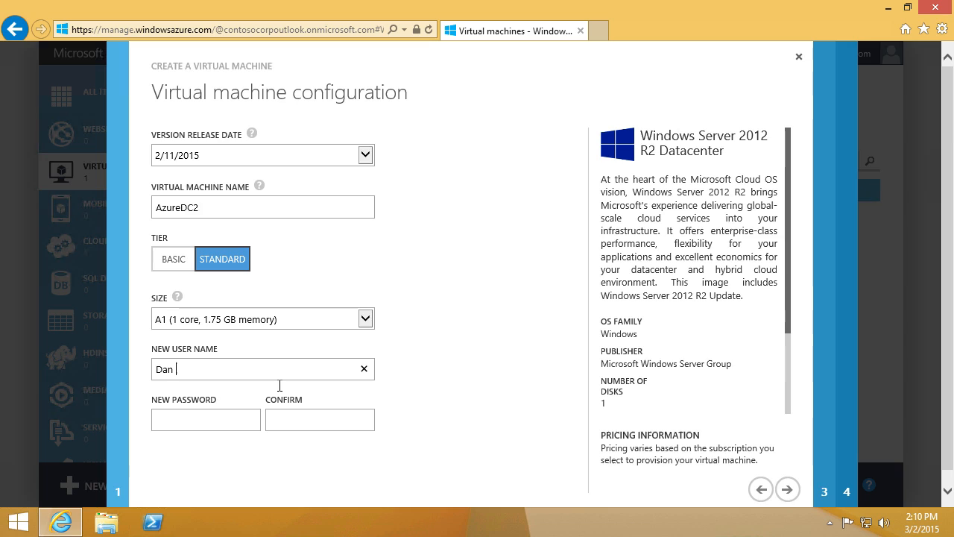
key(Tab)
text(••••••••)
key(Tab)
text(••••••••)
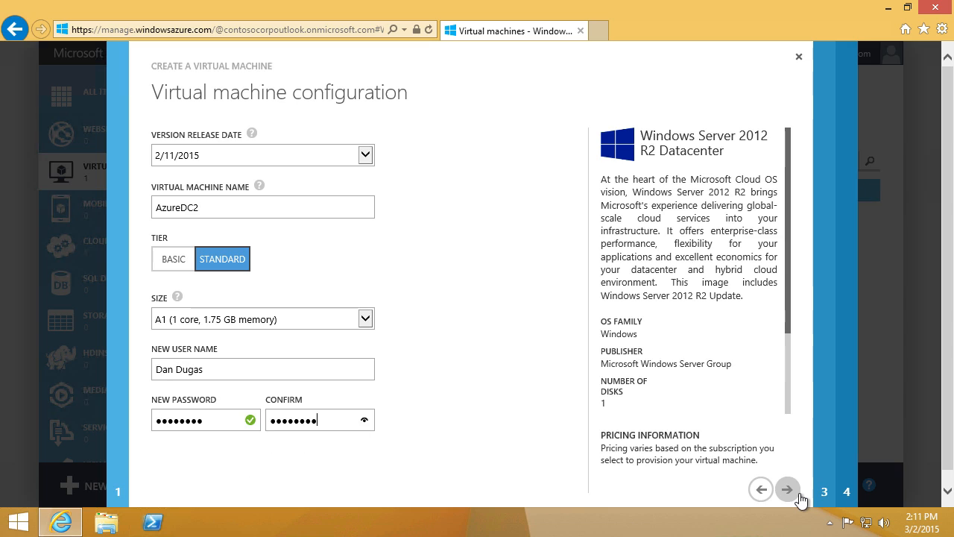
click(787, 489)
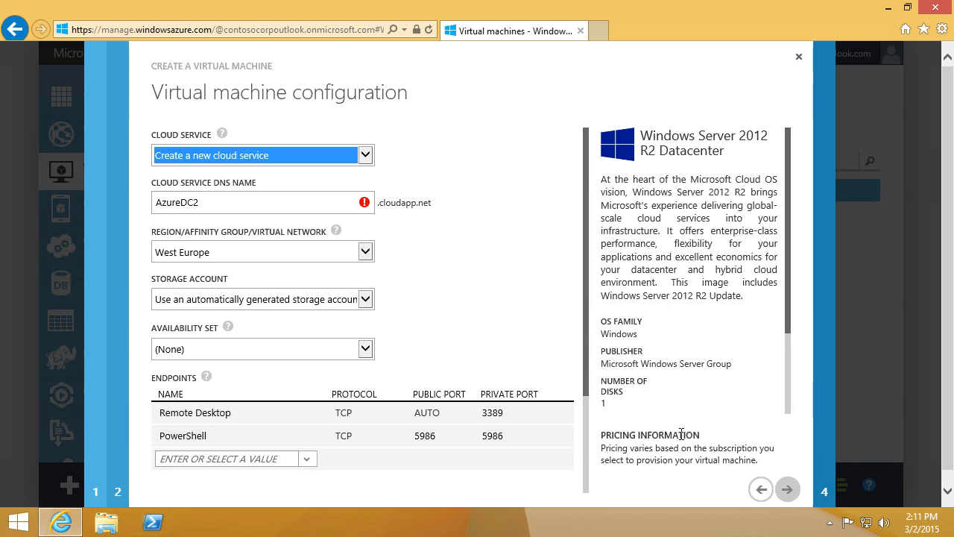
Step: Put AzureDC2 in contosocloud with the portalvhdslhf5v36kn0nx8 storage account and contosoAS availability set
click(357, 160)
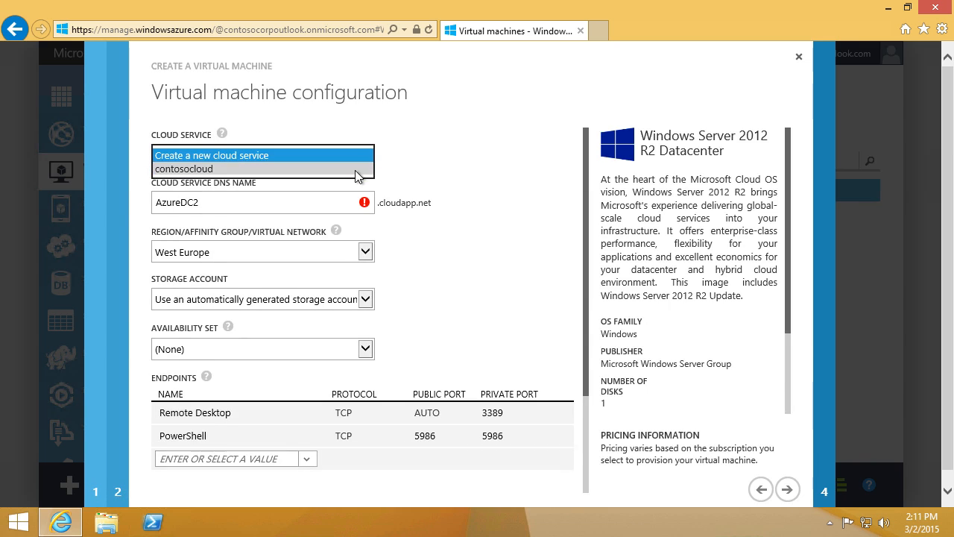
click(357, 169)
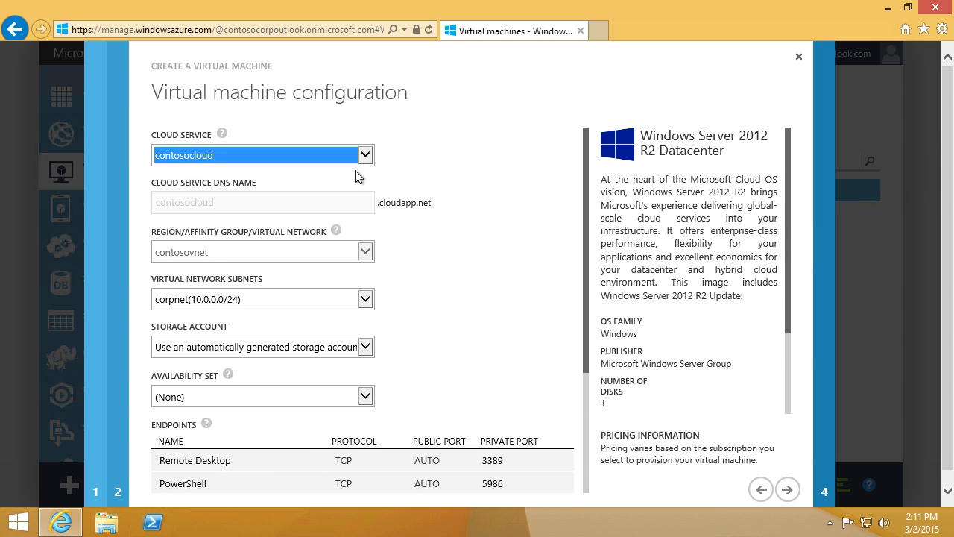
click(365, 346)
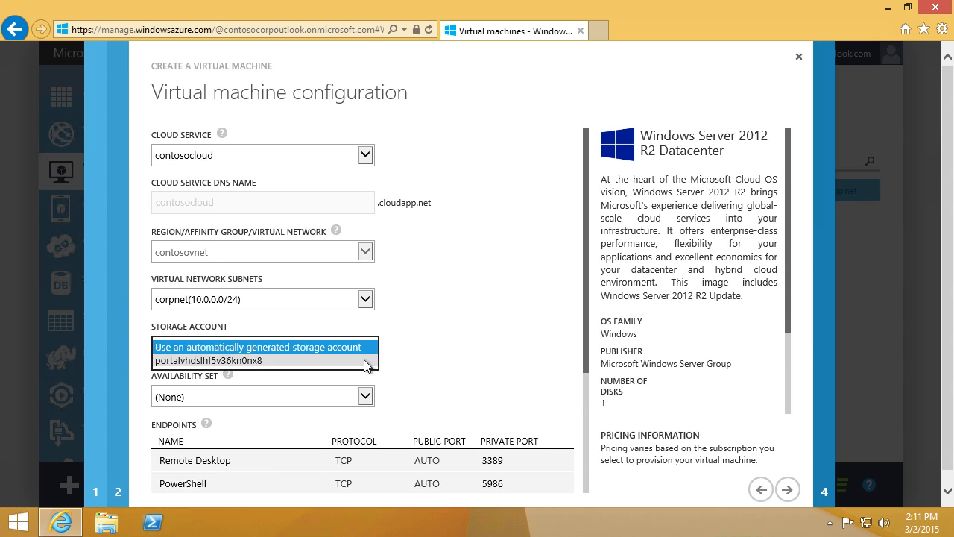
click(362, 361)
click(370, 401)
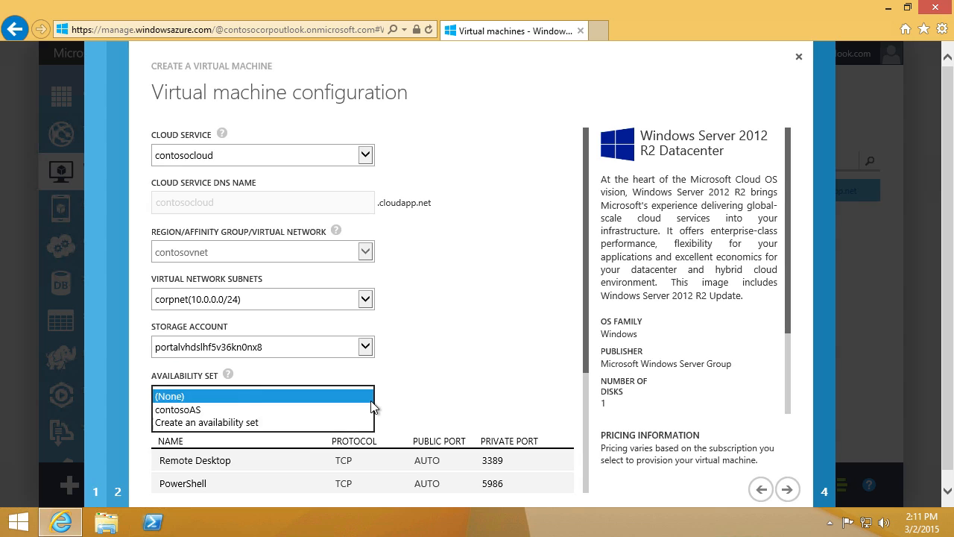
click(367, 410)
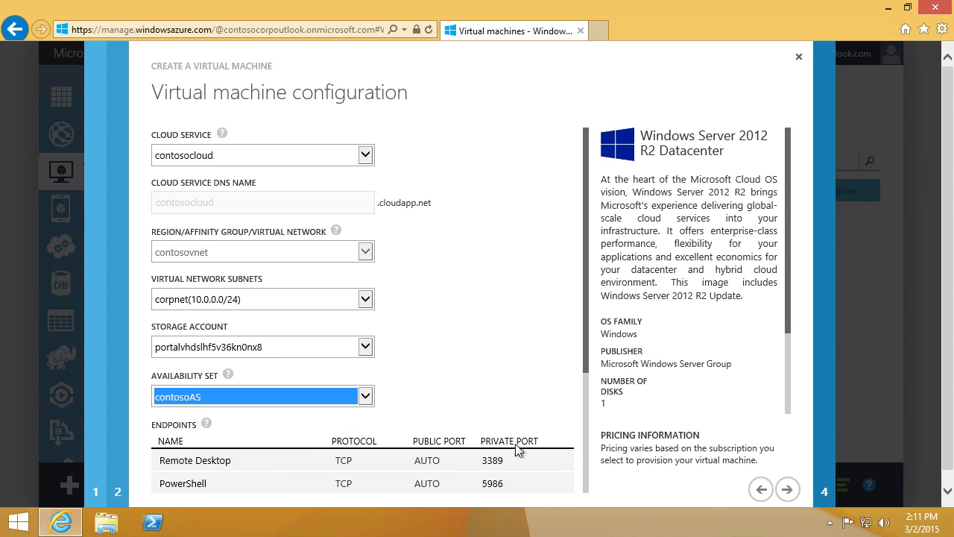
Step: Create AzureDC2, then open the AzureDC1 virtual machine's page
click(787, 490)
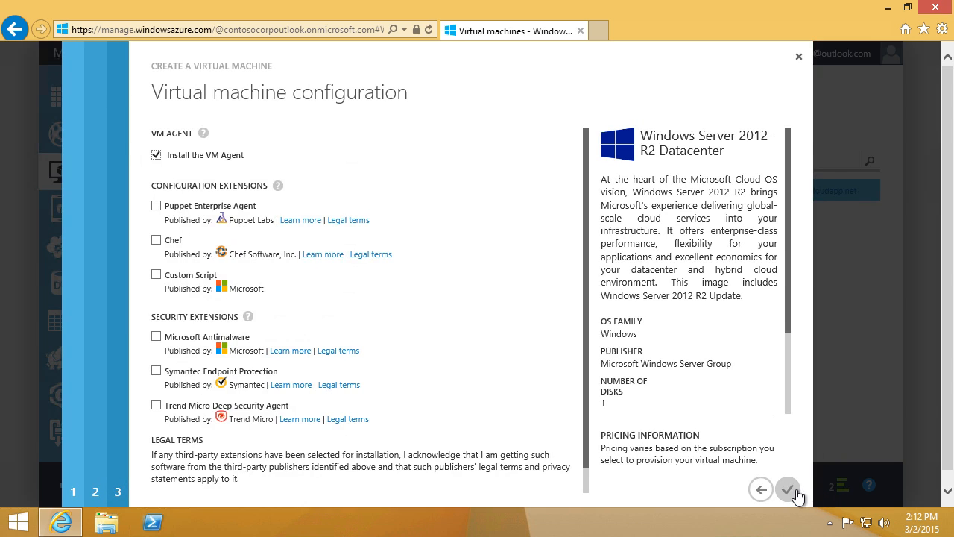
click(791, 489)
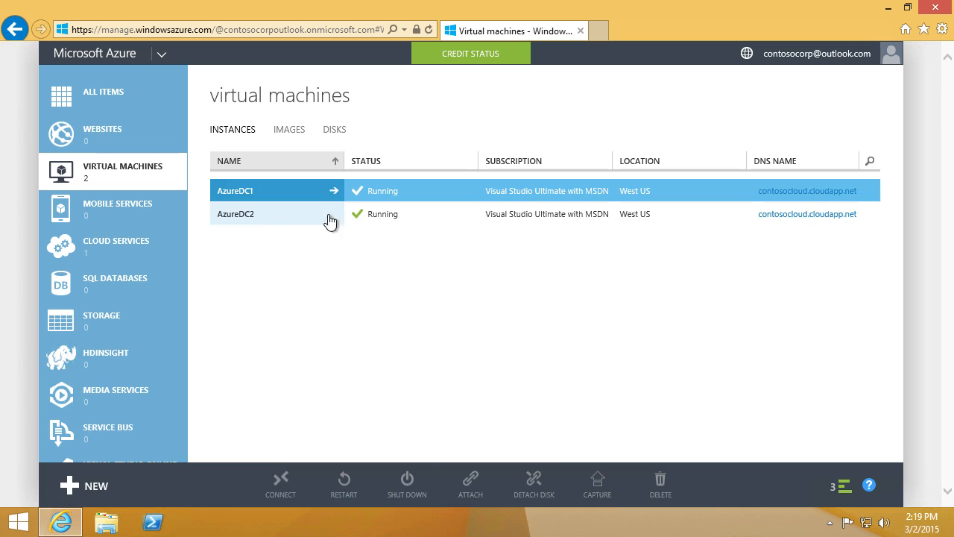
click(334, 191)
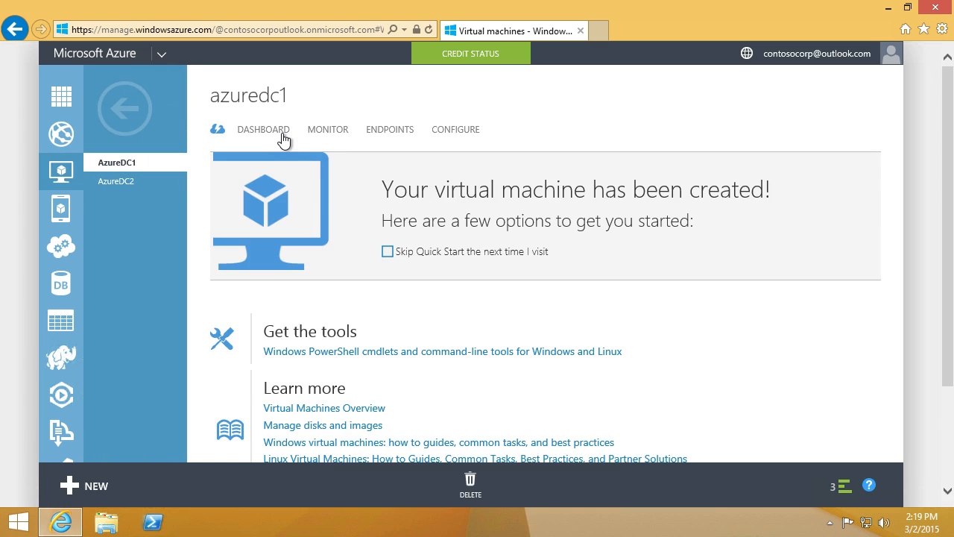
Step: Attach an empty 10 GB data disk with host cache None to AzureDC1 from its dashboard
click(282, 134)
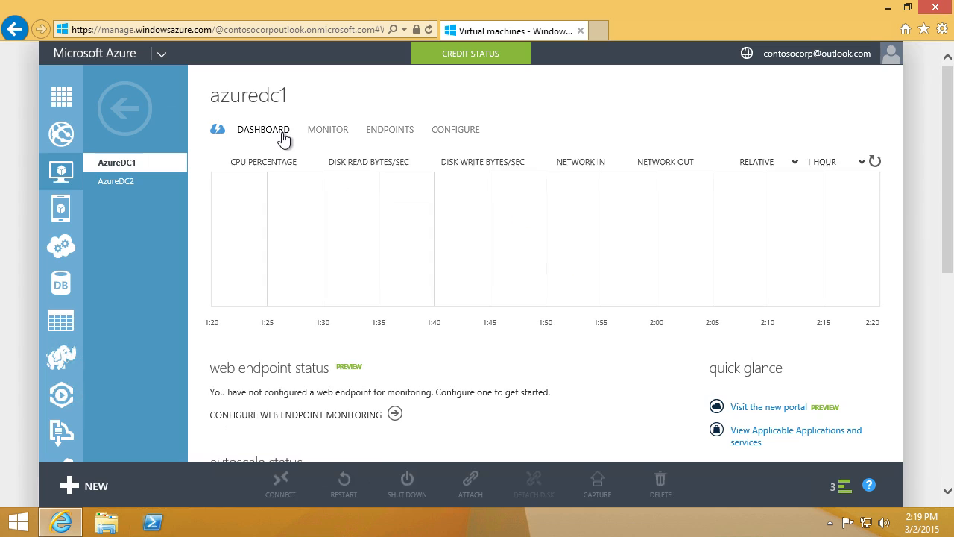
click(472, 485)
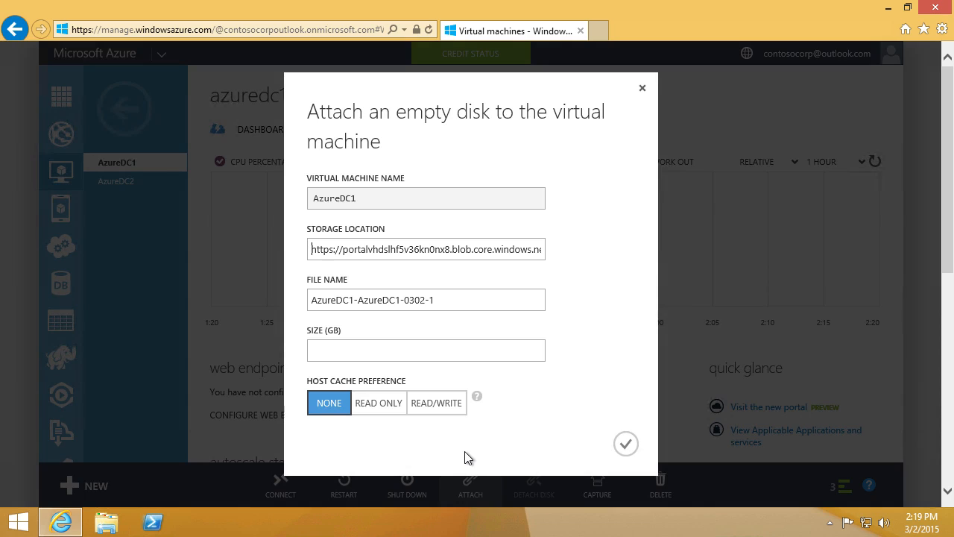
text(10)
click(332, 403)
click(636, 444)
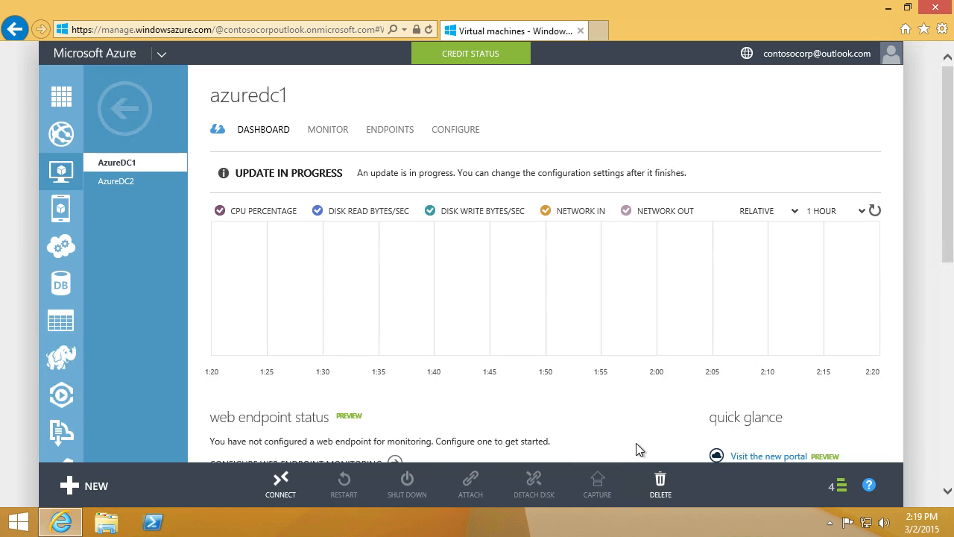
Step: Launch a remote desktop connection to AzureDC1 using the downloaded .rdp file
click(130, 126)
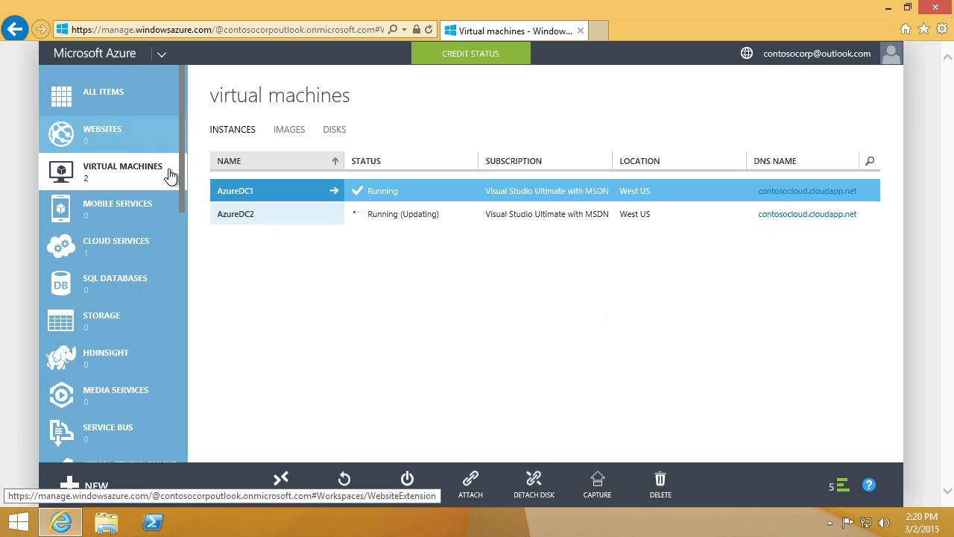
click(284, 484)
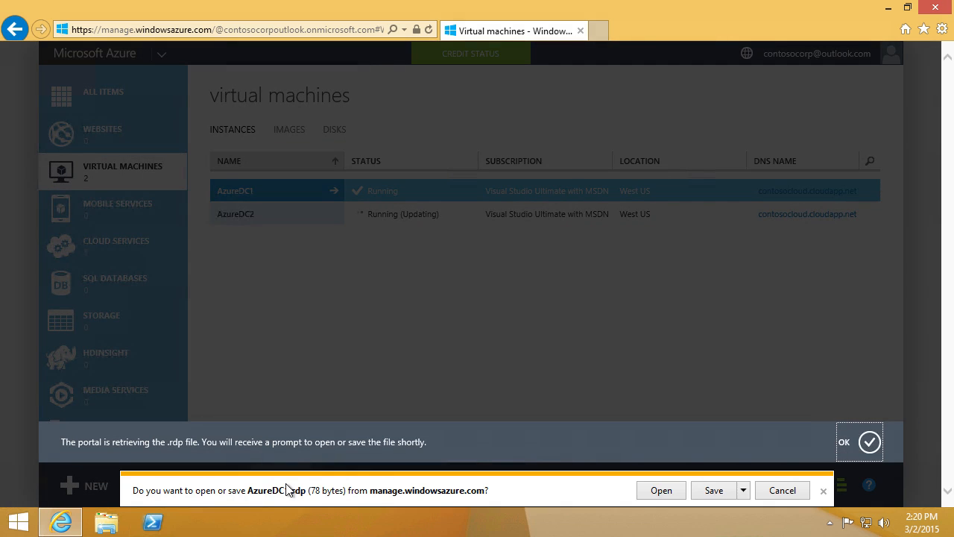
click(660, 491)
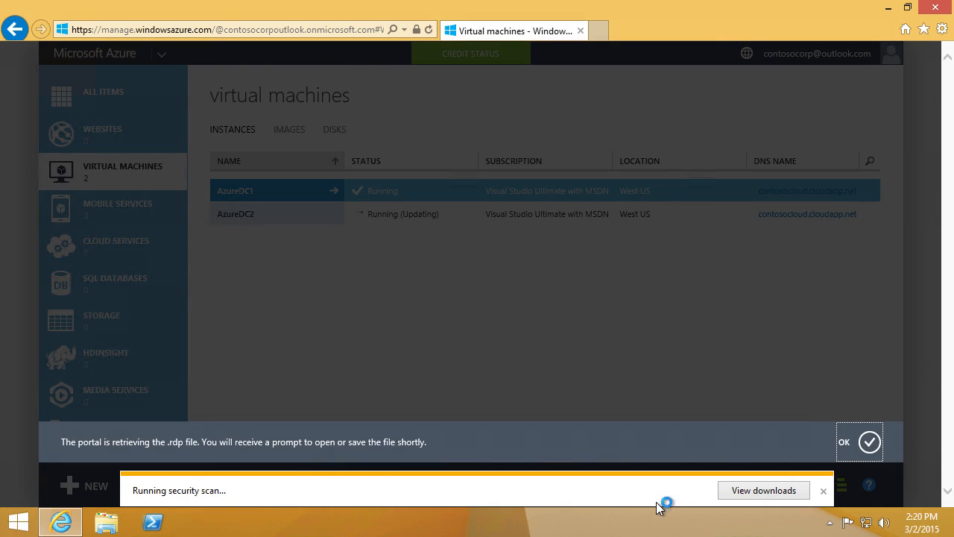
click(557, 344)
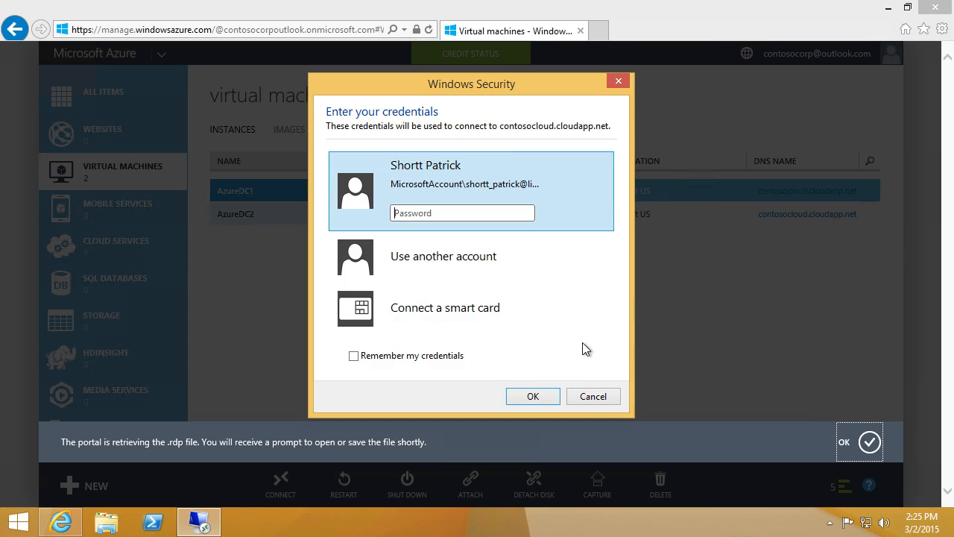
Step: Sign in with the administrator account and accept the certificate warning permanently
click(508, 270)
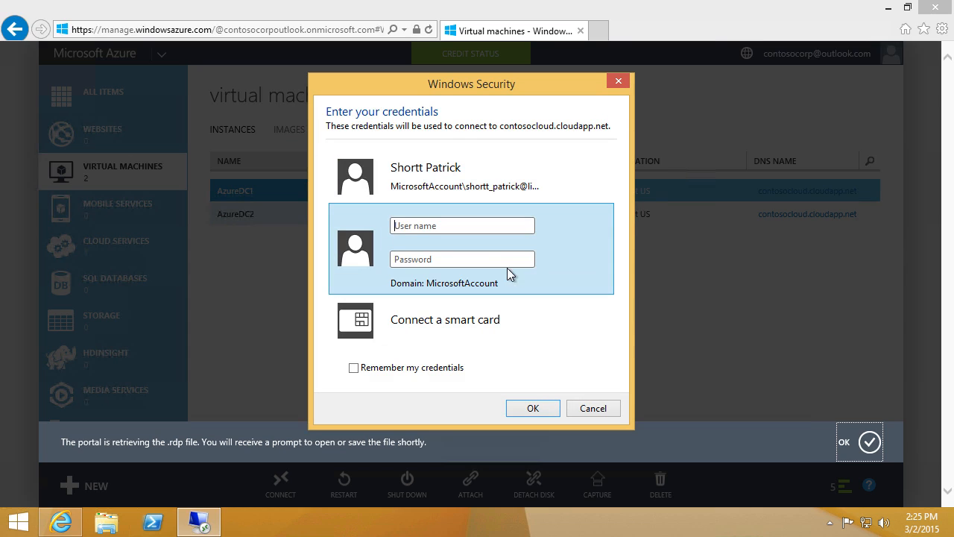
key(Caps_Lock)
key(Caps_Lock)
key(Tab)
text(********)
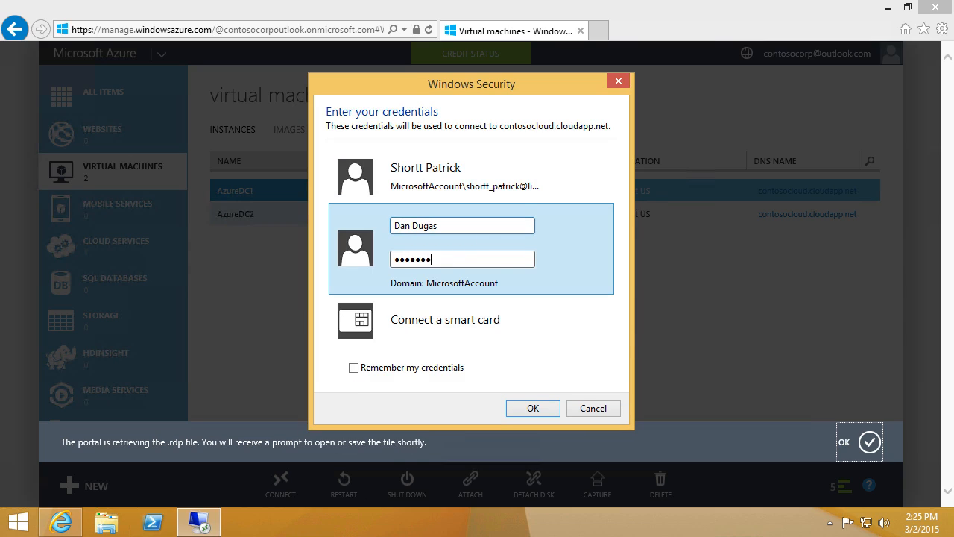
click(533, 408)
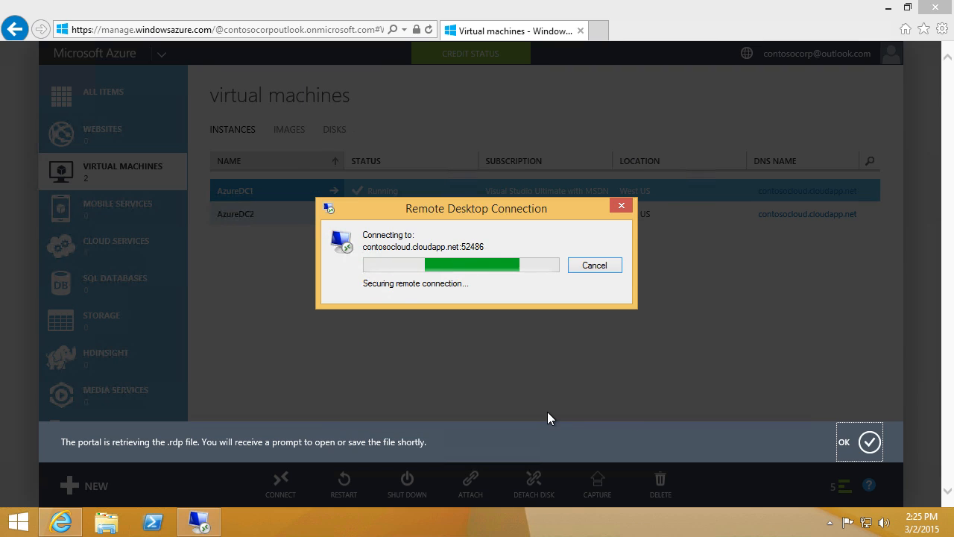
click(428, 357)
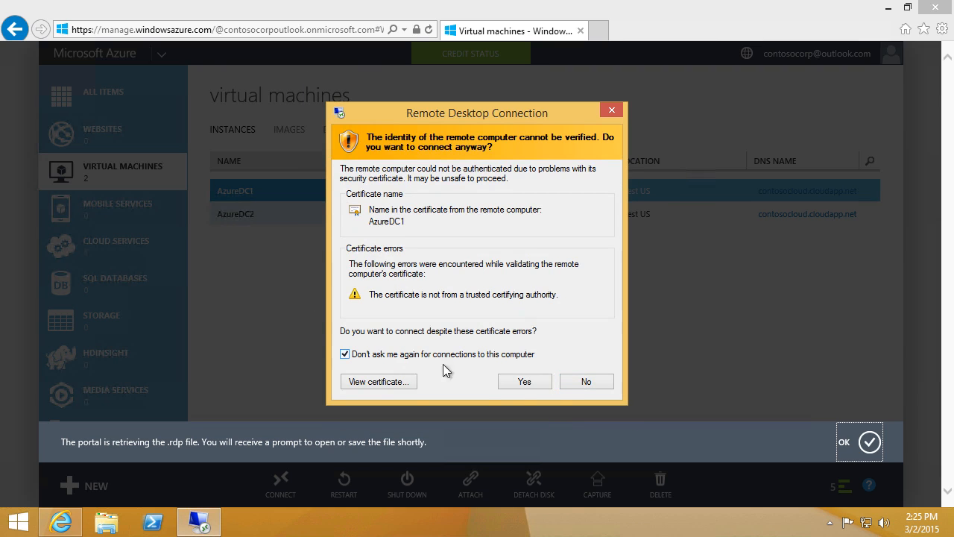
click(516, 383)
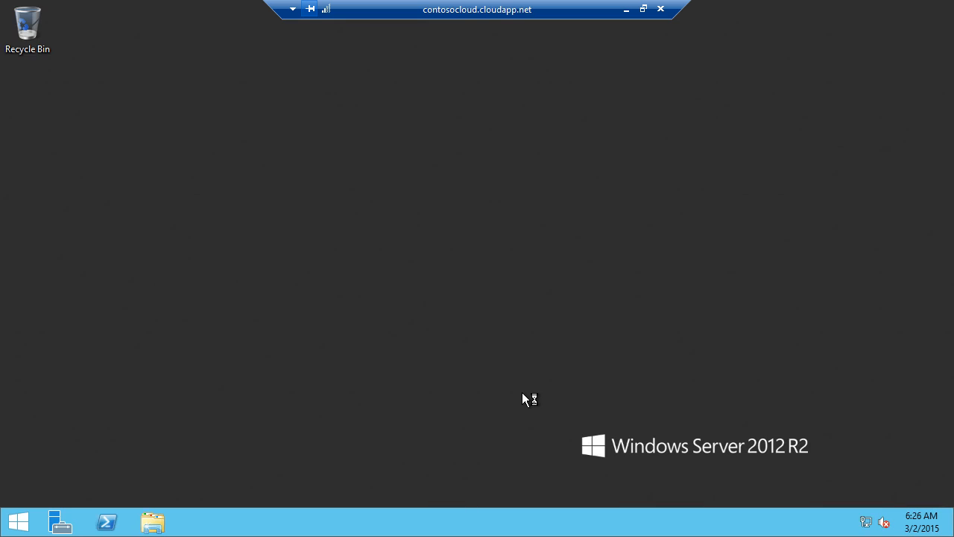
Step: Decline network discovery, then select the new 10 GB disk 2 under File and Storage Services Disks
click(887, 284)
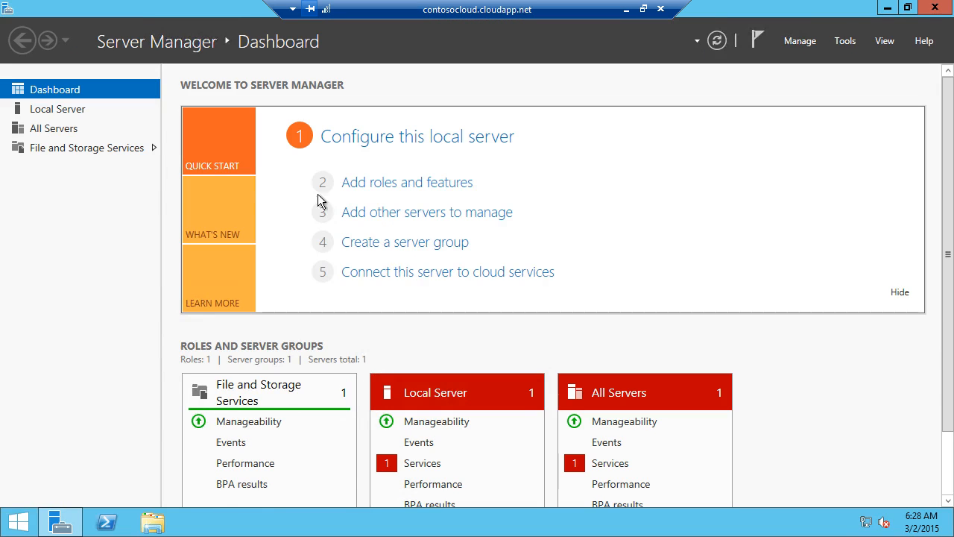
click(151, 153)
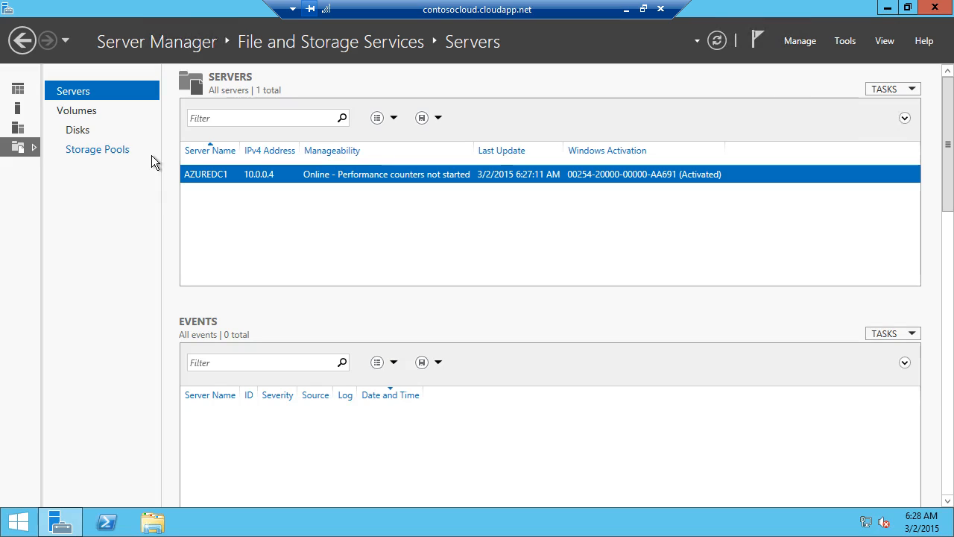
click(94, 140)
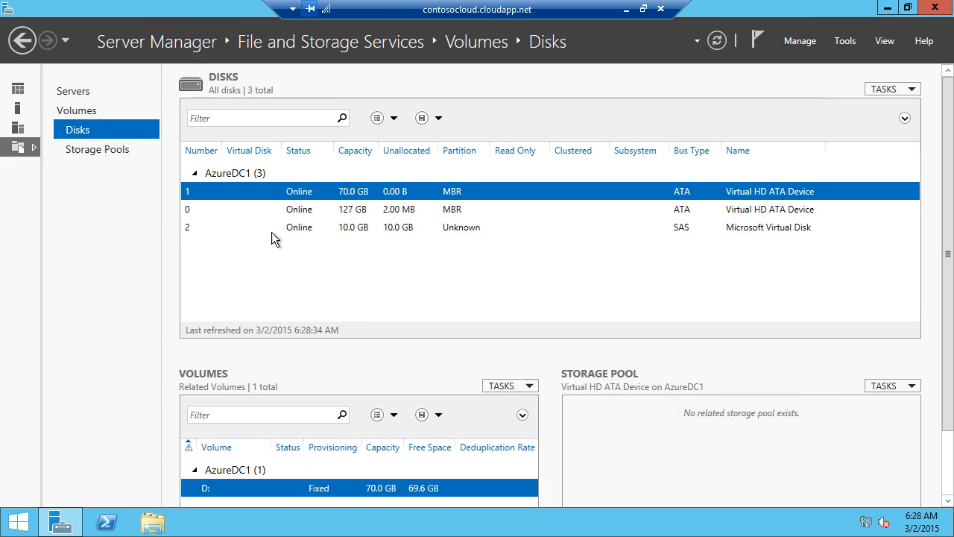
click(315, 237)
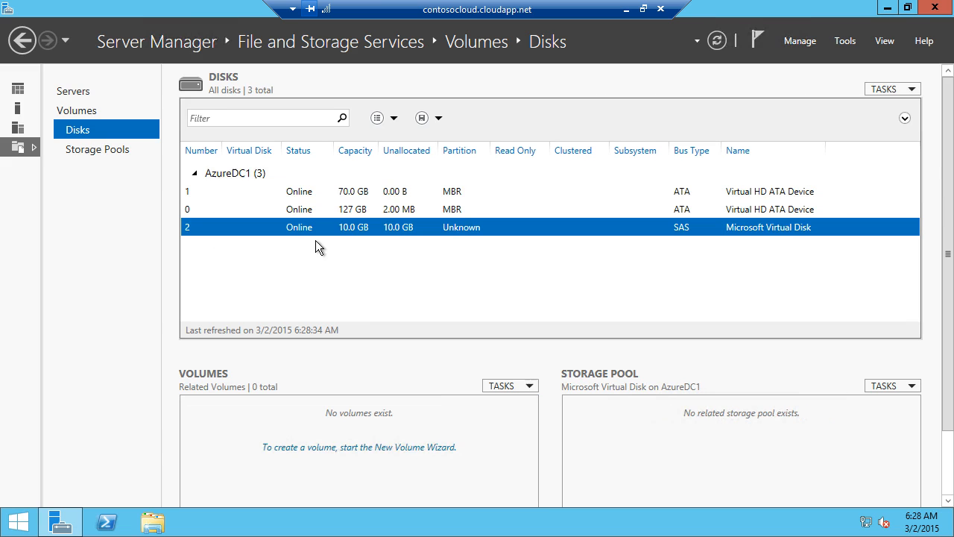
Step: Create a GPT, full 9.97 GB NTFS volume F on disk 2 and close the wizard
click(351, 452)
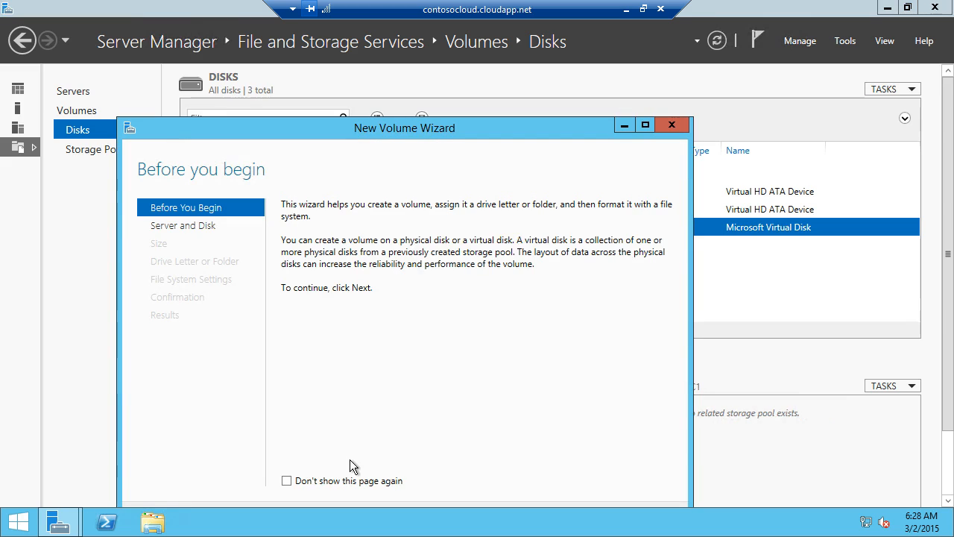
drag(405, 135, 423, 72)
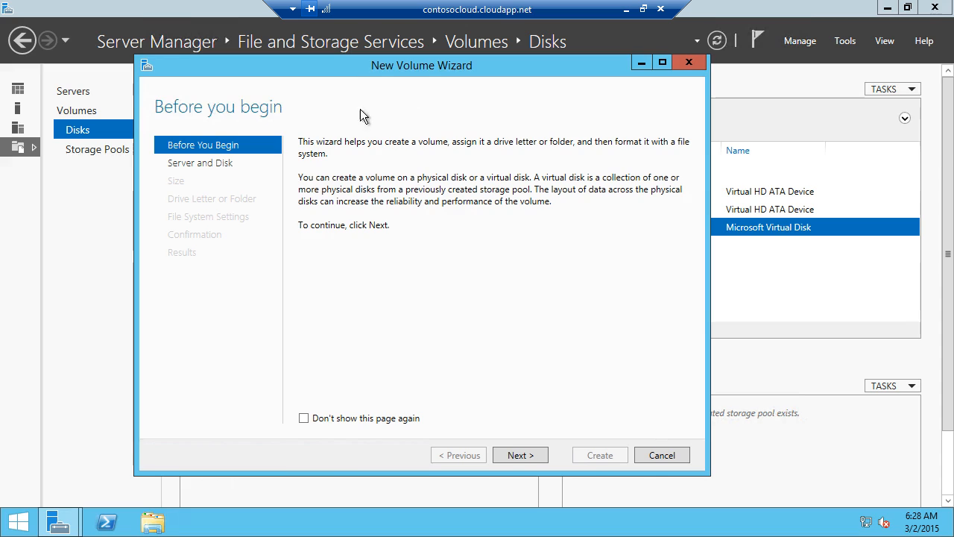
click(544, 458)
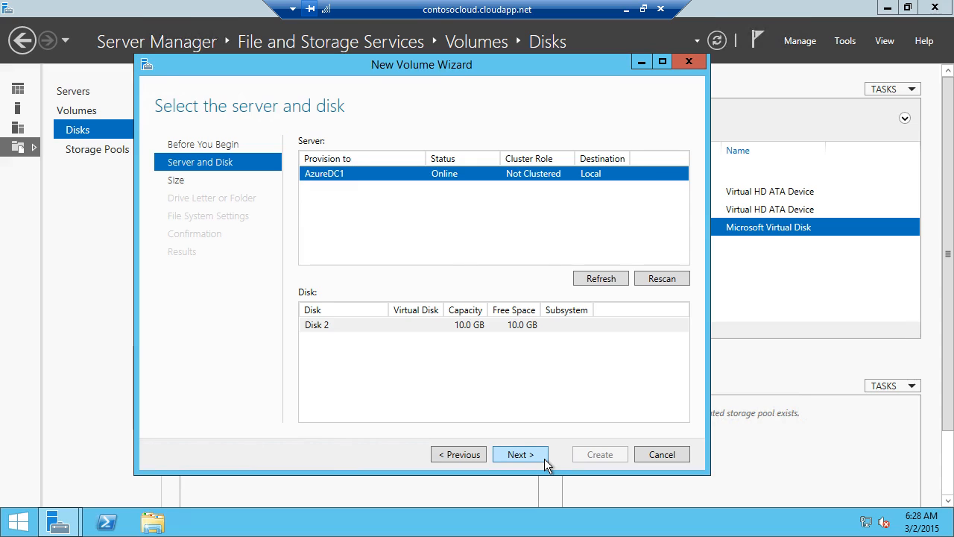
click(544, 458)
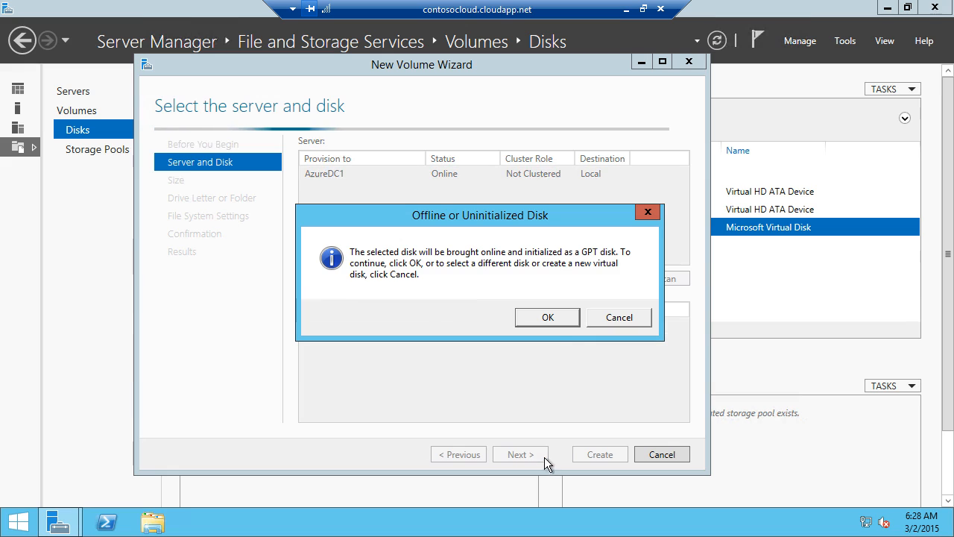
click(554, 325)
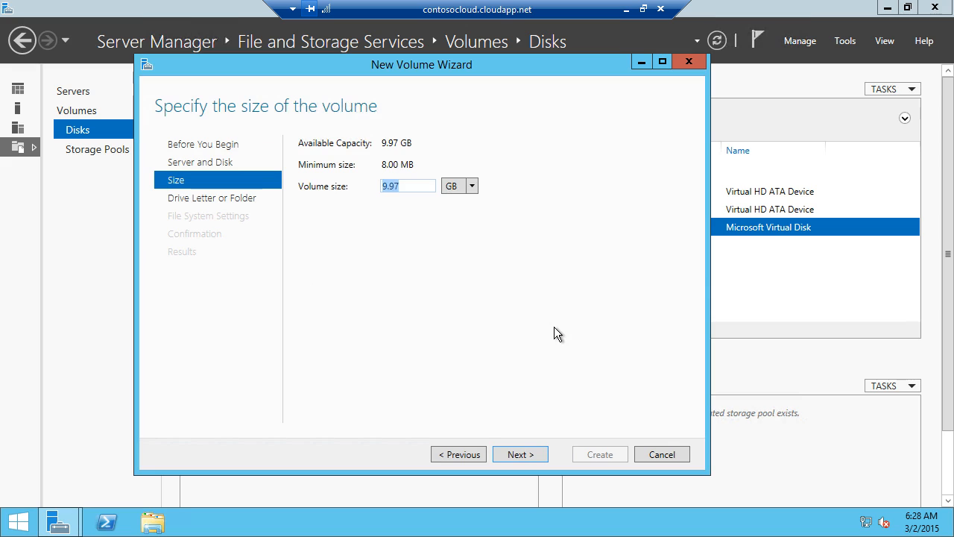
click(535, 461)
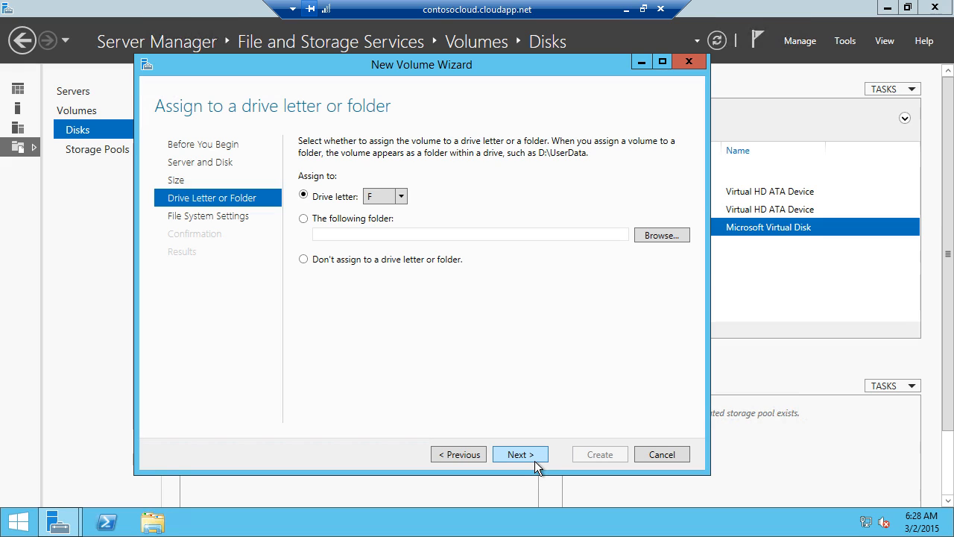
click(534, 461)
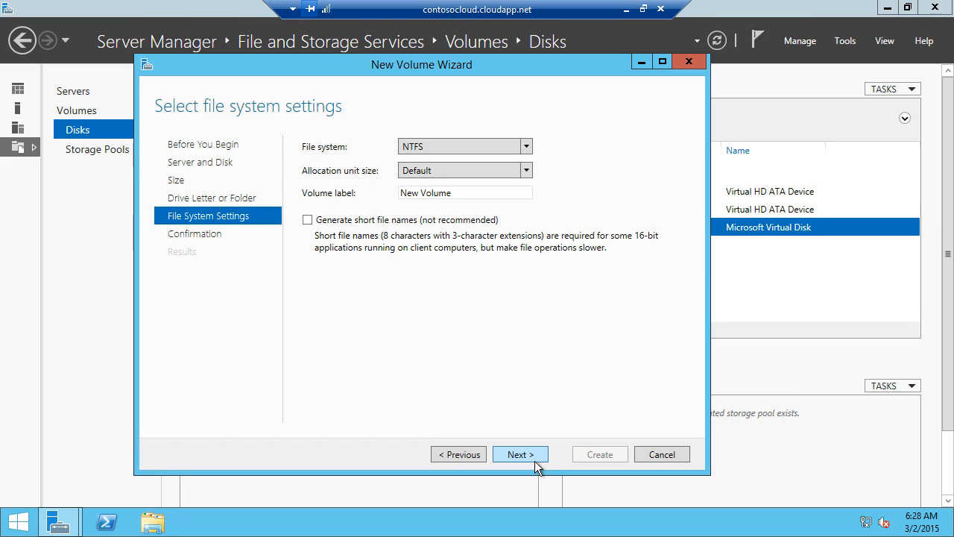
click(521, 454)
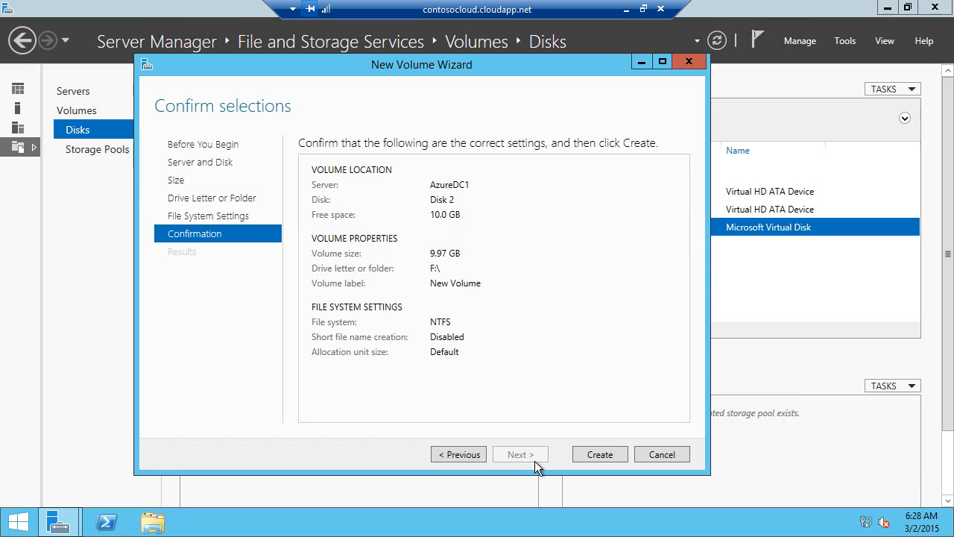
click(606, 461)
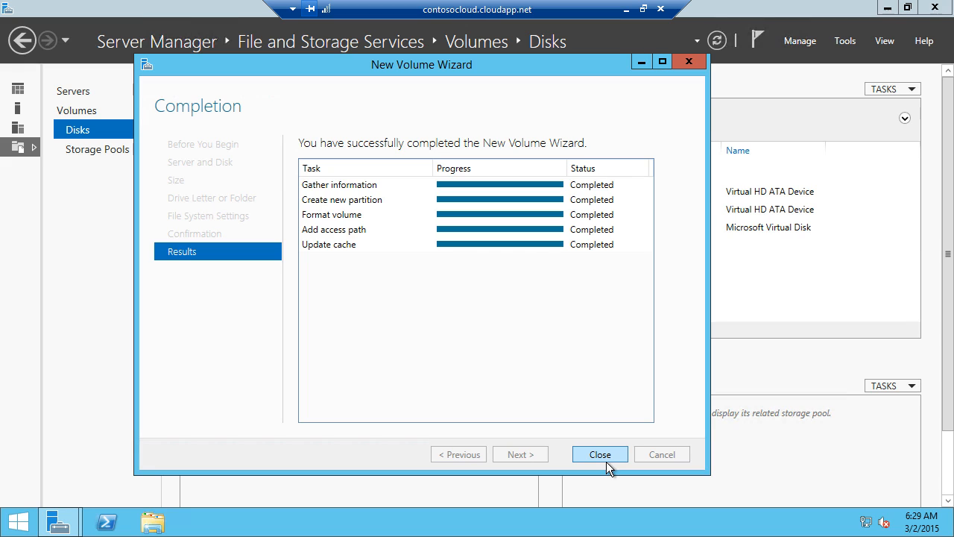
click(600, 455)
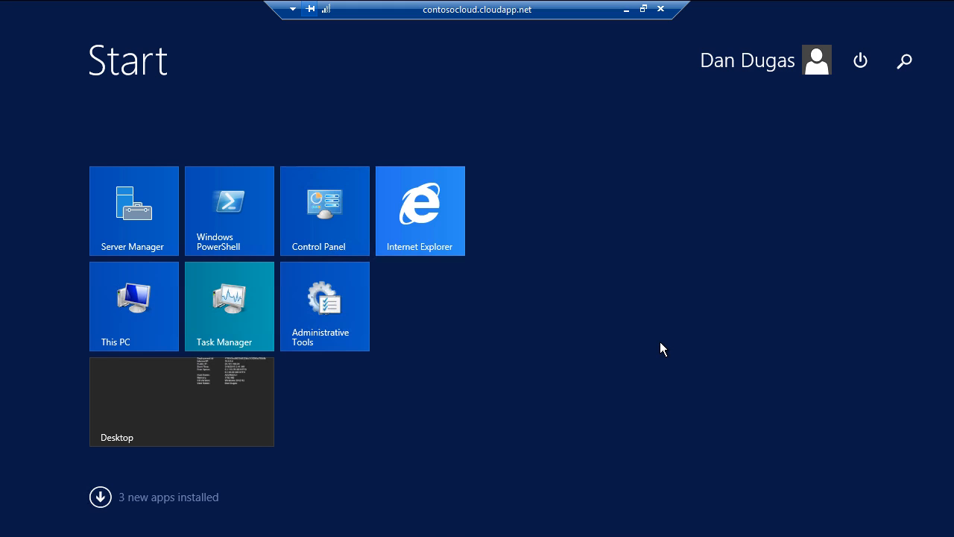
Step: Search for 'azure powershell' and run Microsoft Azure PowerShell as administrator
text(azure powershell)
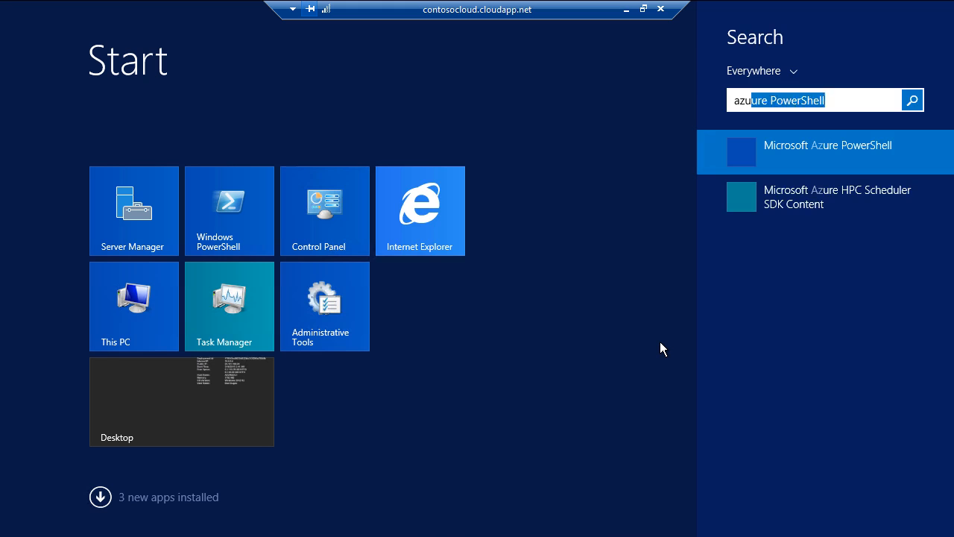
right_click(805, 163)
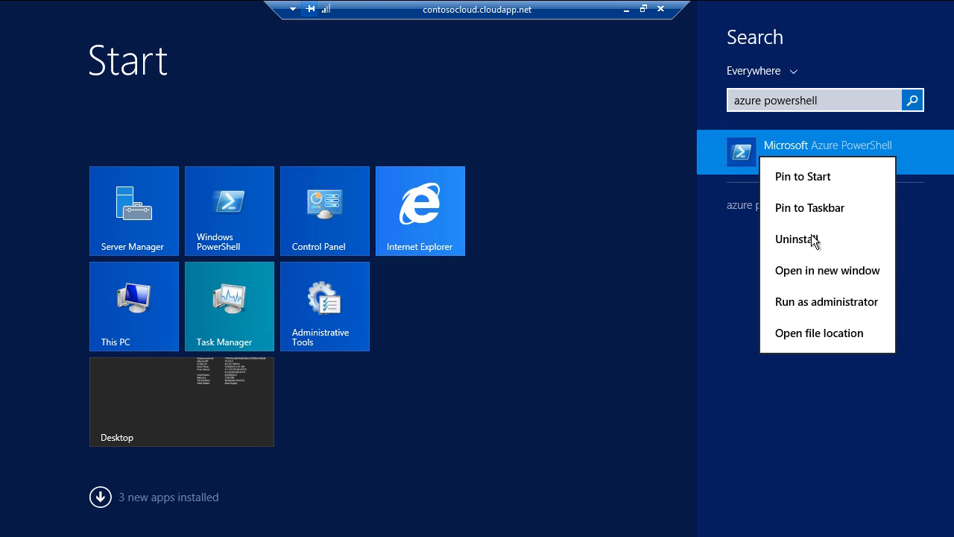
click(832, 308)
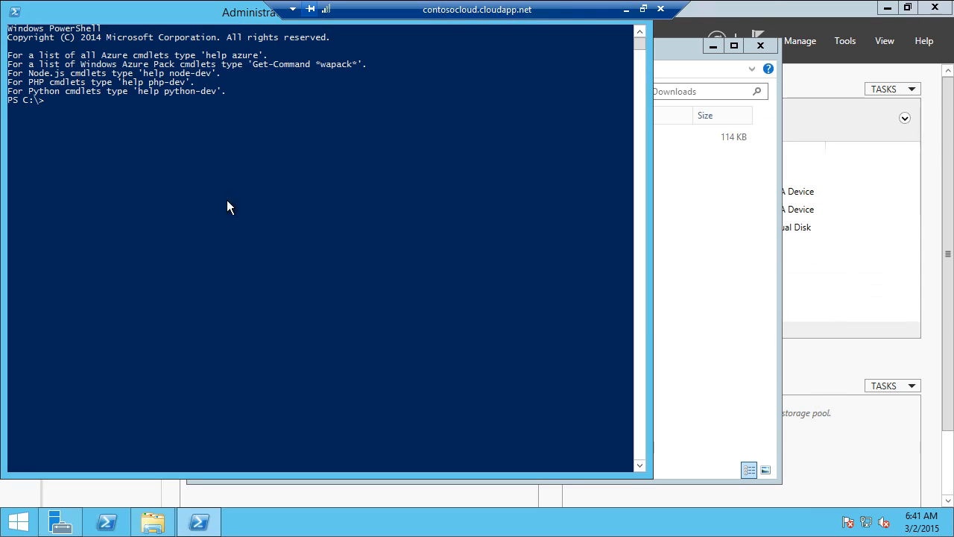
Step: Run Add-AzureAccount, sign in with the Microsoft account, then paste the Get-AzureVM | Update-AzureVM command
text(add-azureaccount)
key(Return)
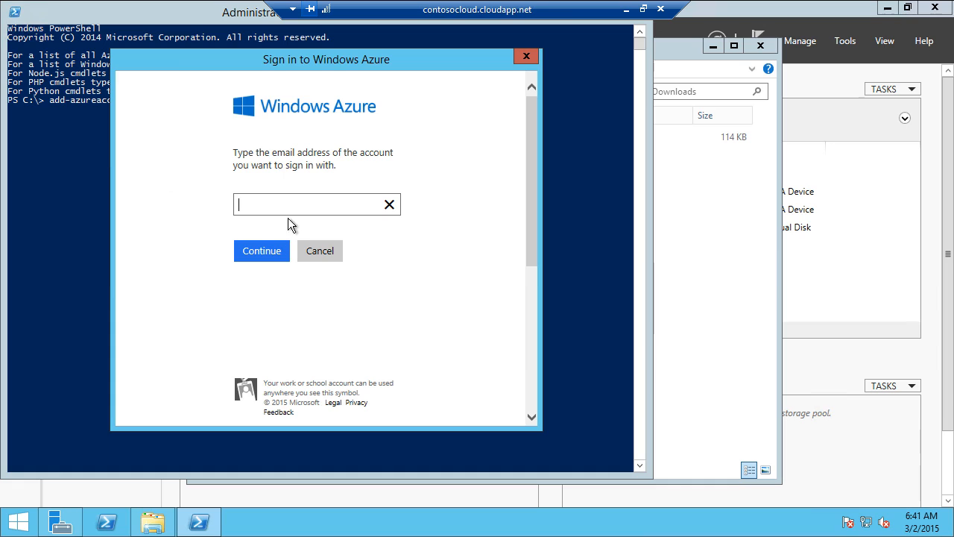
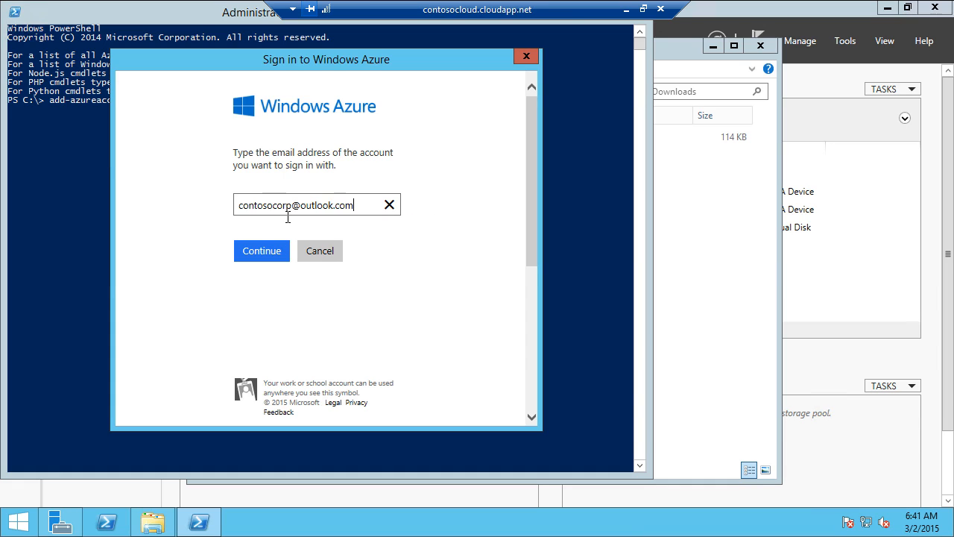
click(266, 257)
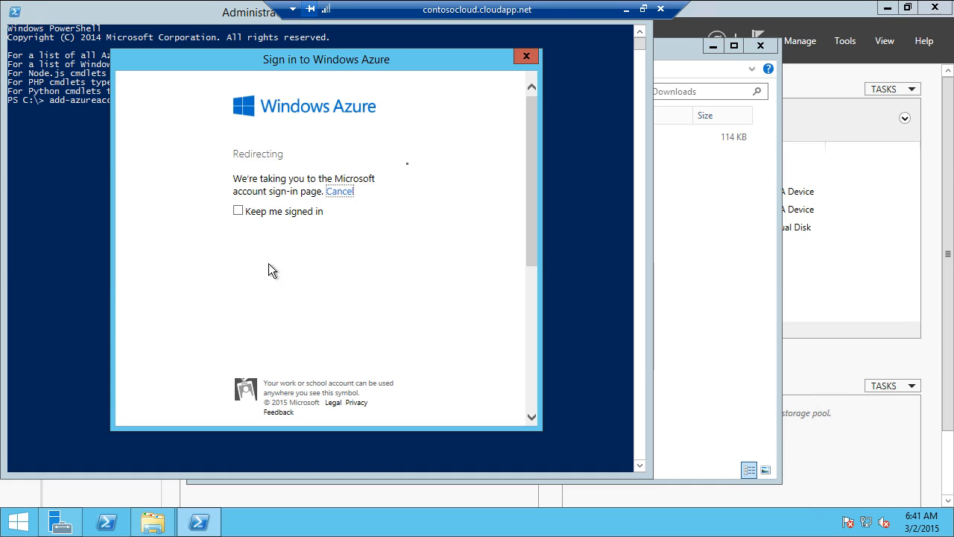
click(266, 255)
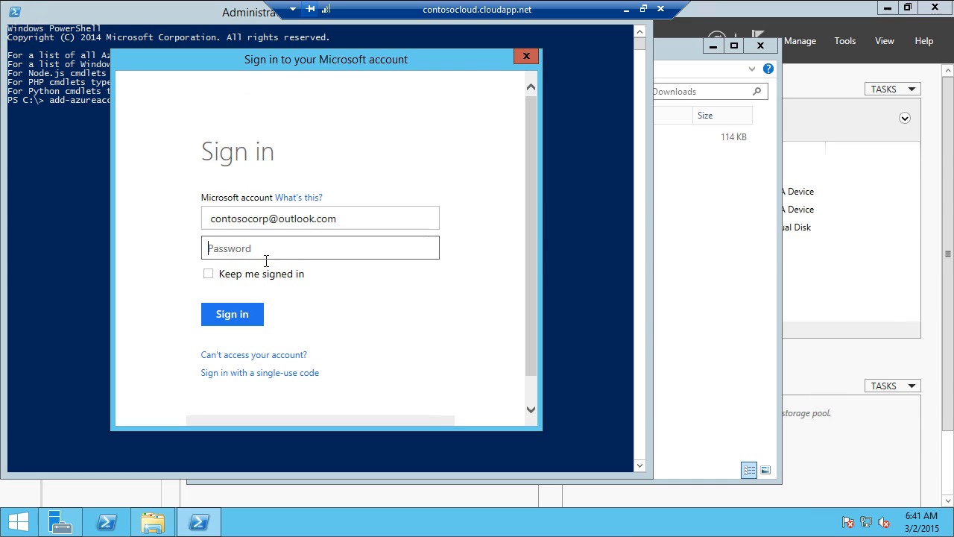
text(•••••••••••)
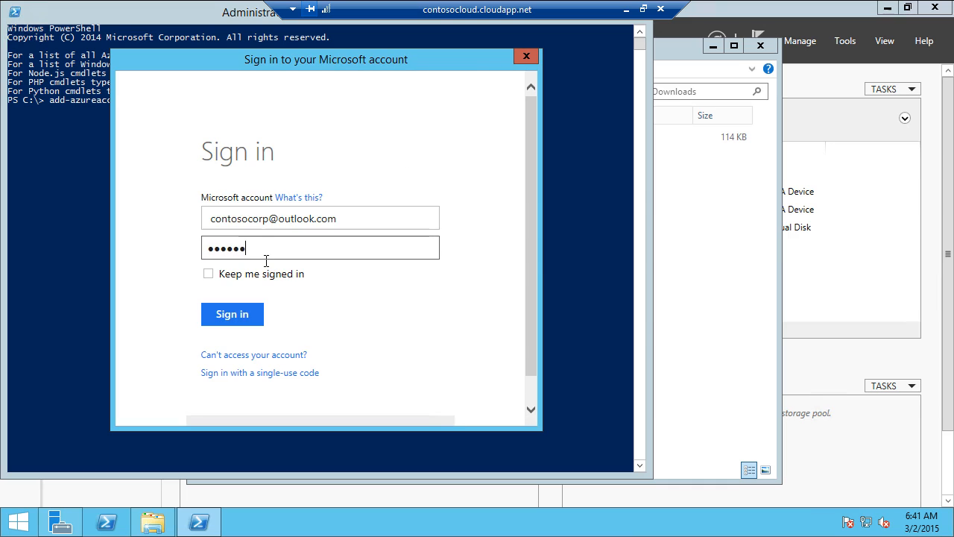
click(241, 322)
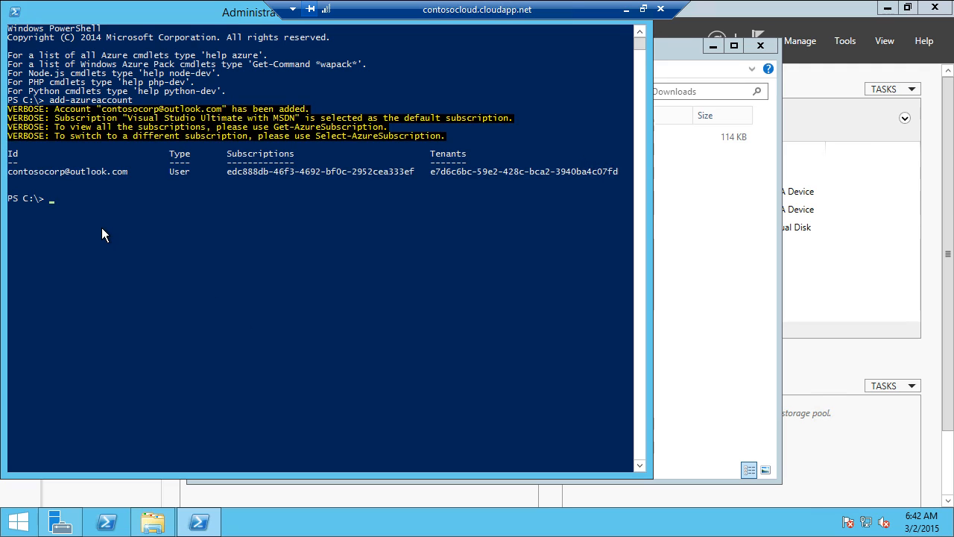
right_click(102, 229)
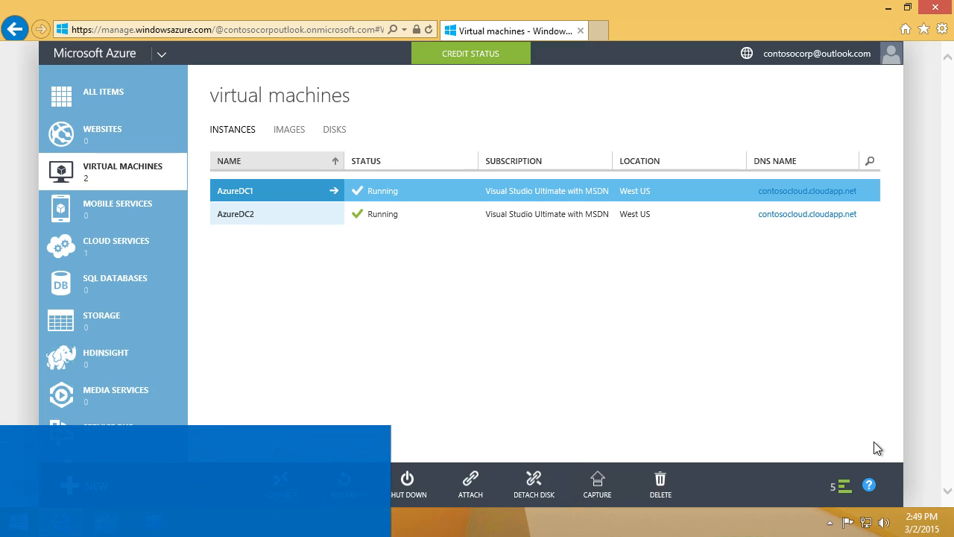
Step: Open AzureDC1's remote desktop file, connect, and sign in with the administrator password
click(282, 483)
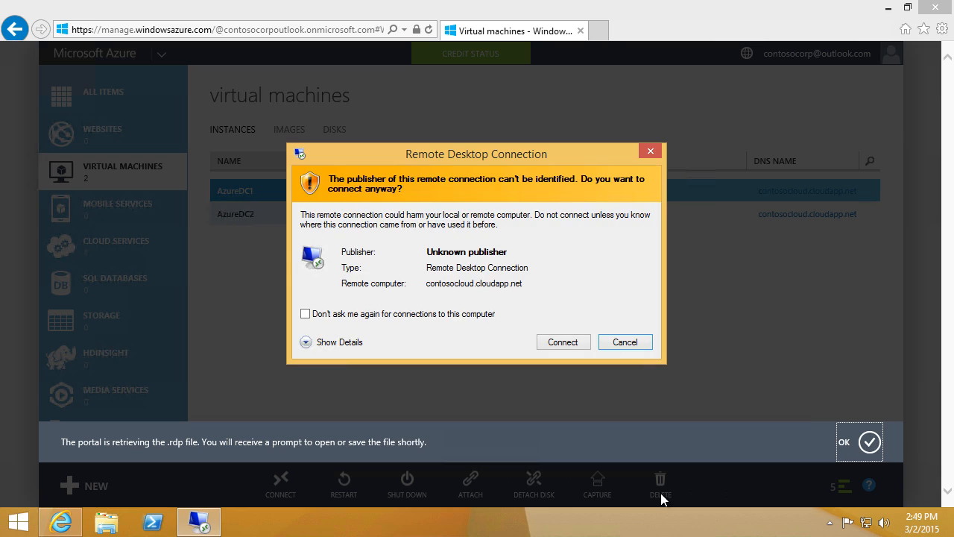
click(563, 342)
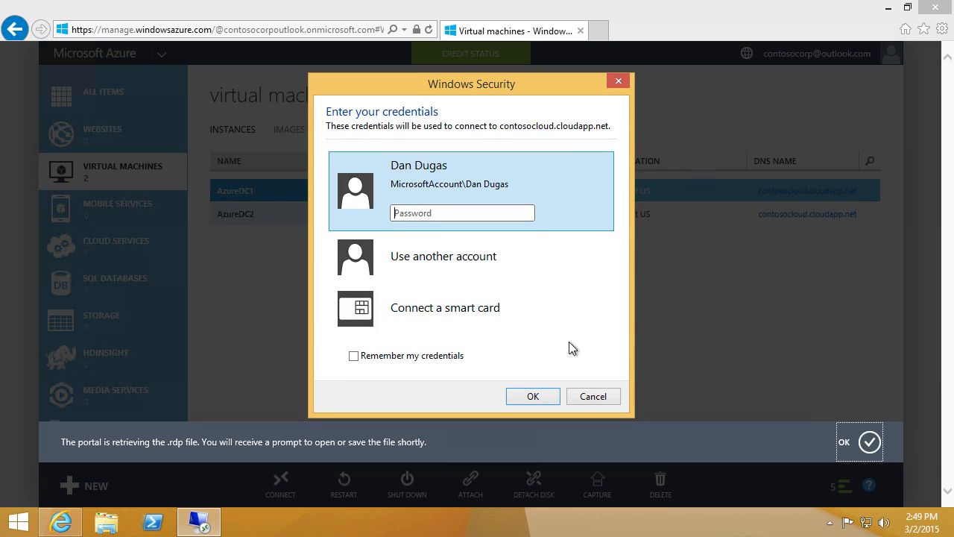
text(********)
key(Return)
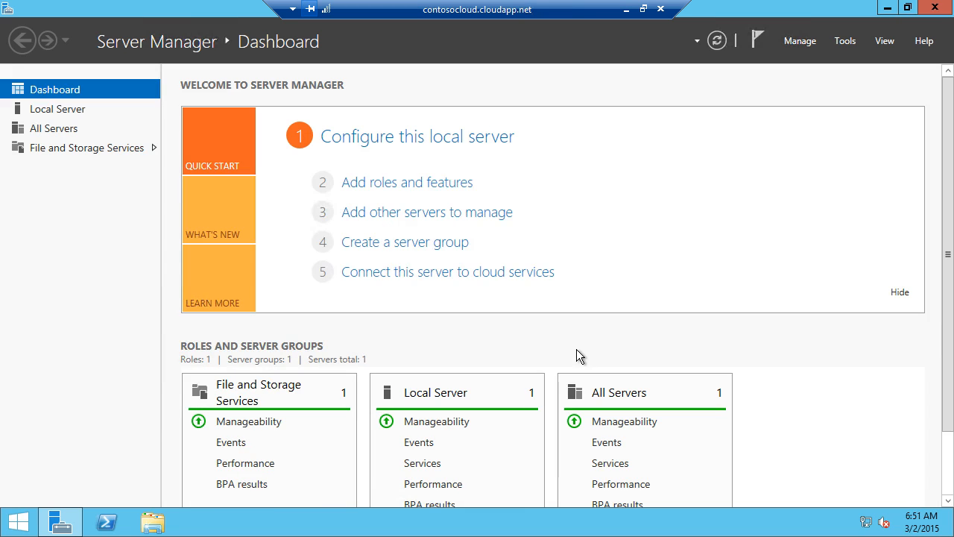
Step: Install the Active Directory Domain Services role with its required management features on AzureDC1
click(475, 195)
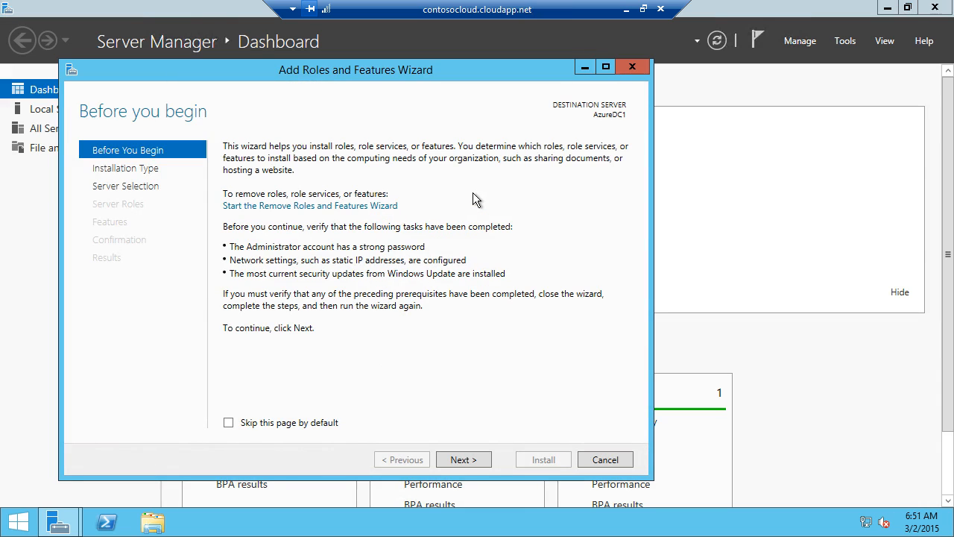
click(469, 465)
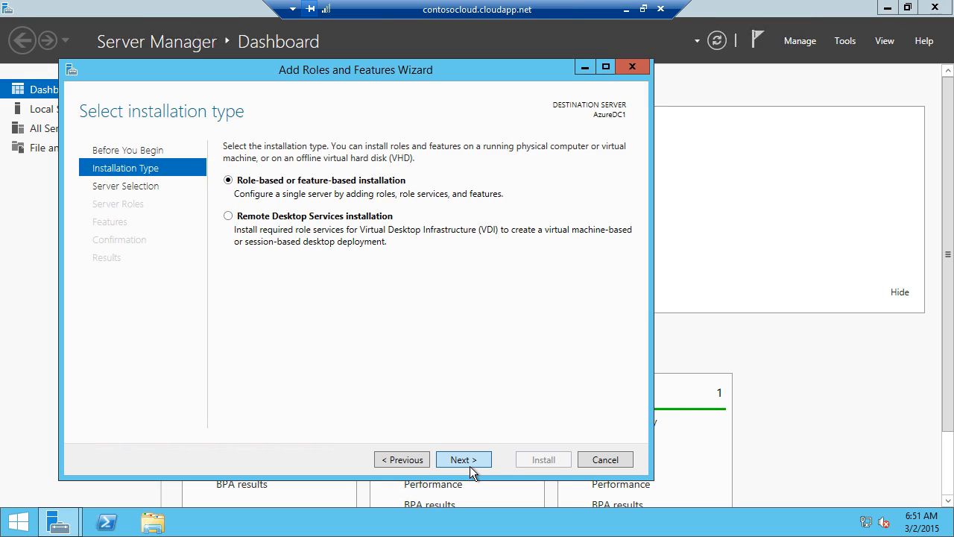
click(469, 459)
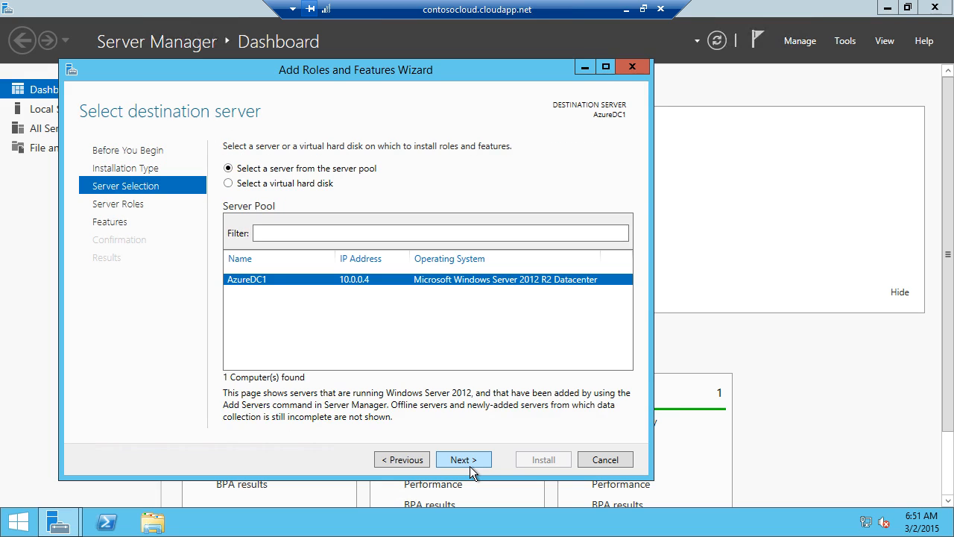
click(470, 459)
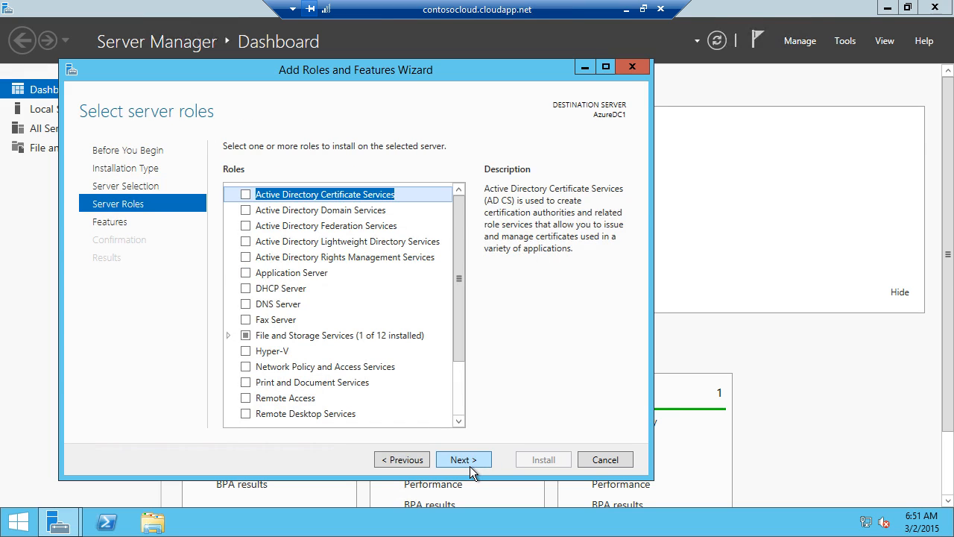
click(259, 214)
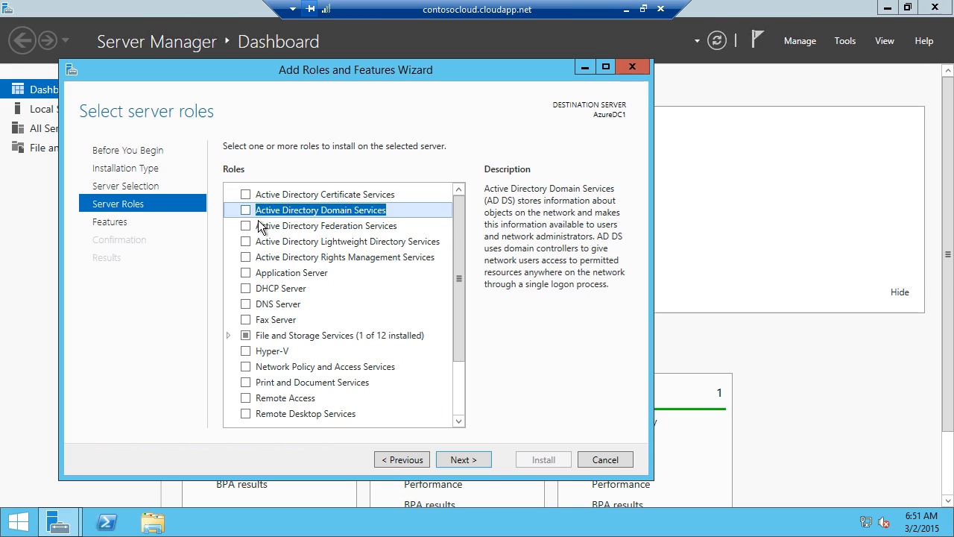
key(space)
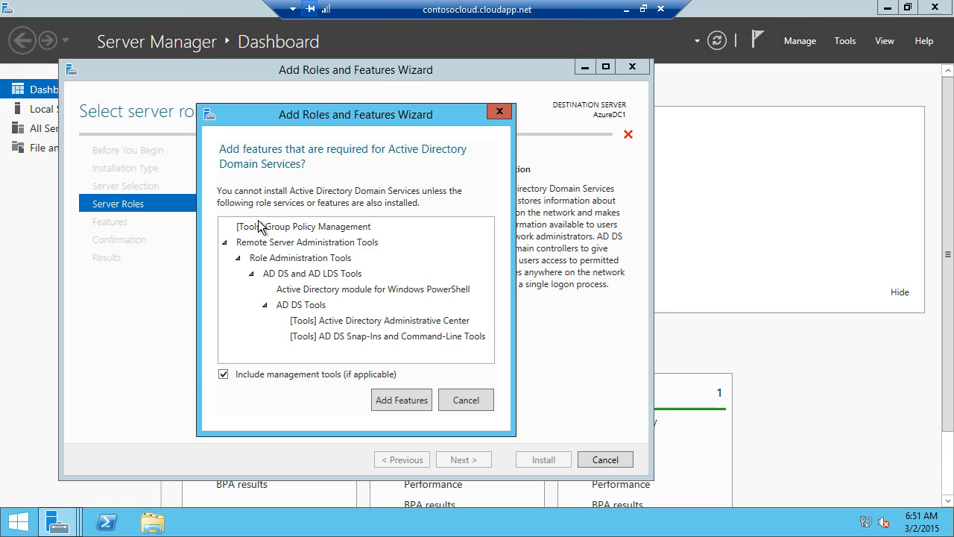
click(394, 408)
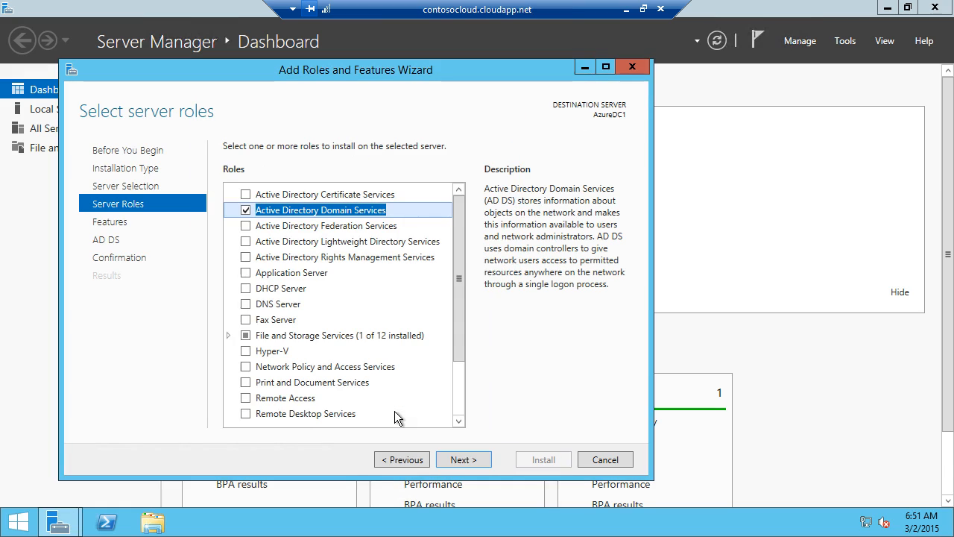
click(468, 465)
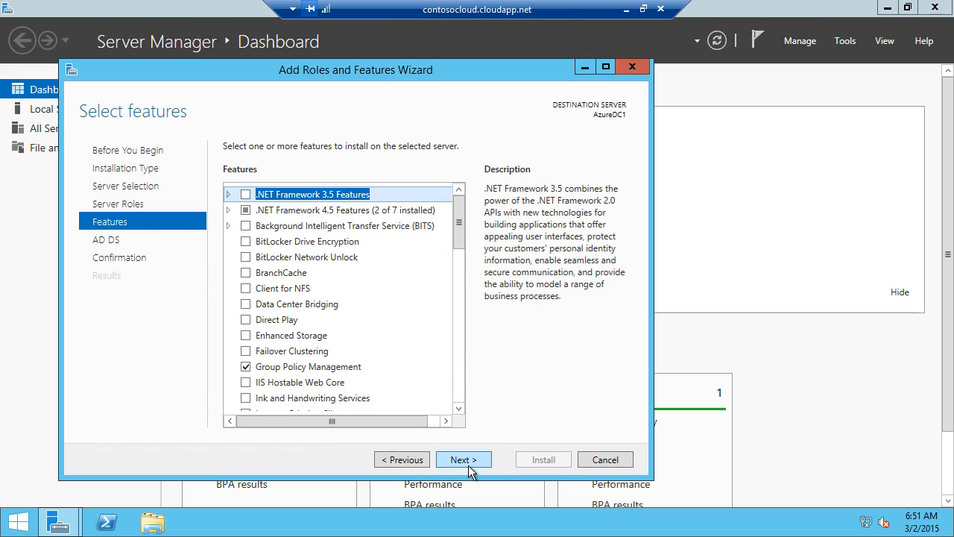
click(469, 465)
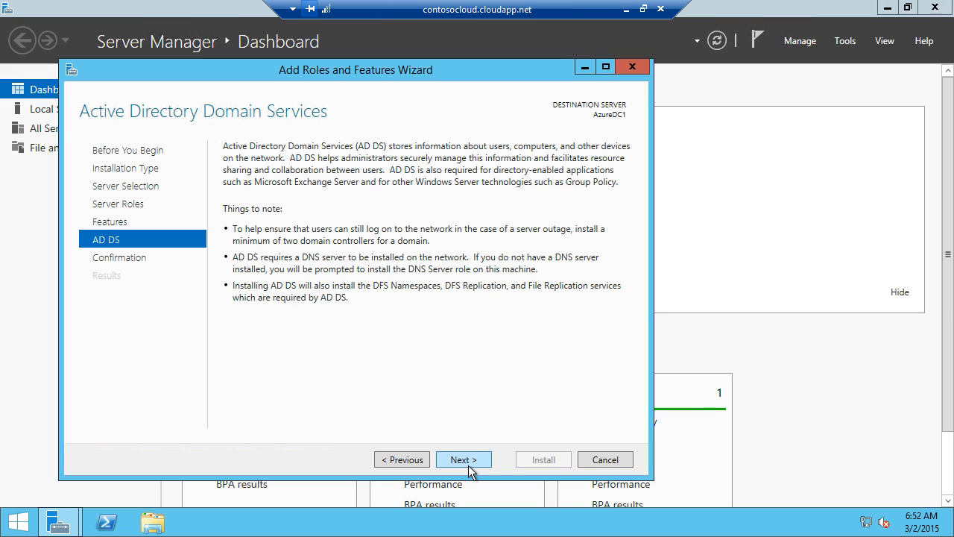
click(469, 465)
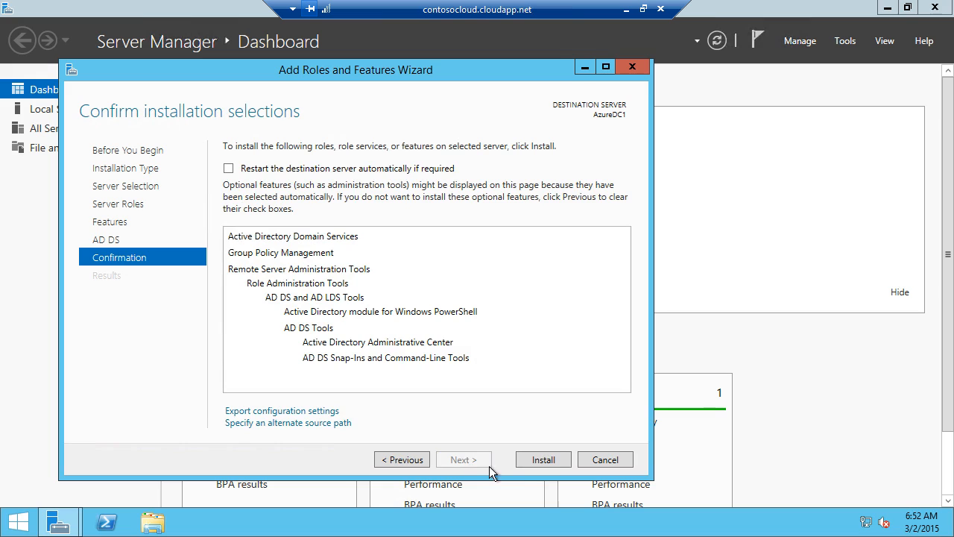
click(541, 471)
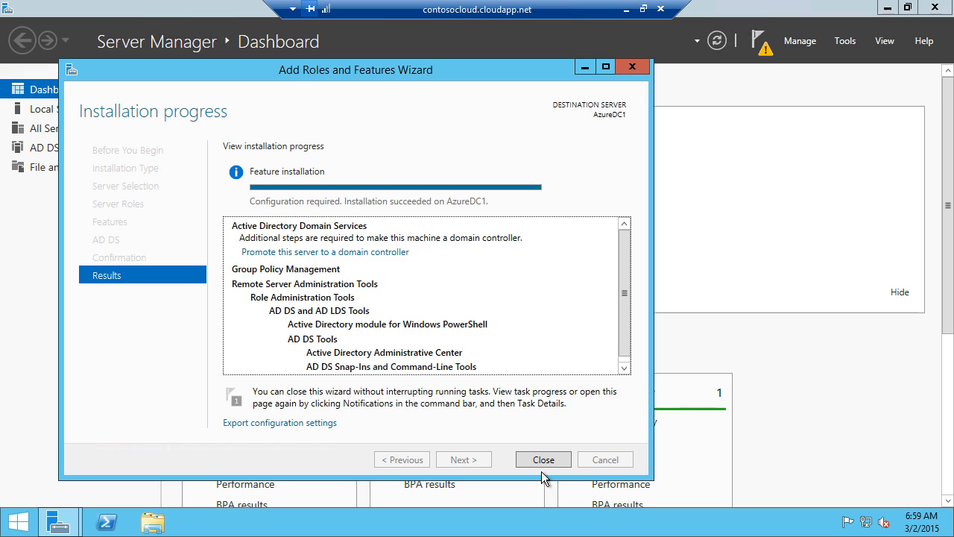
Step: Promote AzureDC1 into a new forest with root domain corp.contoso.com
click(350, 256)
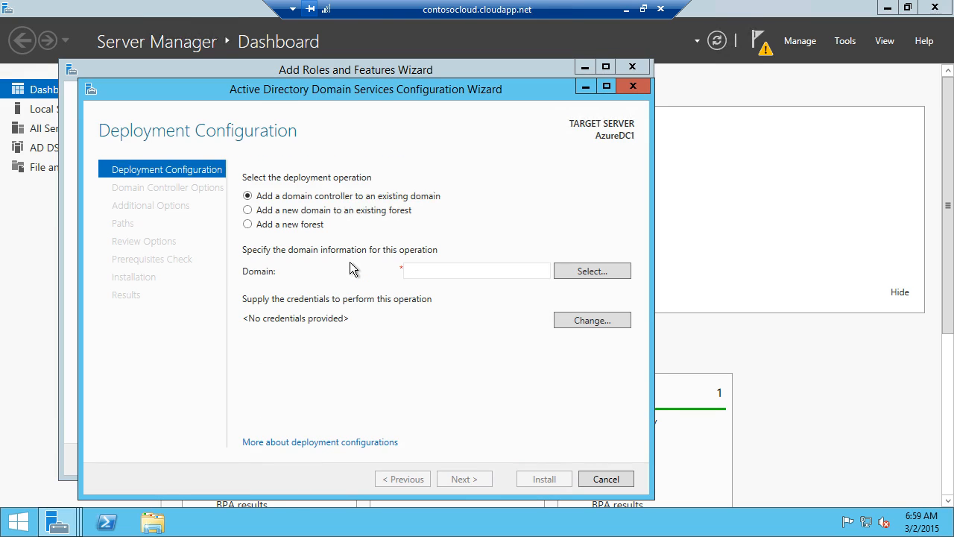
click(255, 225)
click(439, 276)
text(corp.contoso.com)
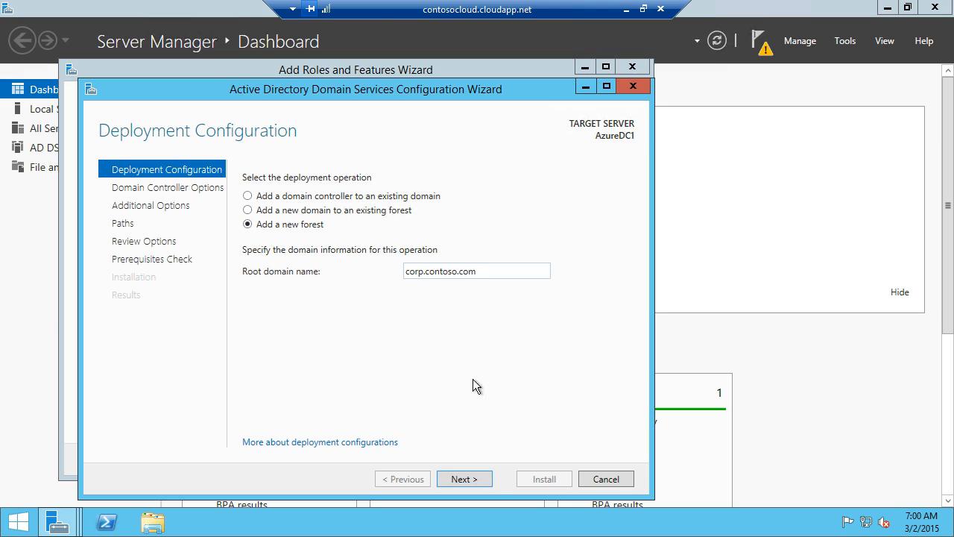
click(463, 479)
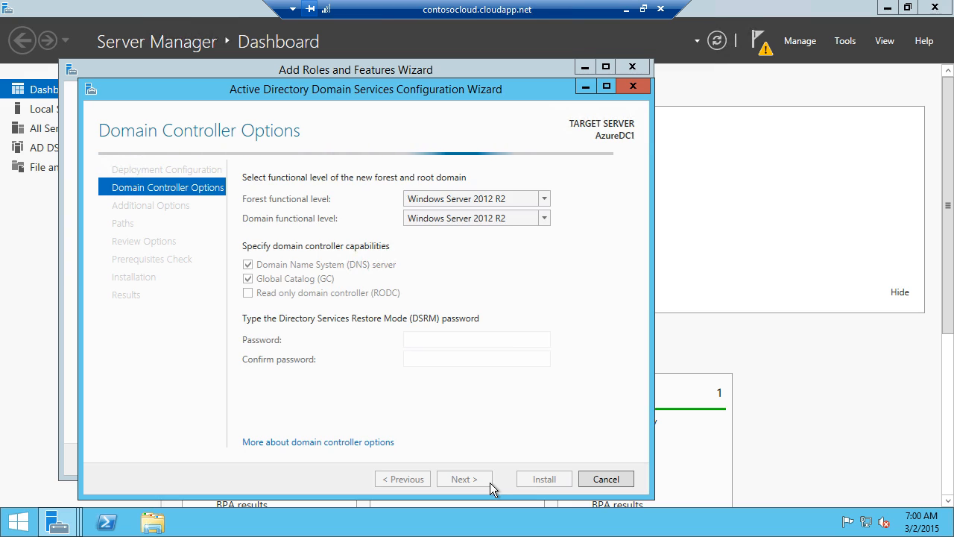
Step: Enter and confirm the restore-mode password, keeping default DNS and additional options
click(460, 340)
text(P@ssw0rd)
key(Tab)
text(P@ssw0rd)
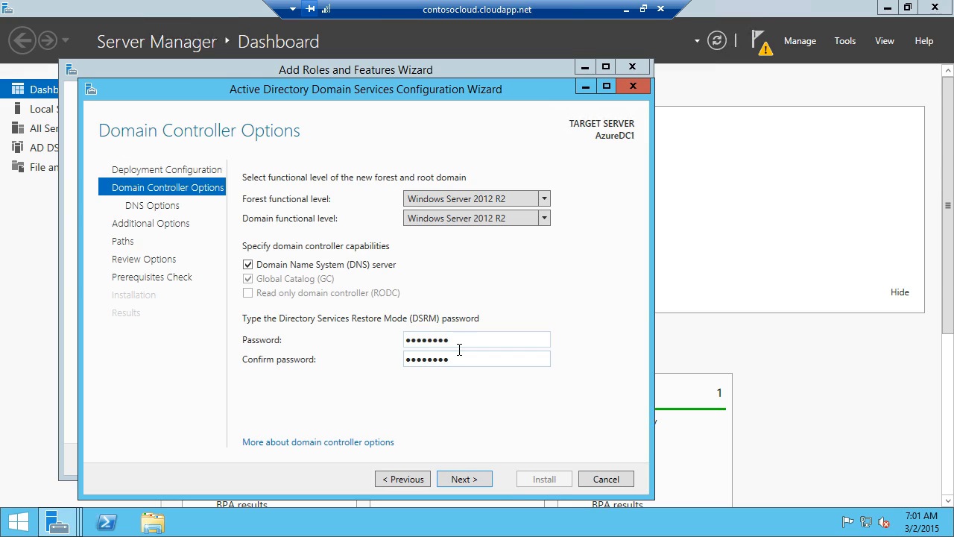
click(489, 492)
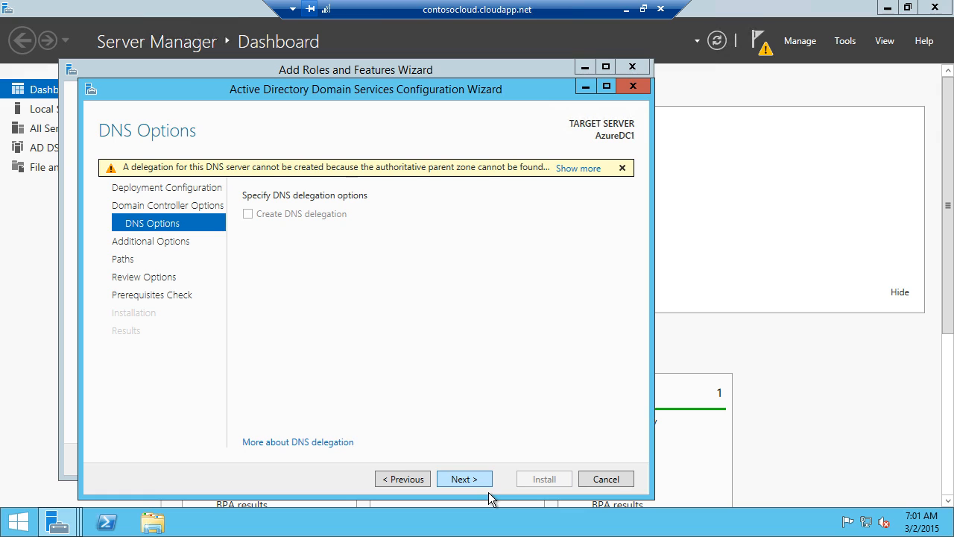
key(Return)
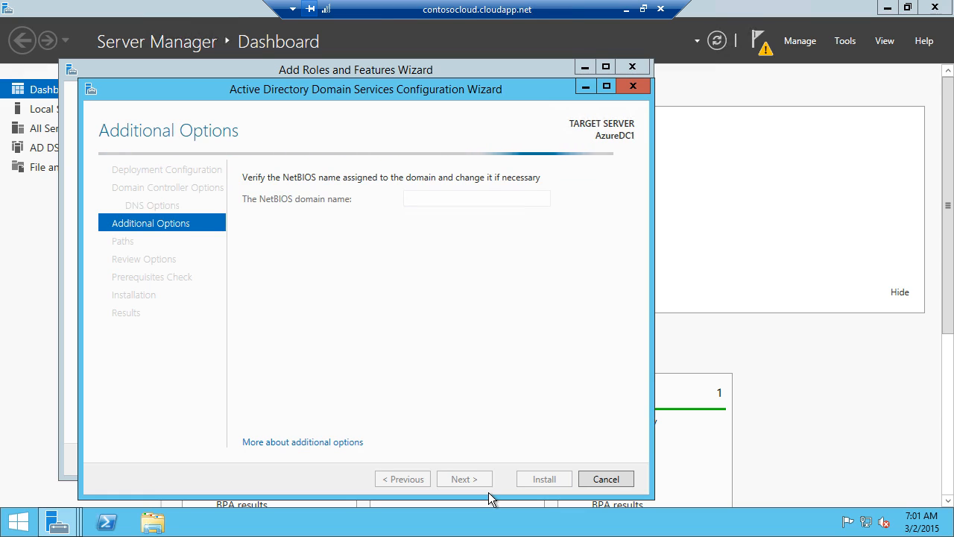
key(Return)
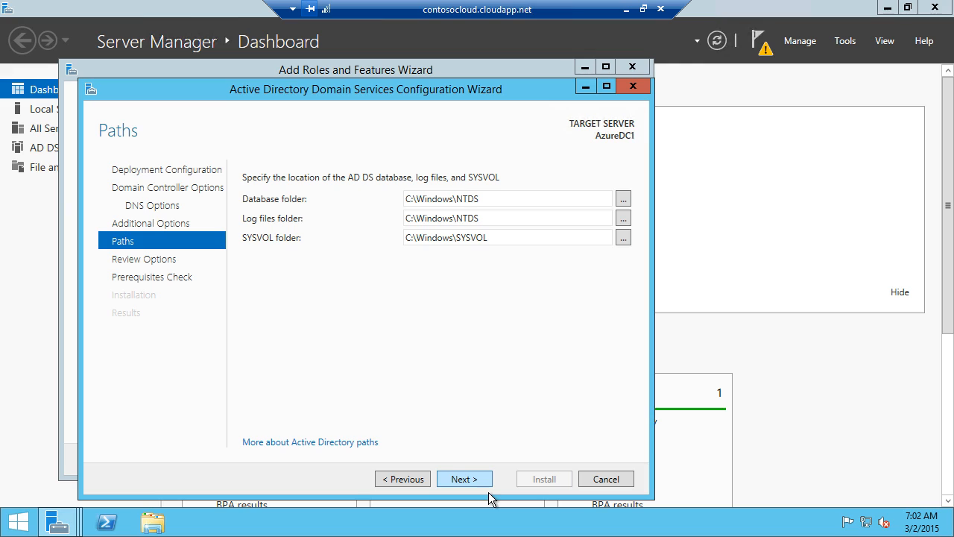
Step: Change the Database, Log files and SYSVOL folder paths from drive C: to F:
click(417, 205)
double_click(409, 203)
text(F)
triple_click(416, 223)
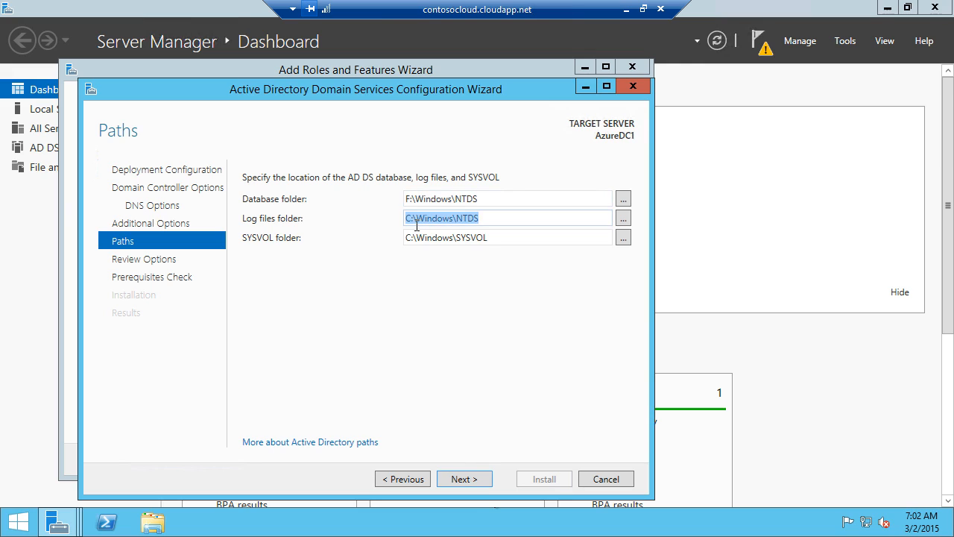
click(415, 221)
double_click(410, 220)
text(F)
triple_click(416, 243)
click(416, 244)
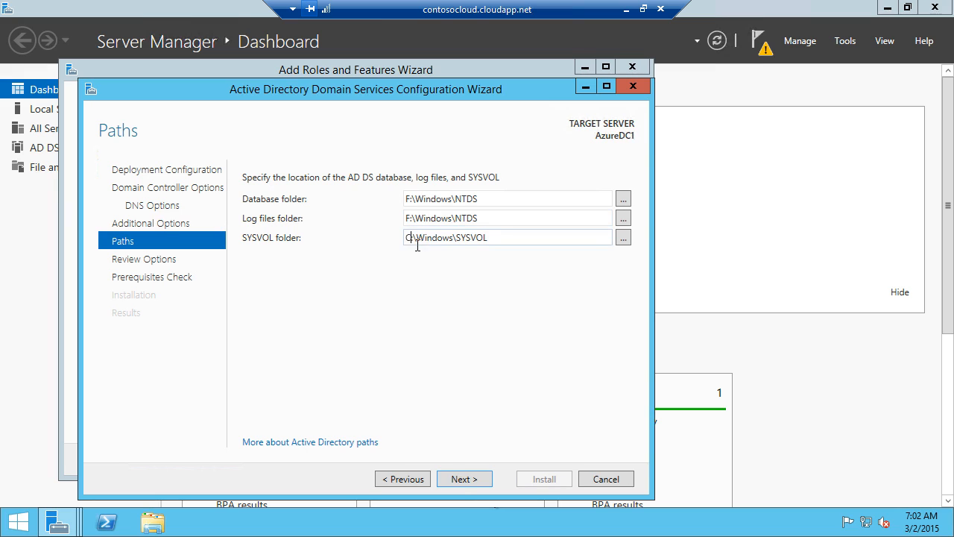
text(F)
click(490, 489)
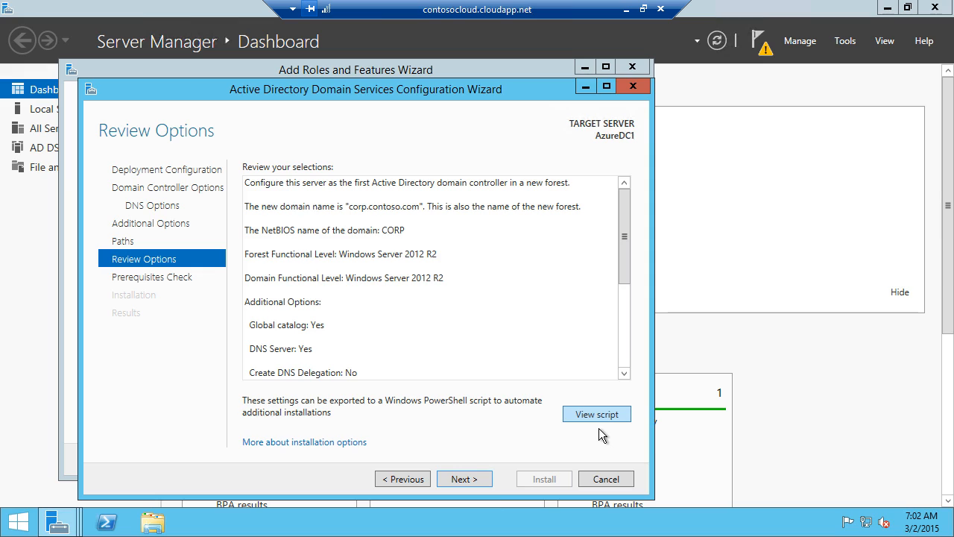
Step: Pass the prerequisites check, install the domain controller, and dismiss the sign-out notice
click(481, 486)
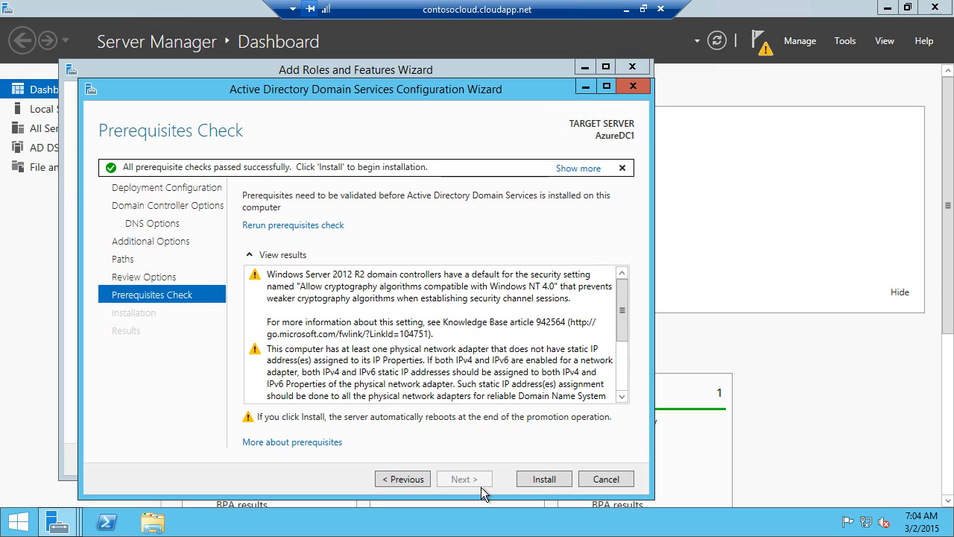
click(548, 486)
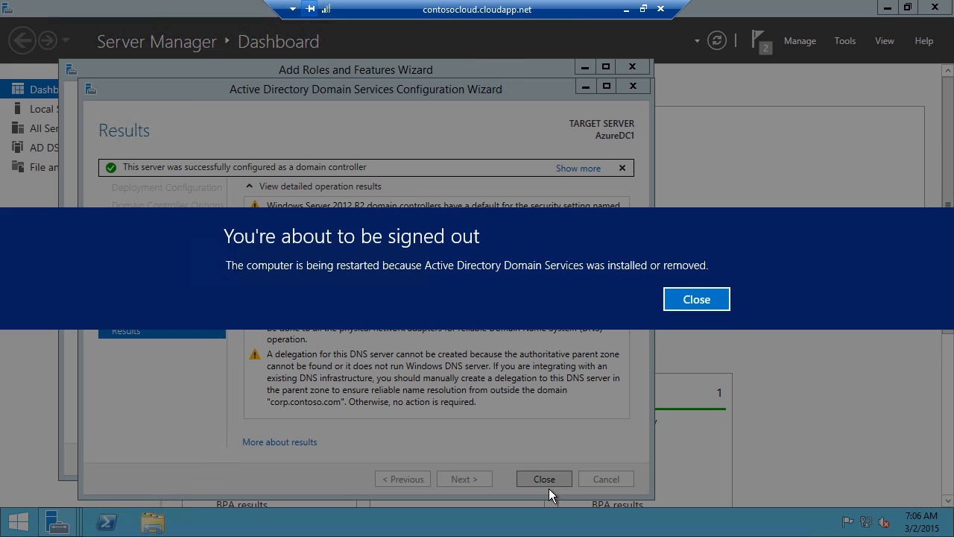
click(701, 302)
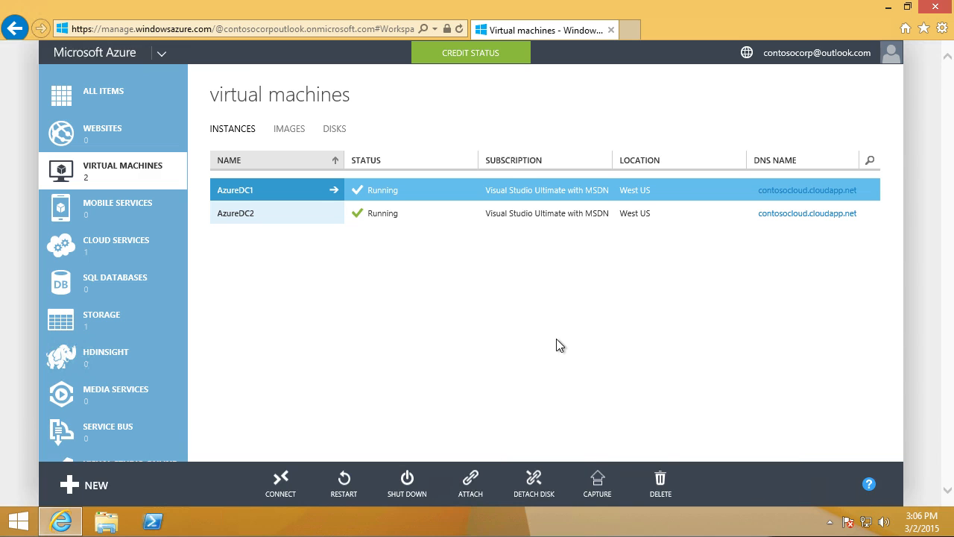
Step: Connect to the restarted AzureDC1 via its .rdp file, sign in, and accept the certificate warning
click(286, 486)
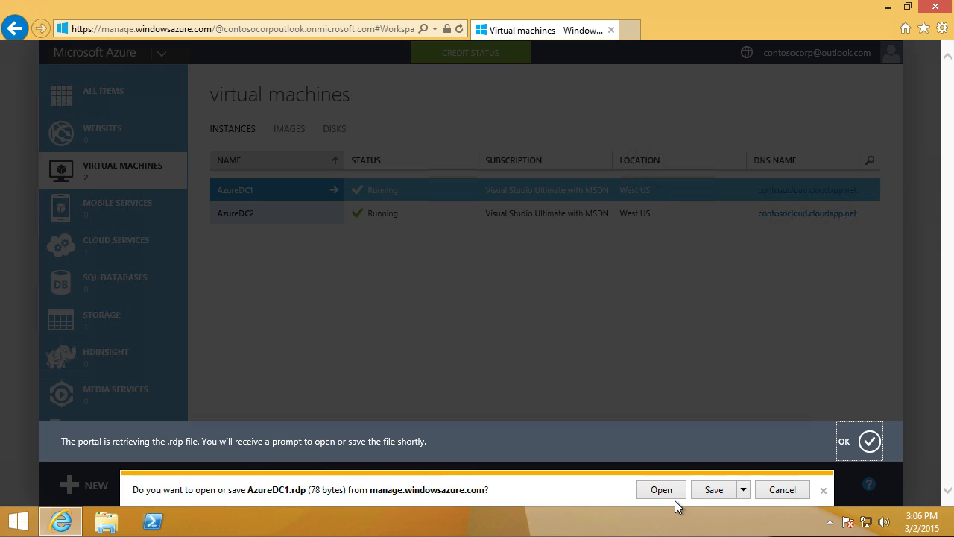
click(675, 497)
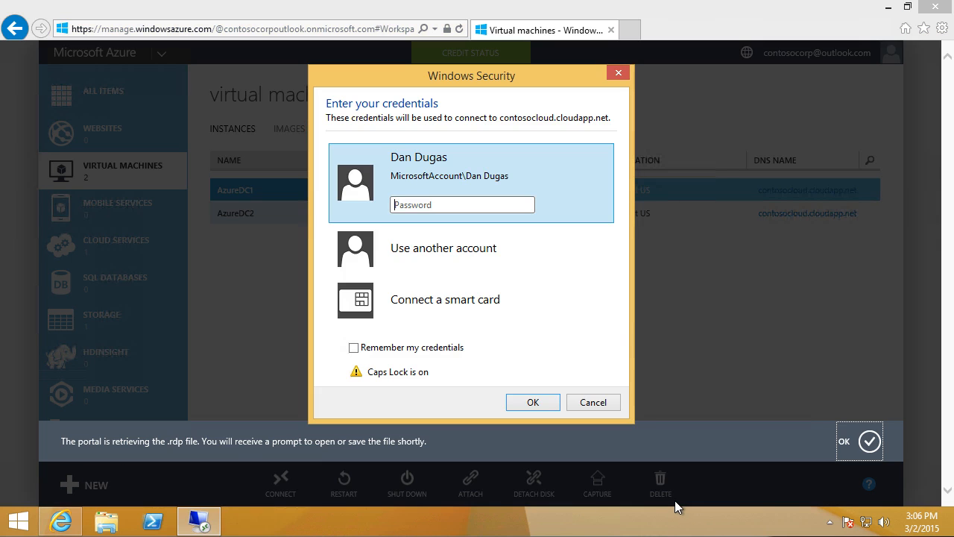
text(**********)
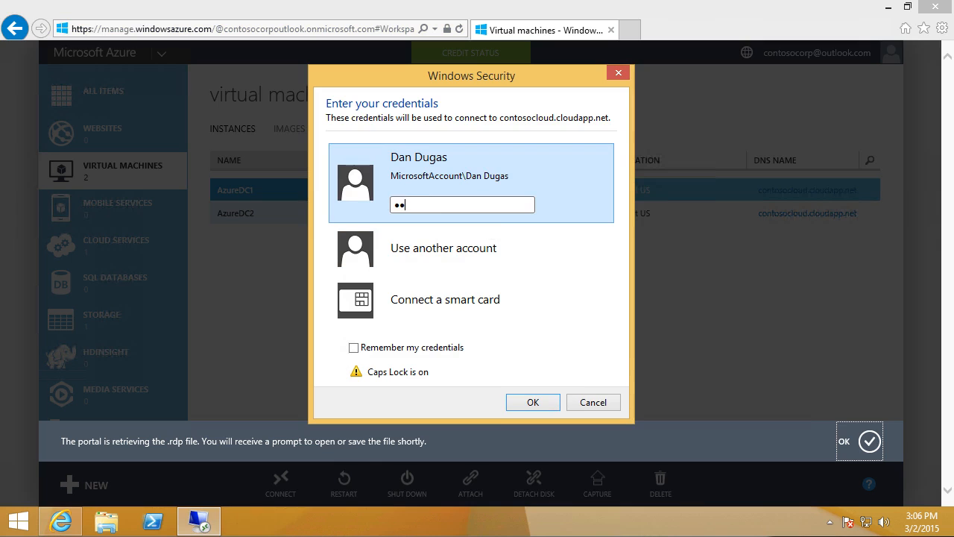
key(Return)
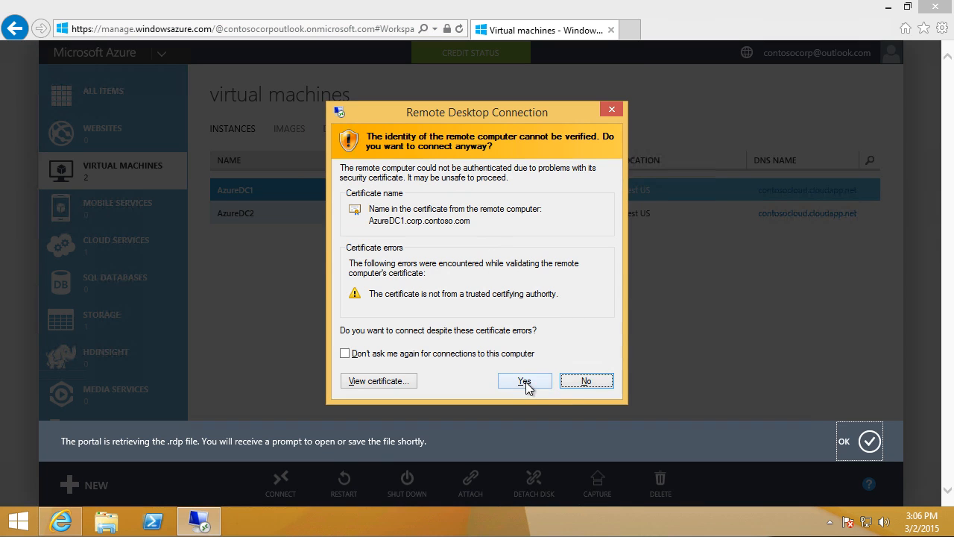
click(522, 381)
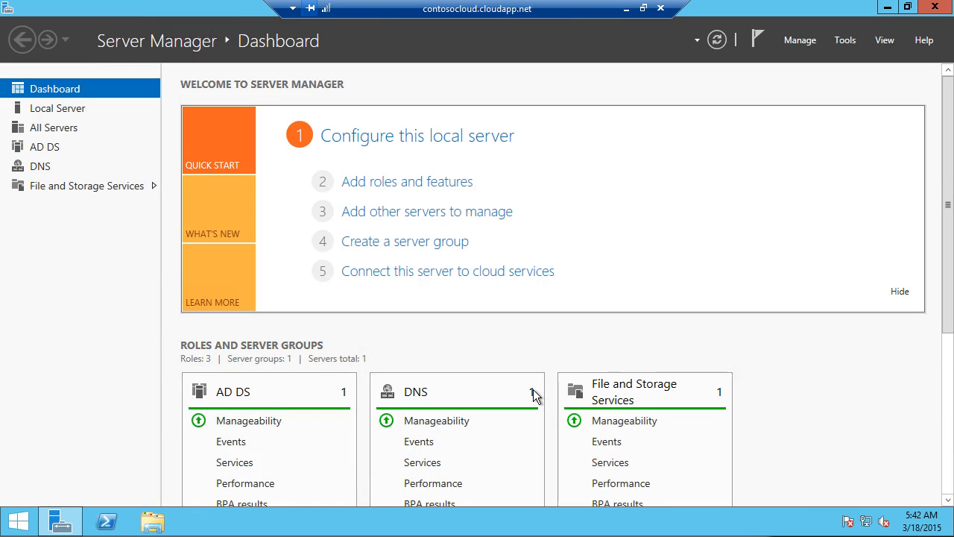
Step: Launch DNS Manager and bring up the AZUREDC1 server's properties
click(848, 48)
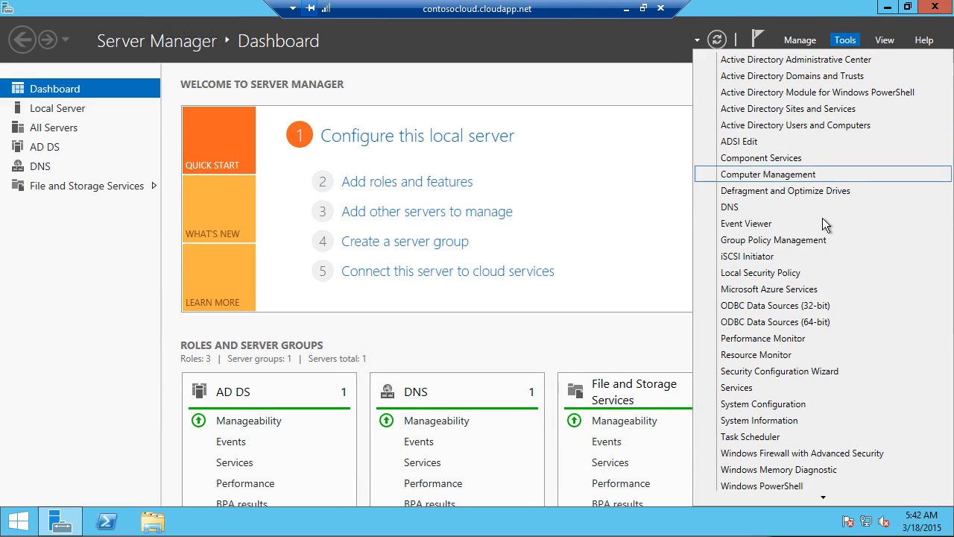
click(822, 218)
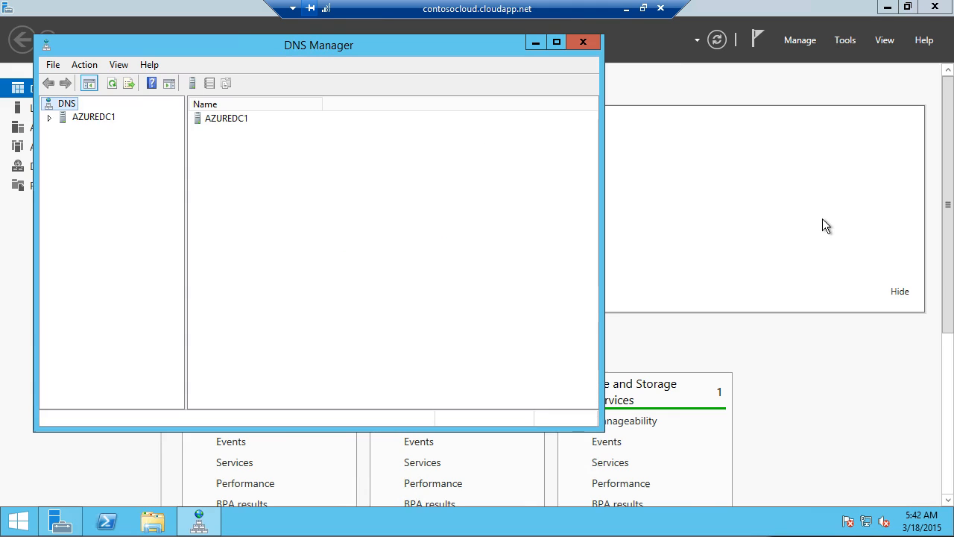
click(108, 123)
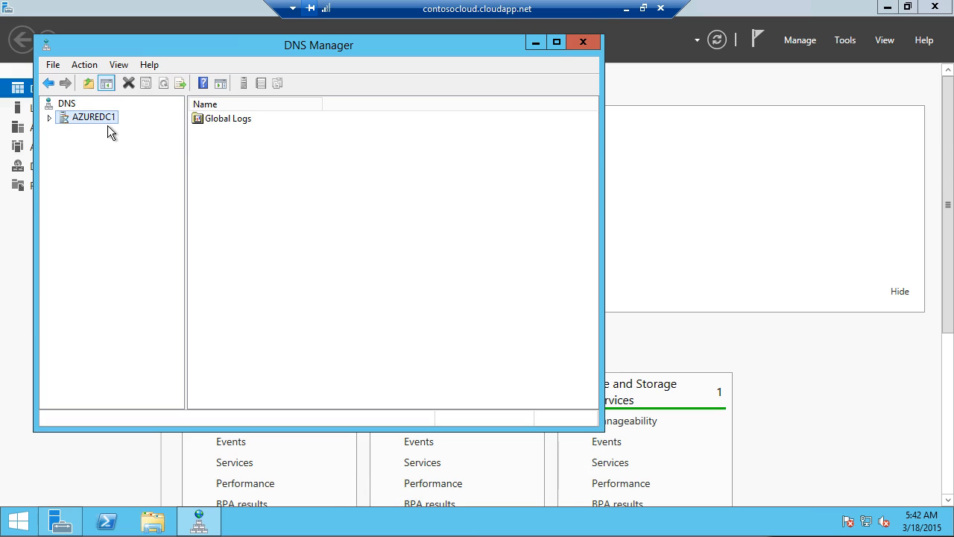
right_click(108, 127)
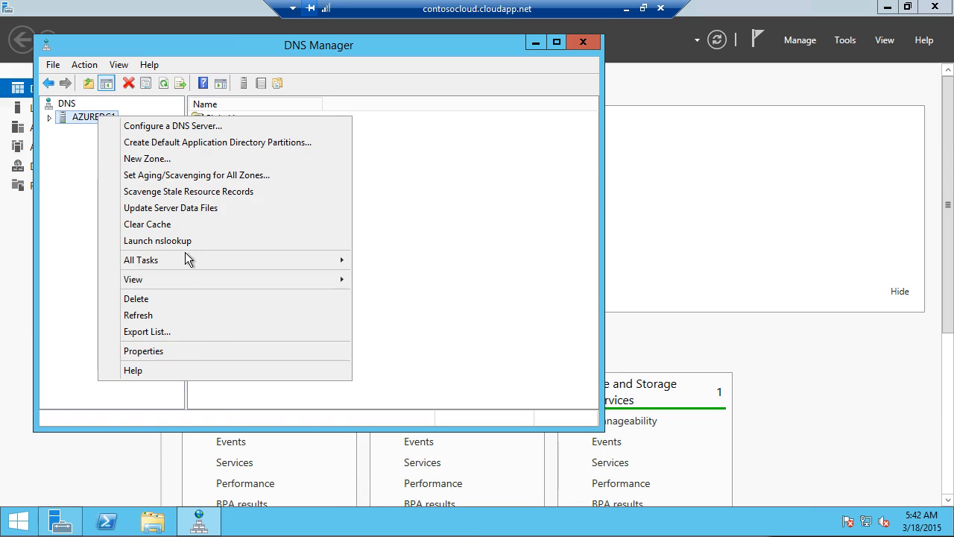
click(202, 359)
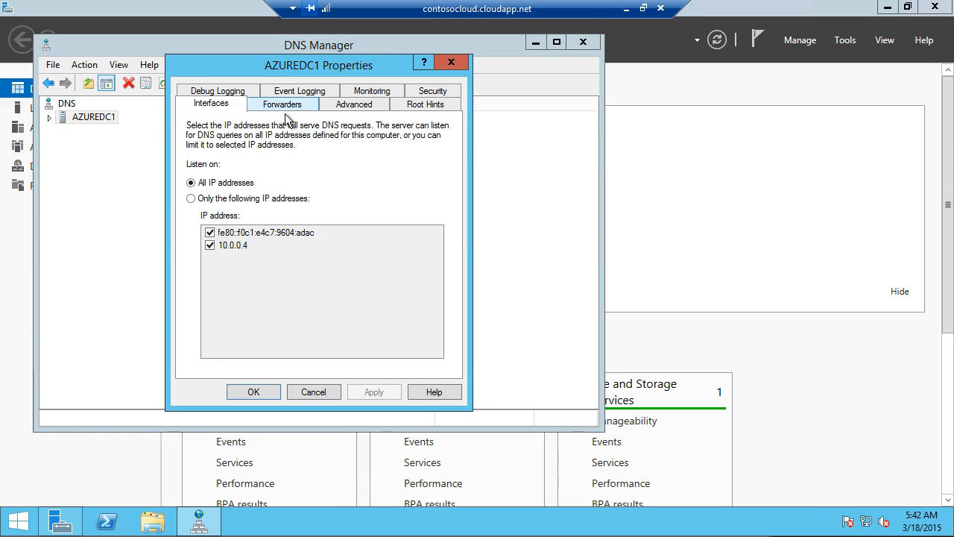
Step: Delete the 168.63.129.16 forwarder, apply the change, and close DNS Manager
click(286, 120)
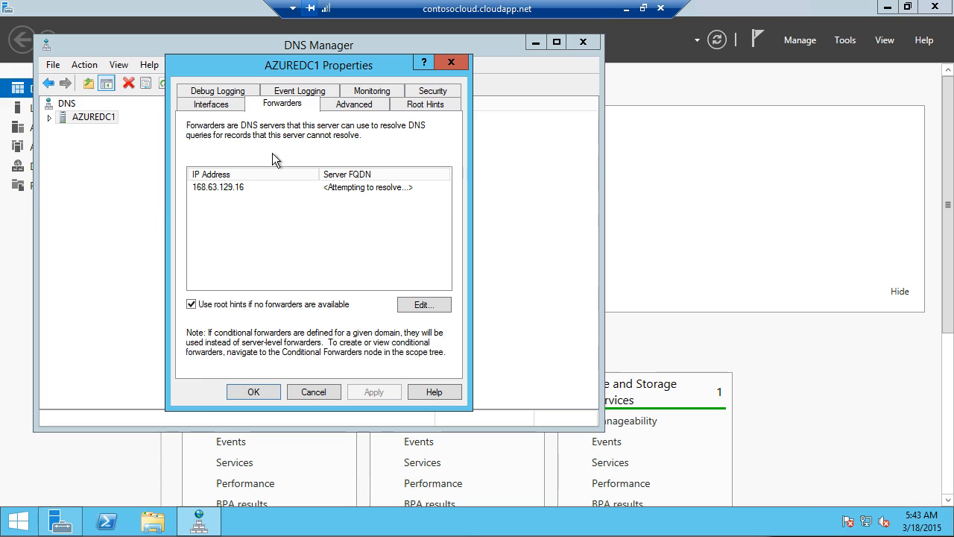
click(251, 195)
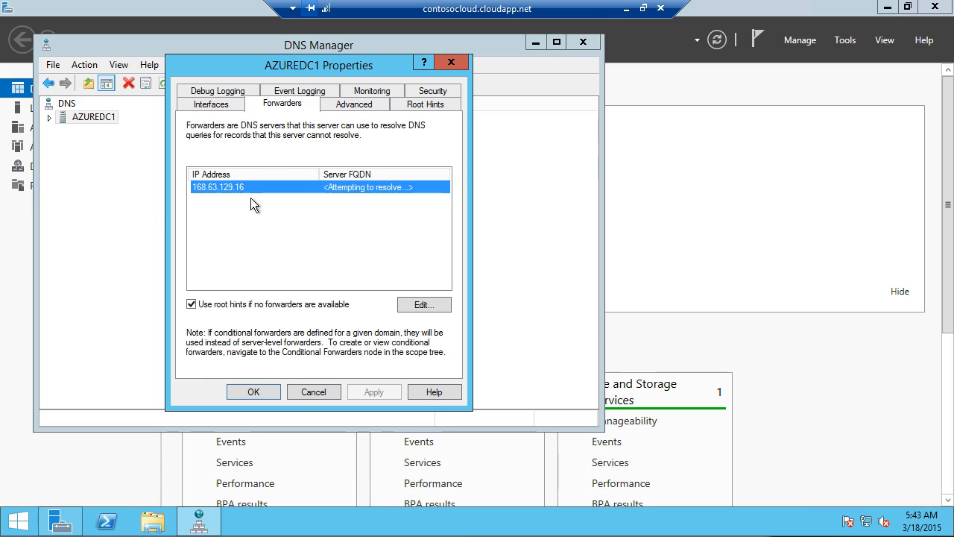
click(421, 312)
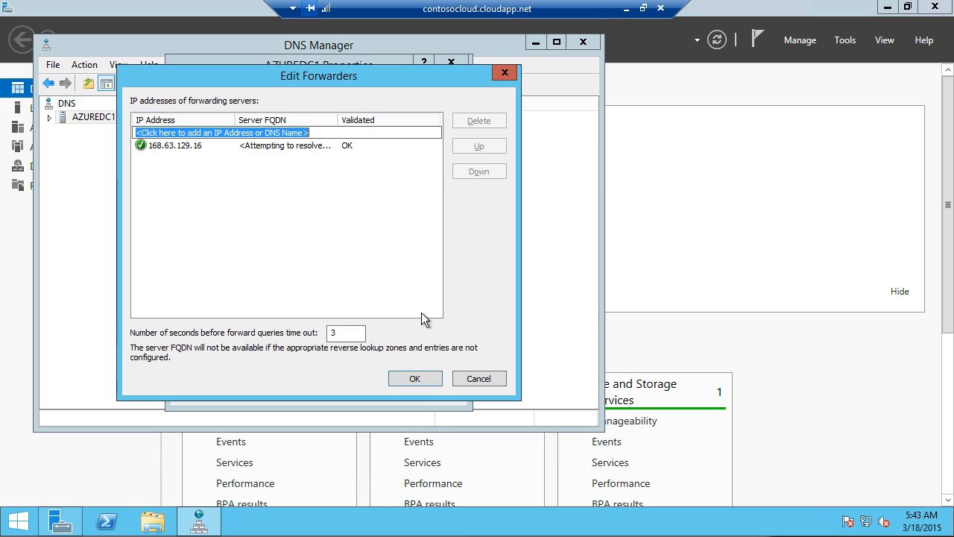
click(190, 146)
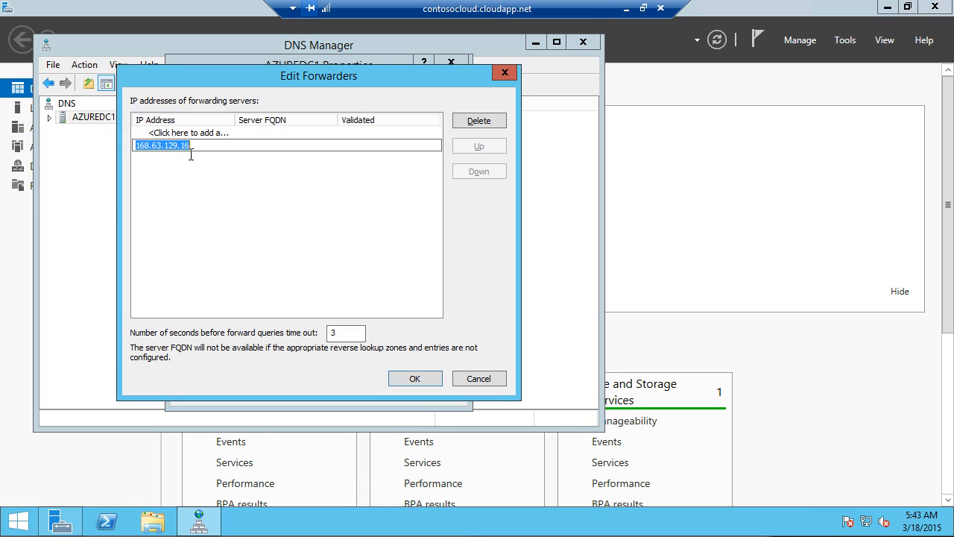
click(505, 128)
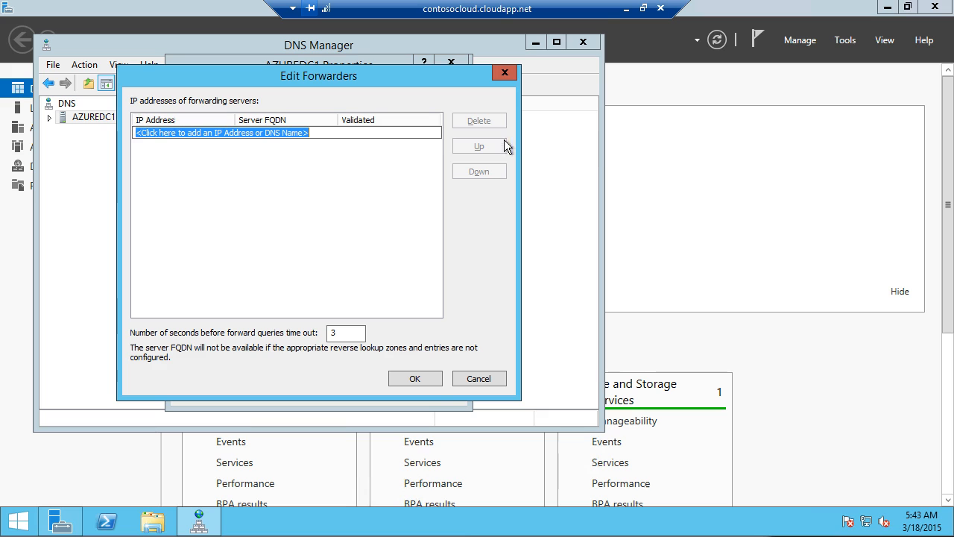
click(432, 385)
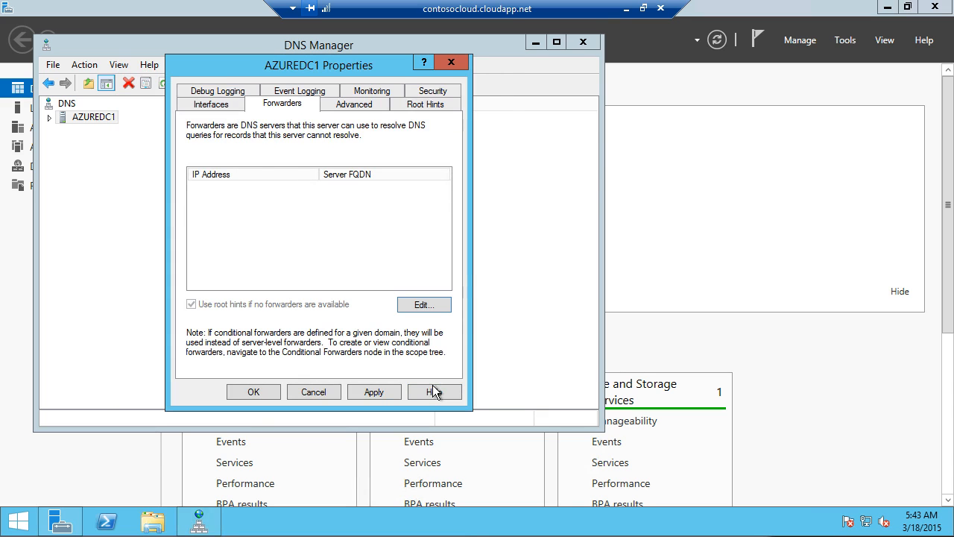
click(272, 397)
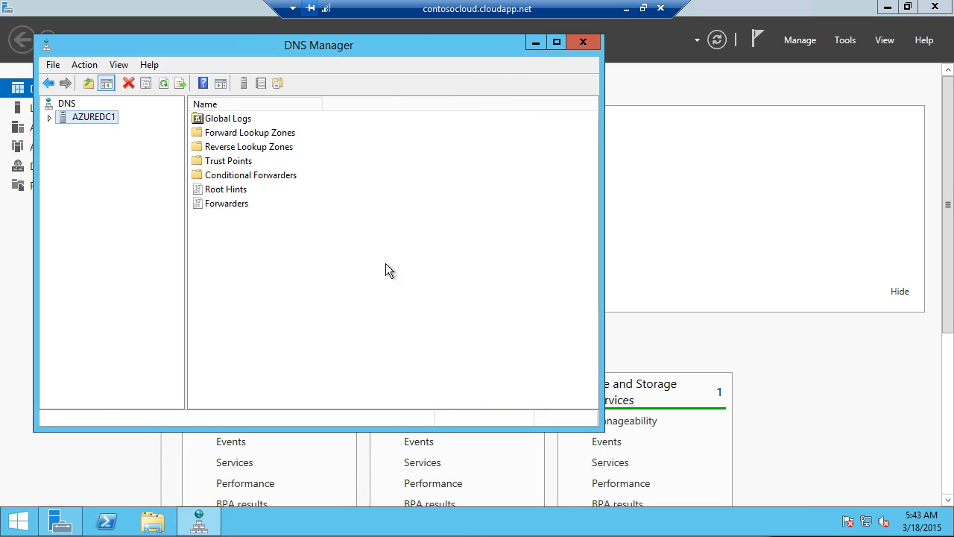
click(583, 42)
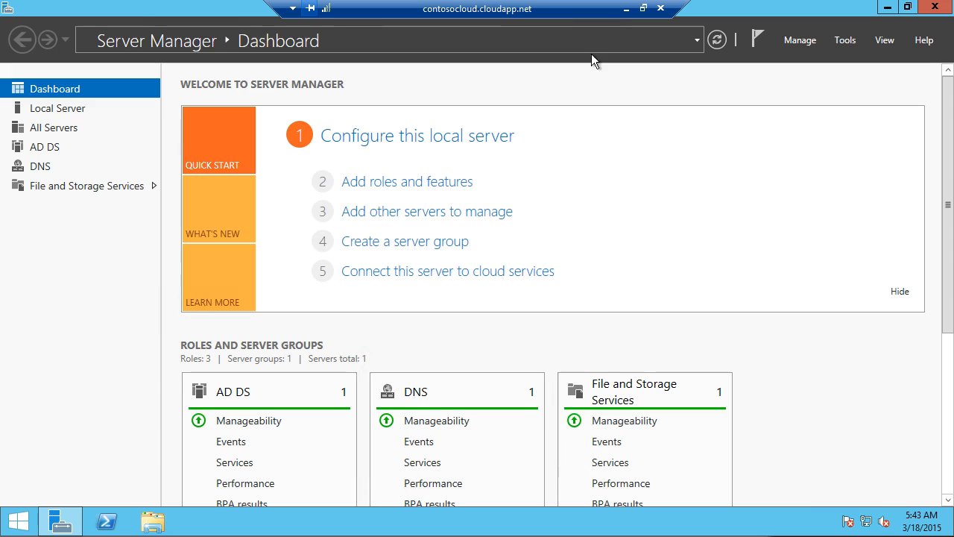
Step: Return to the portal and review contosovnet's configuration settings
click(627, 9)
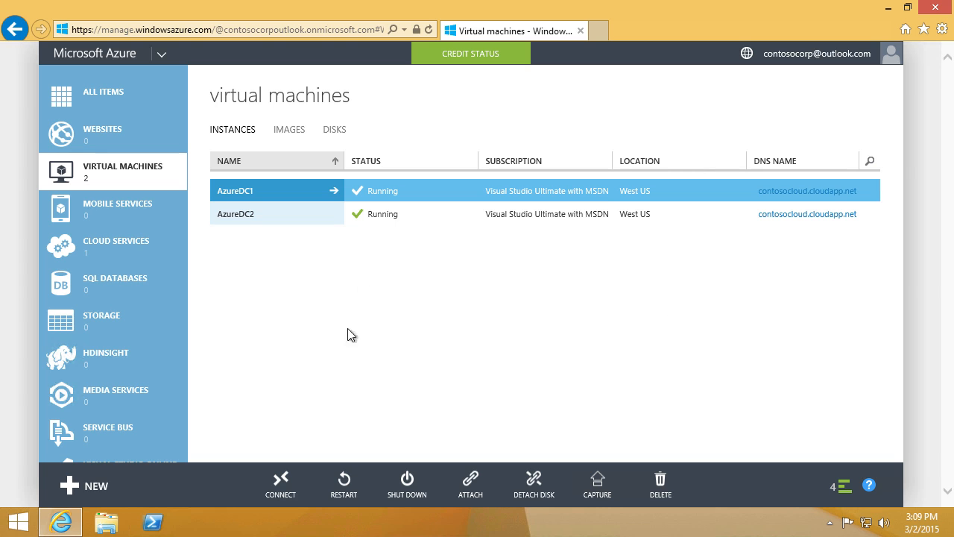
scroll(138, 334, down, 9)
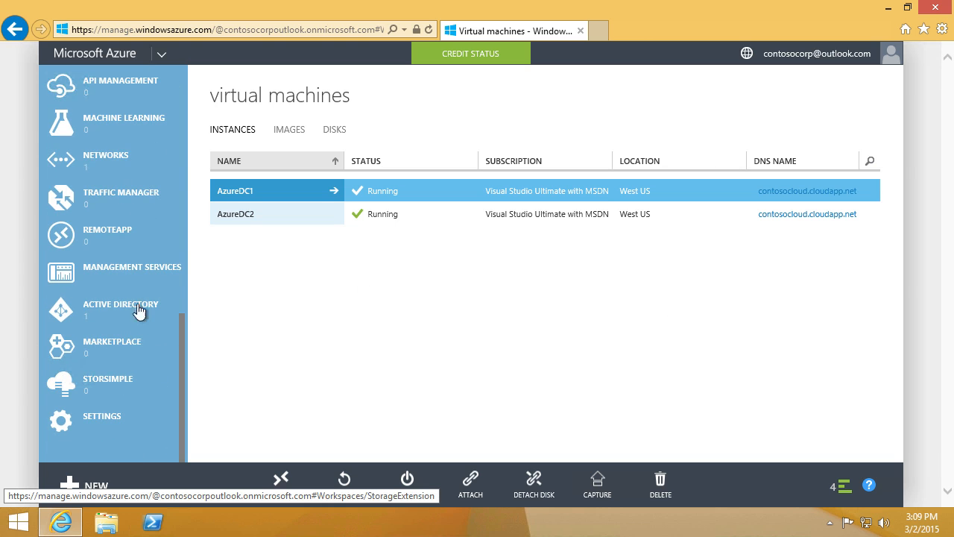
click(125, 171)
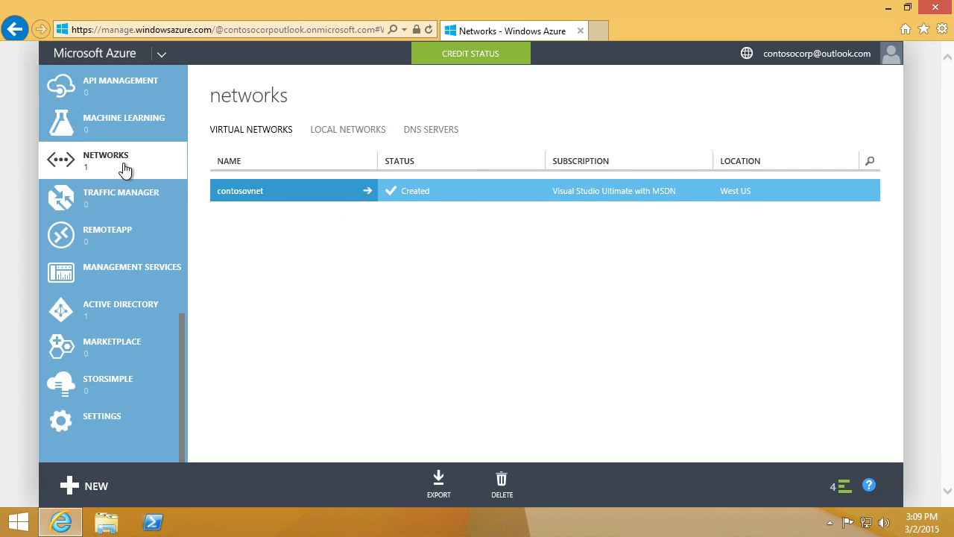
click(223, 192)
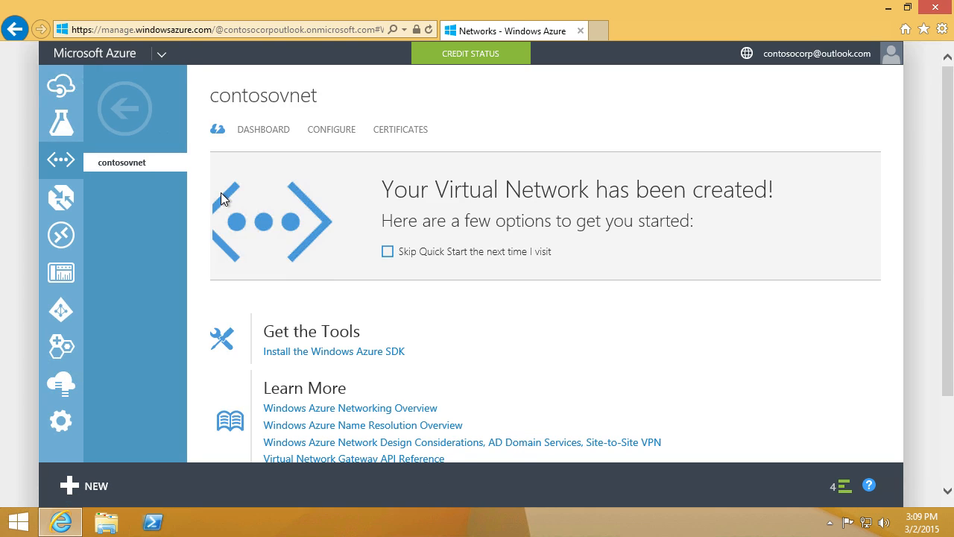
click(342, 138)
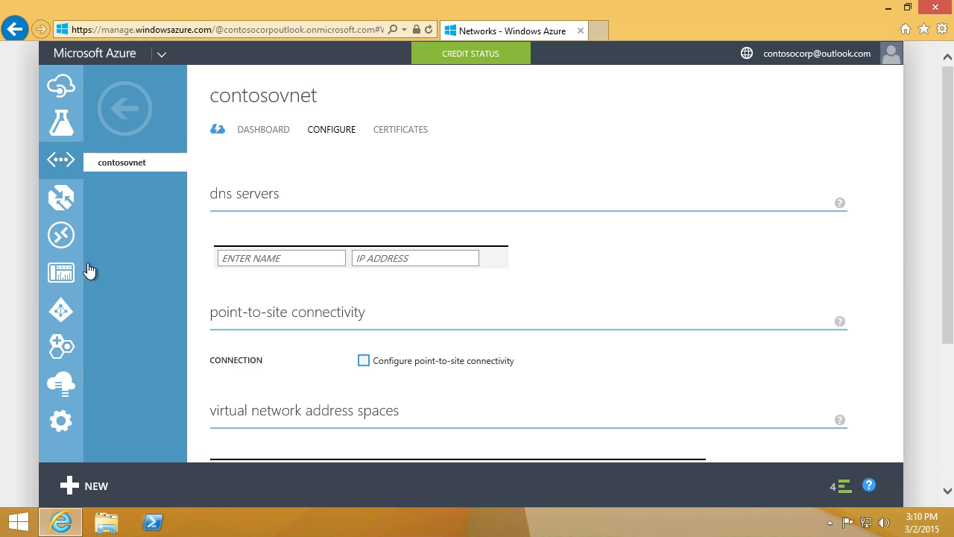
scroll(72, 271, up, 10)
Step: Select AzureDC1's internal IP address 10.0.0.4 on its dashboard, then show the networks list
click(67, 179)
click(224, 198)
click(244, 197)
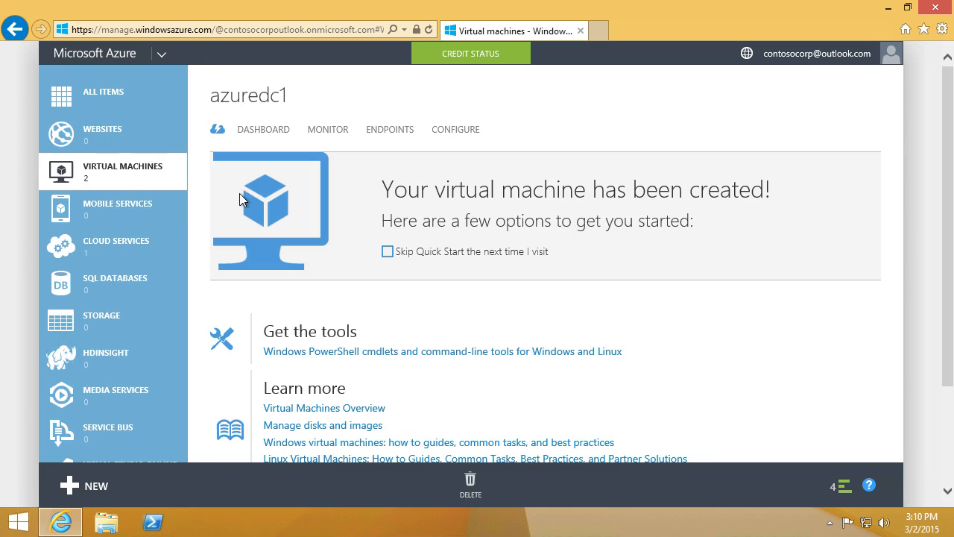
click(277, 136)
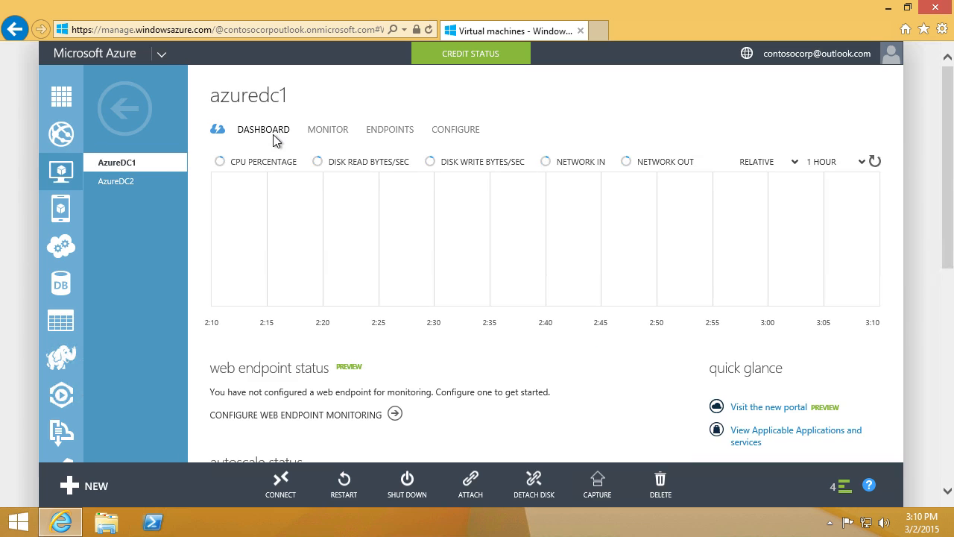
scroll(665, 377, down, 3)
scroll(666, 377, down, 3)
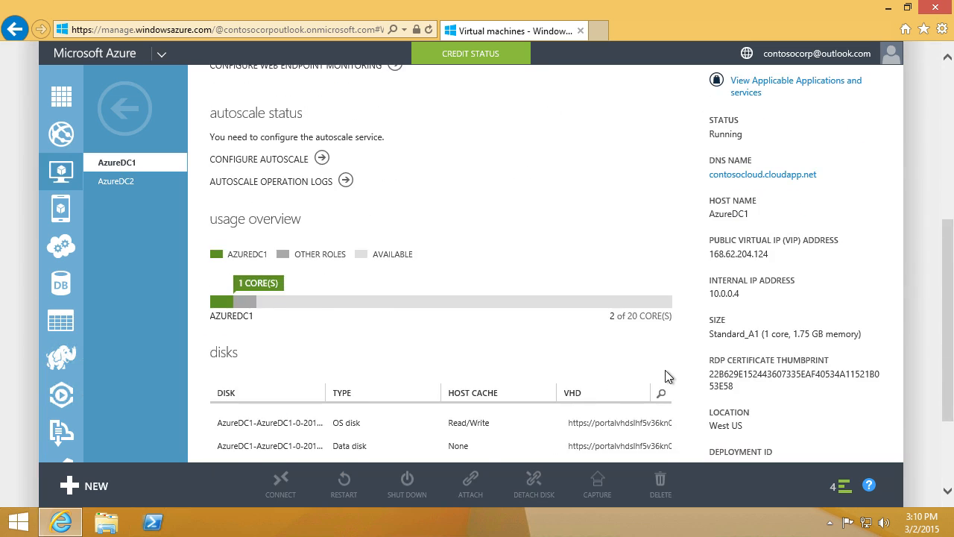
scroll(666, 376, up, 1)
drag(711, 336, 757, 337)
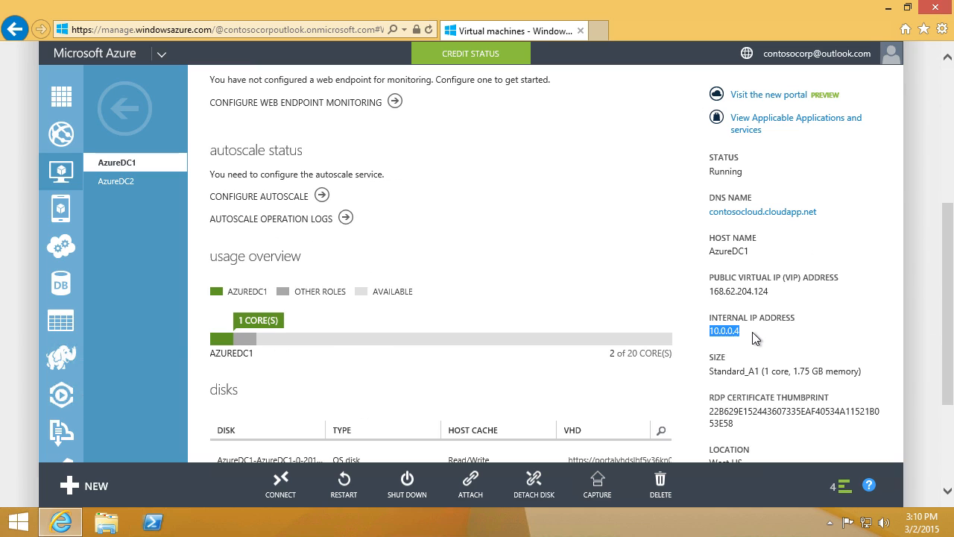
scroll(69, 321, down, 5)
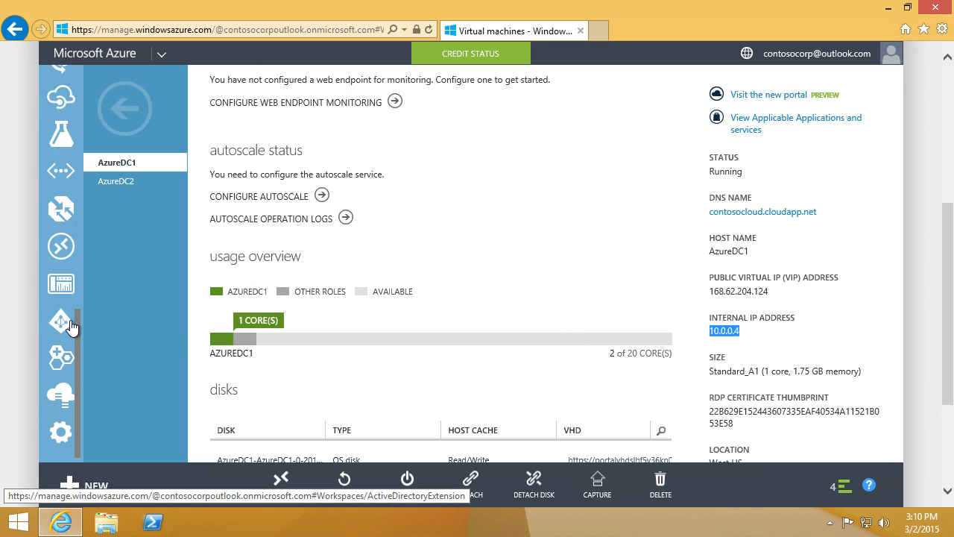
click(74, 183)
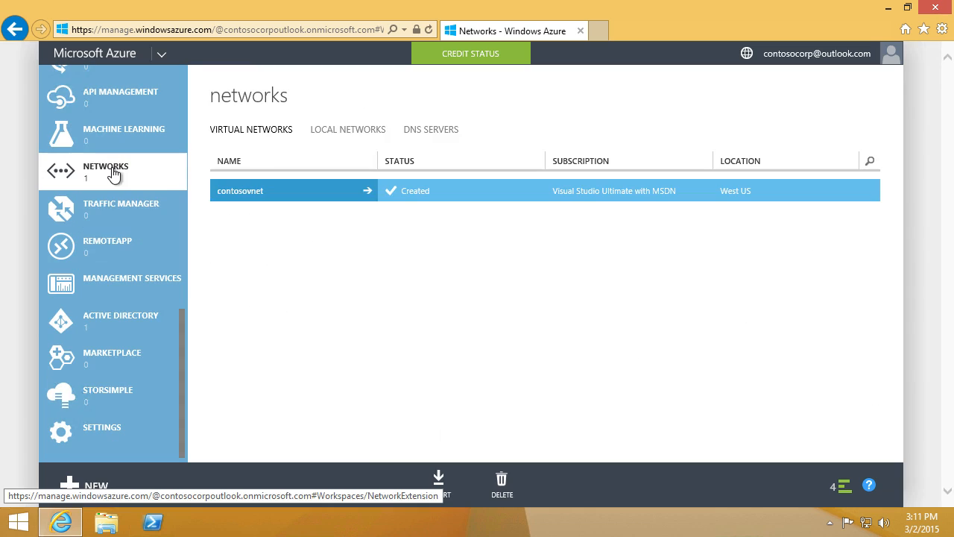
Step: Add DNS server AzureDC1 with IP 10.0.0.4 to contosovnet, save and confirm
click(241, 194)
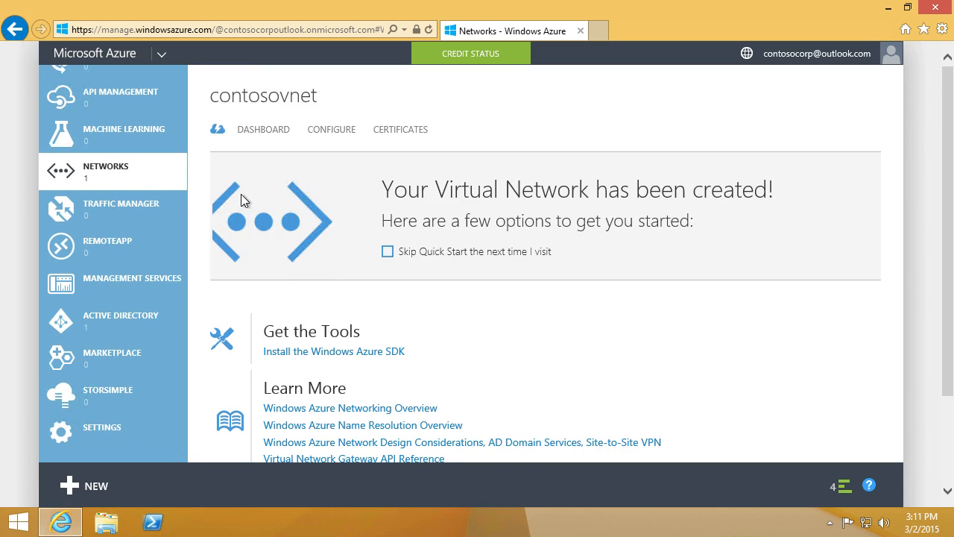
click(333, 132)
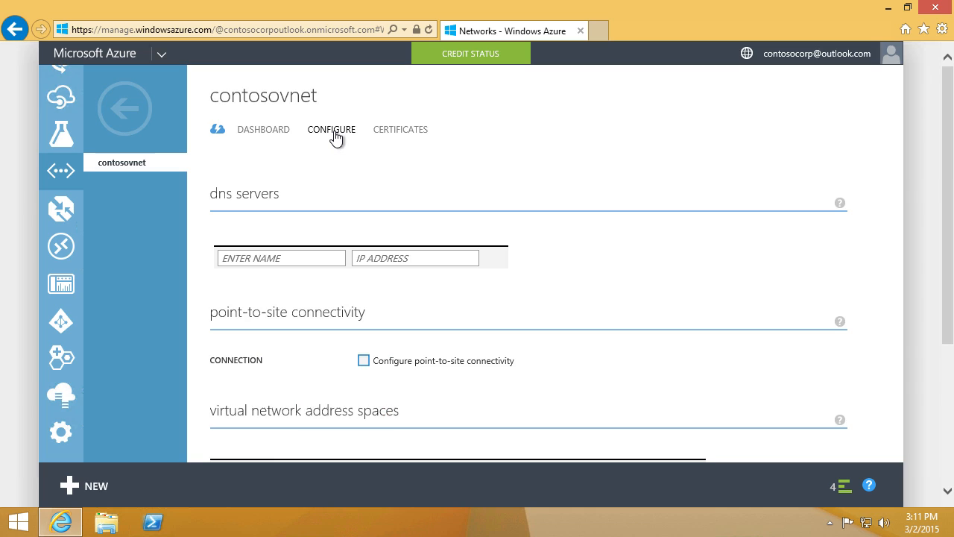
click(280, 265)
text(AzureDC1)
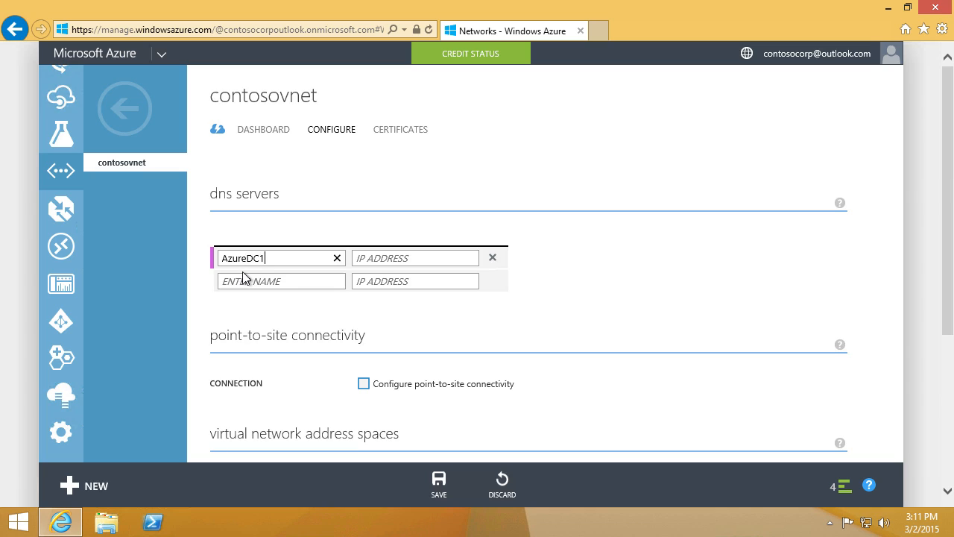
click(363, 258)
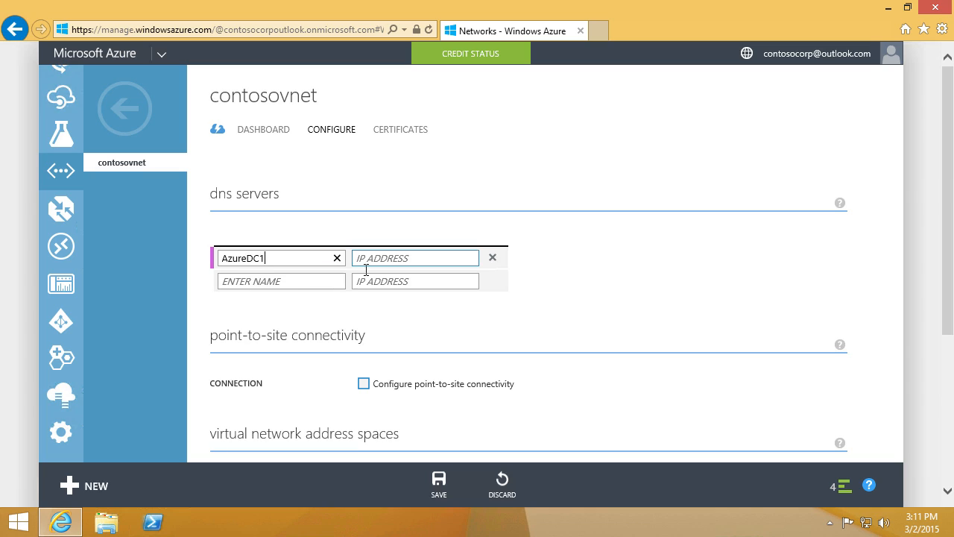
text(10.0.0.4)
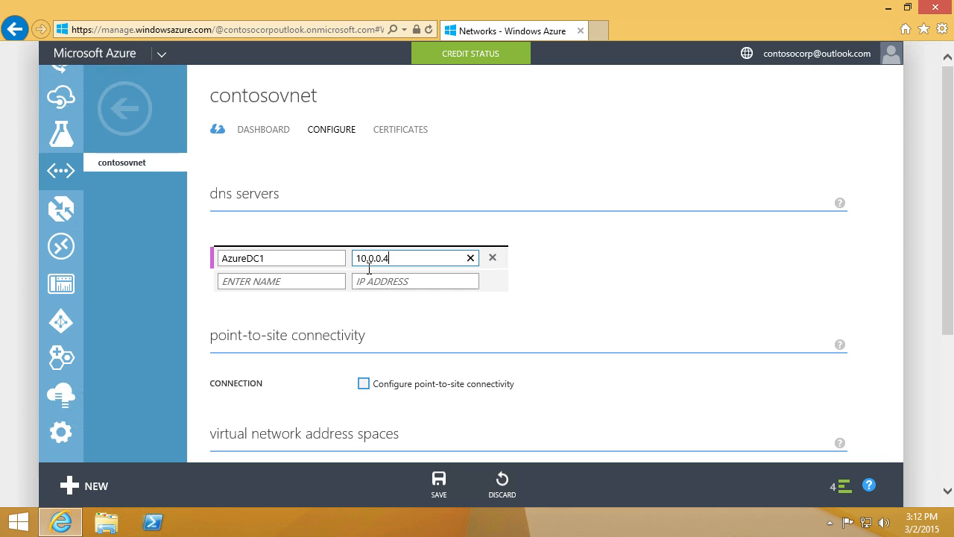
click(443, 483)
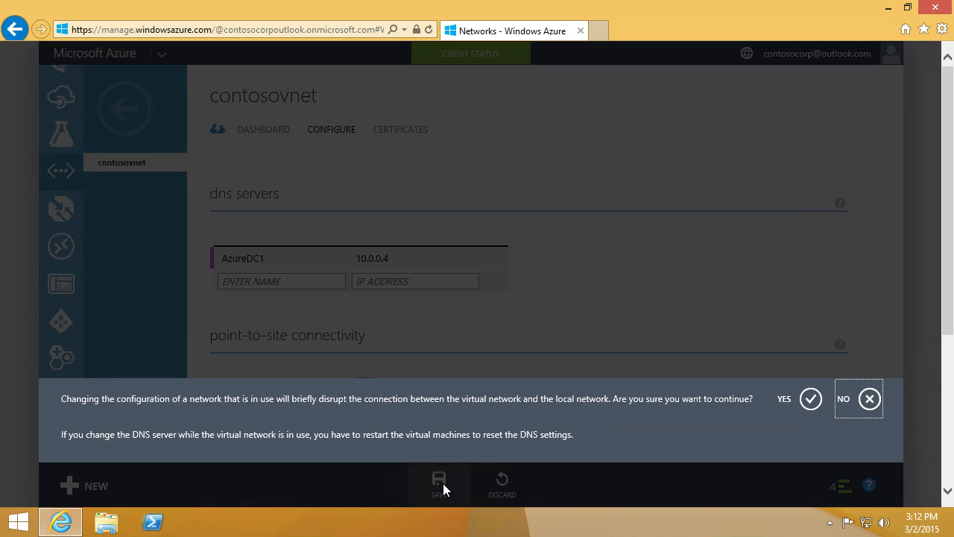
click(810, 398)
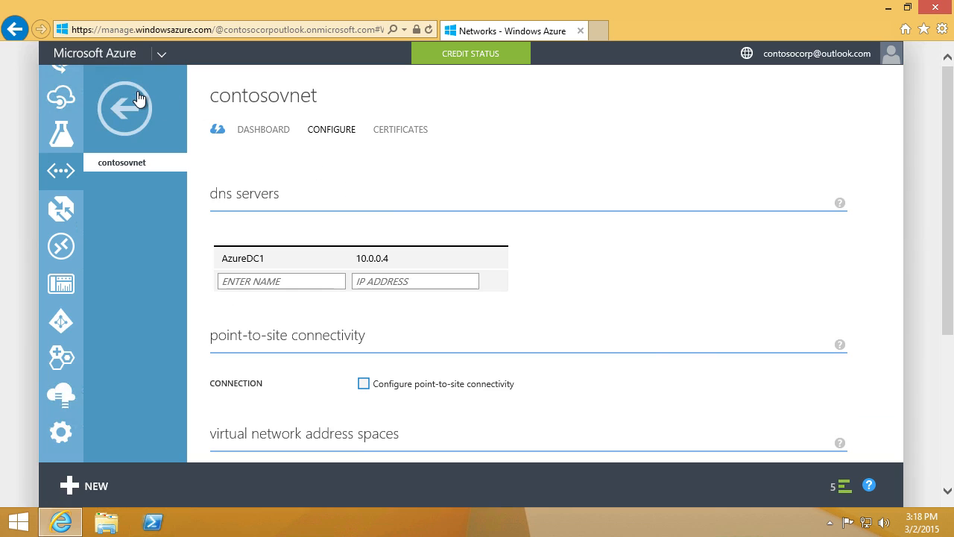
click(139, 98)
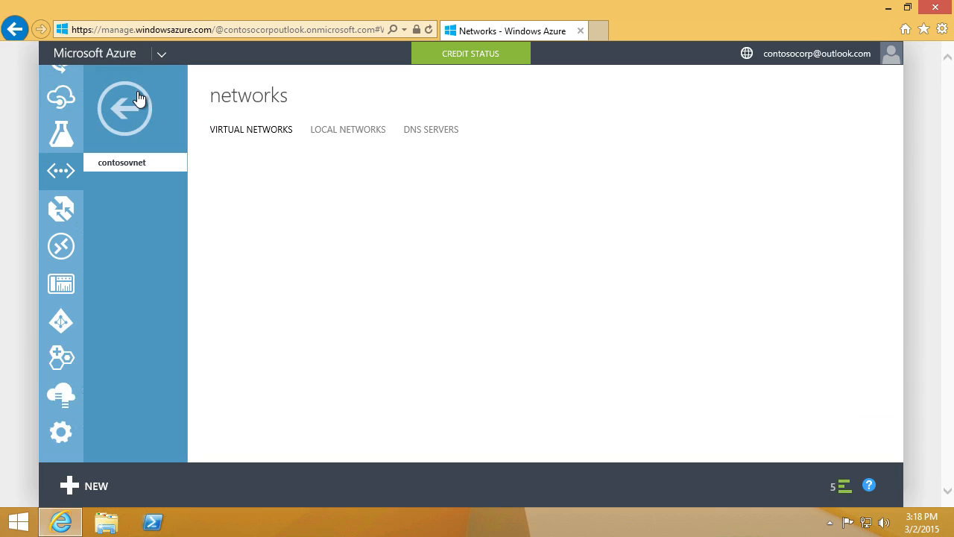
scroll(138, 98, up, 10)
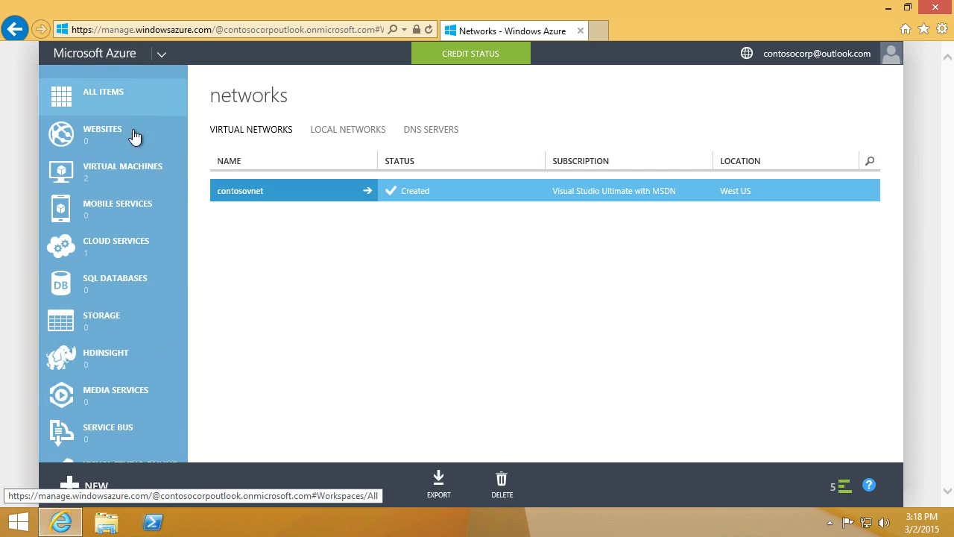
Step: Restart the AzureDC1 virtual machine from the virtual machines list, confirming with YES
click(132, 176)
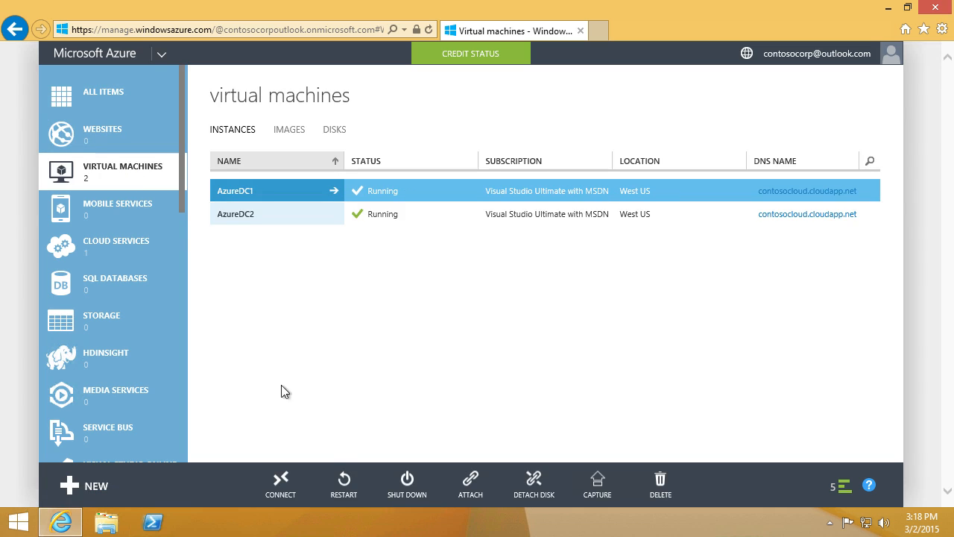
click(345, 488)
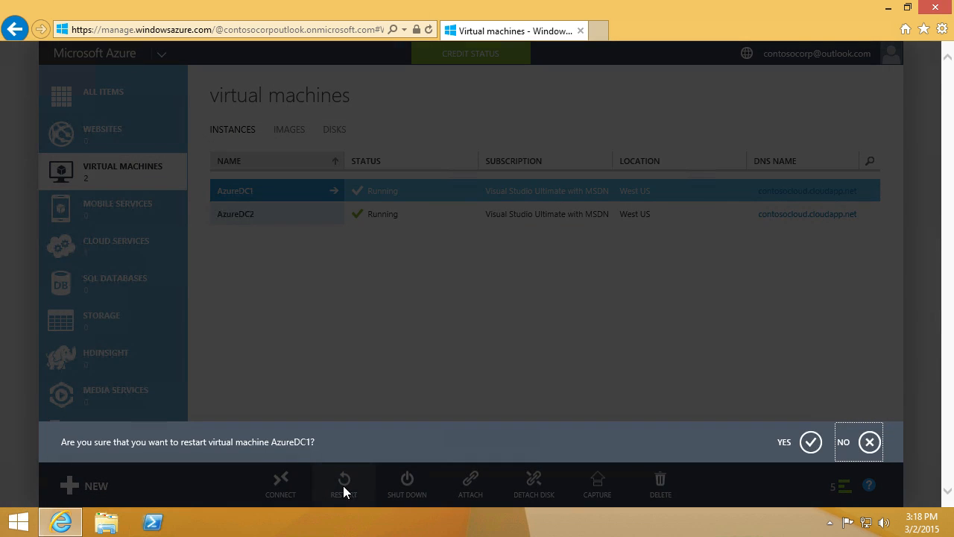
click(811, 441)
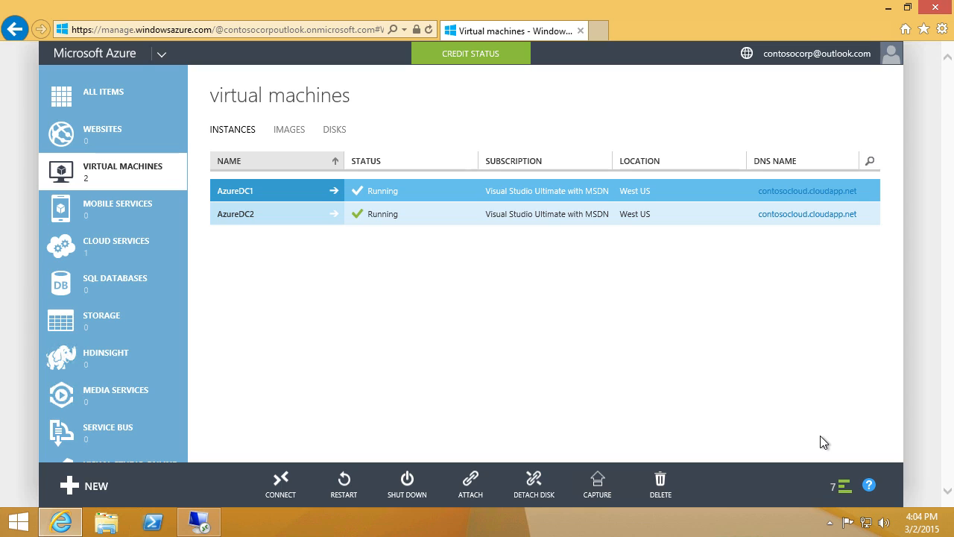
click(90, 485)
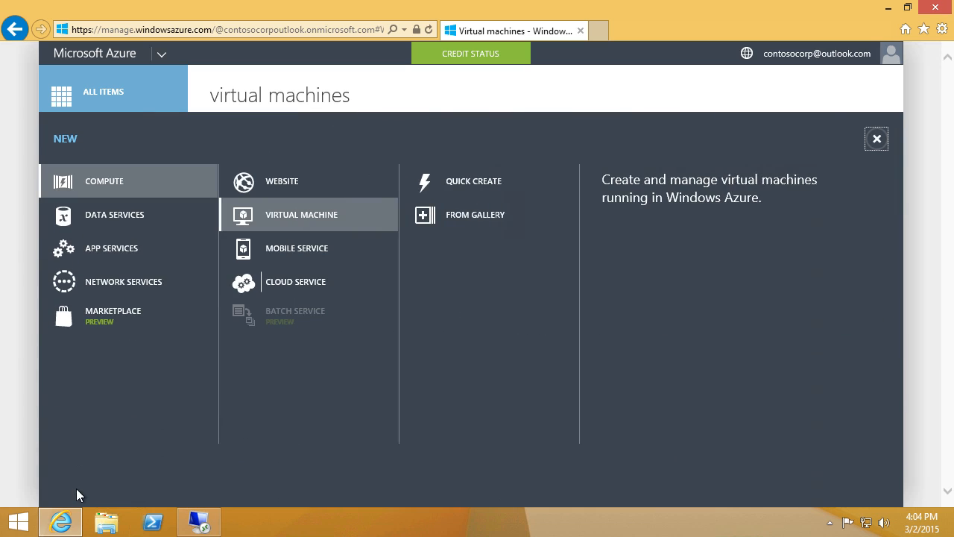
Step: Start a gallery VM from the Windows Server 2012 R2 Datacenter image, naming it AppServer1
click(441, 213)
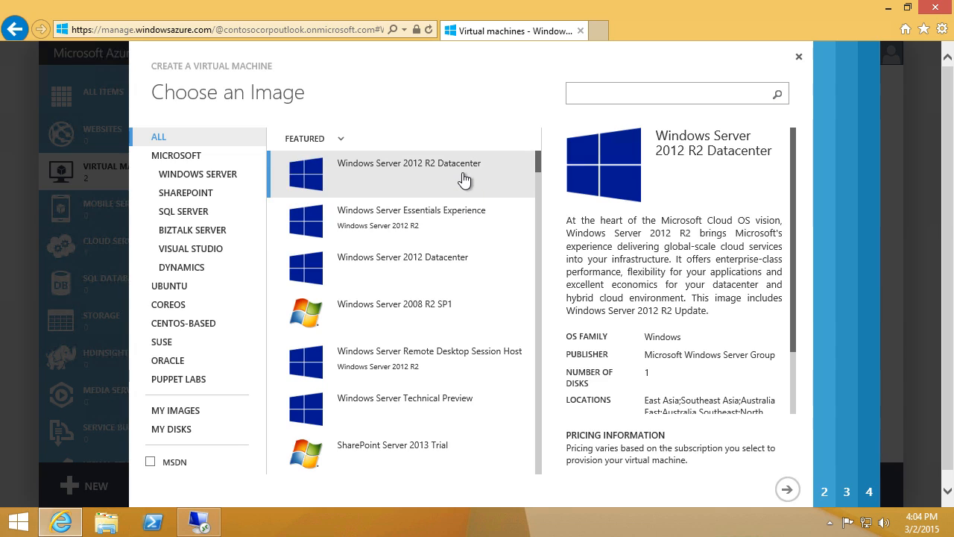
click(793, 495)
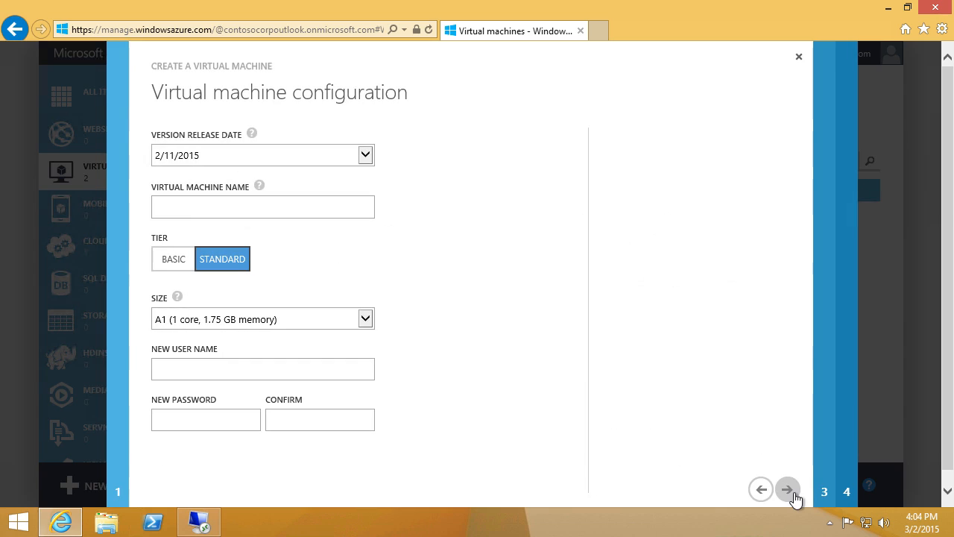
click(202, 213)
text(A)
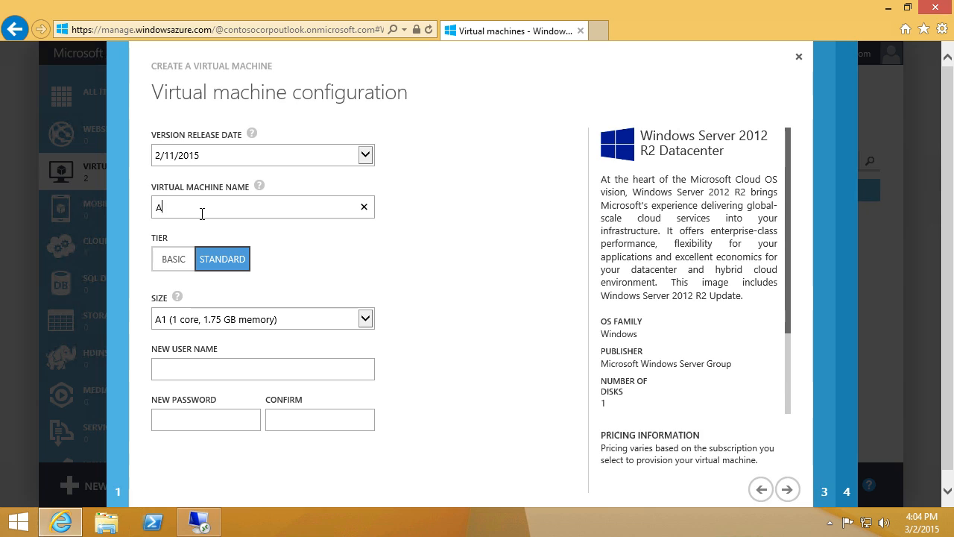
text(ppServer1)
Step: Enter the administrator user name and password, confirm the password, and continue
click(190, 378)
click(195, 422)
text(•••••••••)
key(Tab)
text(•••••)
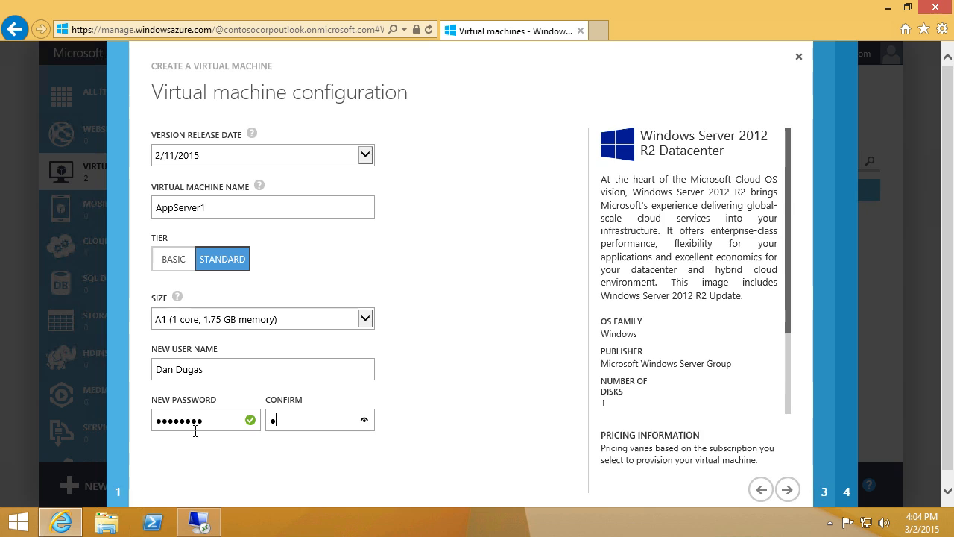
text(••••)
click(800, 496)
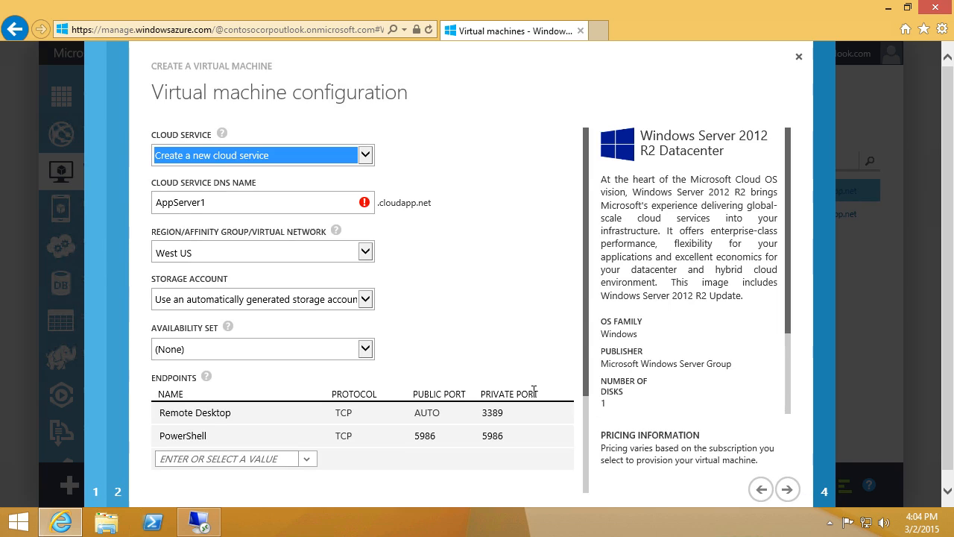
Step: Set the cloud service DNS name to AppServercloud on contosovnet with the portalvhdslhf5v36kn0nx8 storage account
click(245, 214)
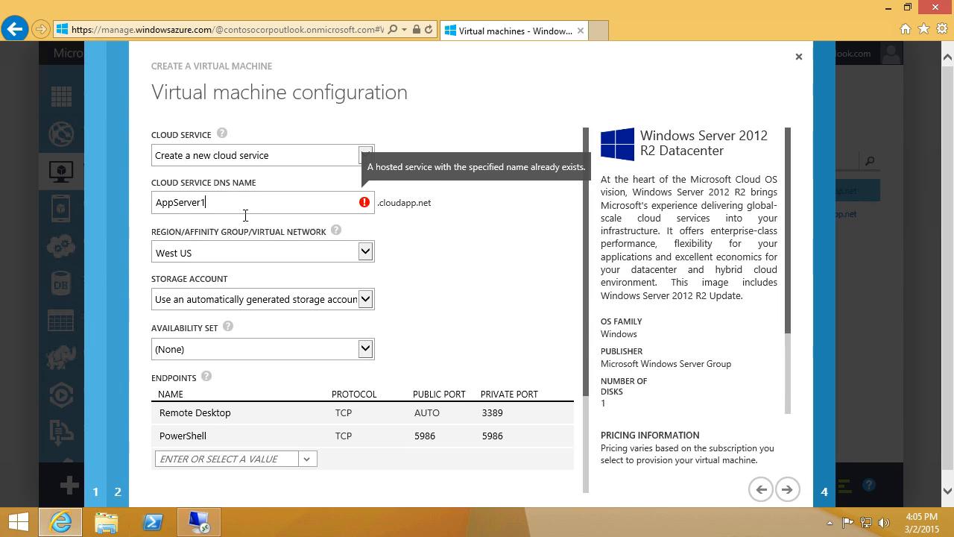
key(BackSpace)
text(cloud)
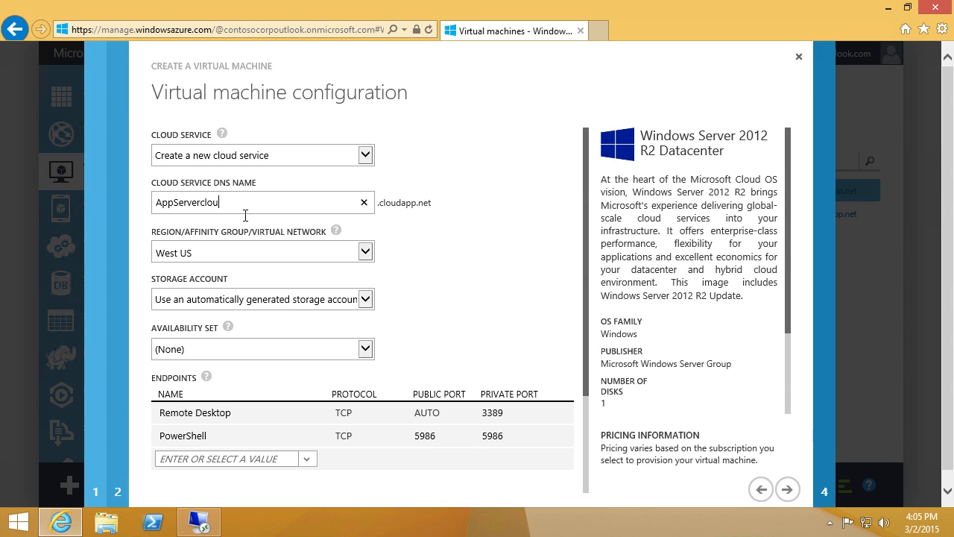
click(365, 253)
click(344, 177)
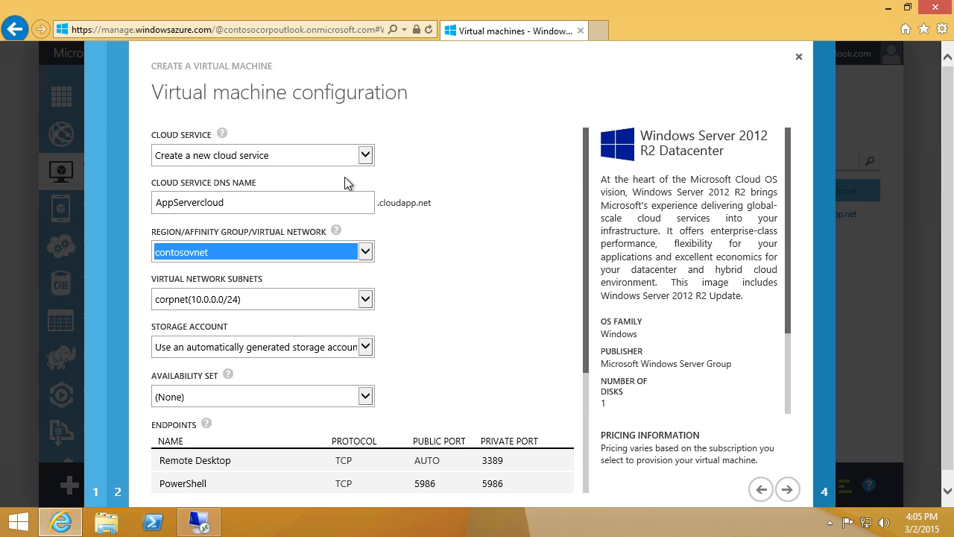
click(347, 354)
click(347, 362)
Step: Create a new availability set named AppServerAS and finish creating AppServer1
click(353, 395)
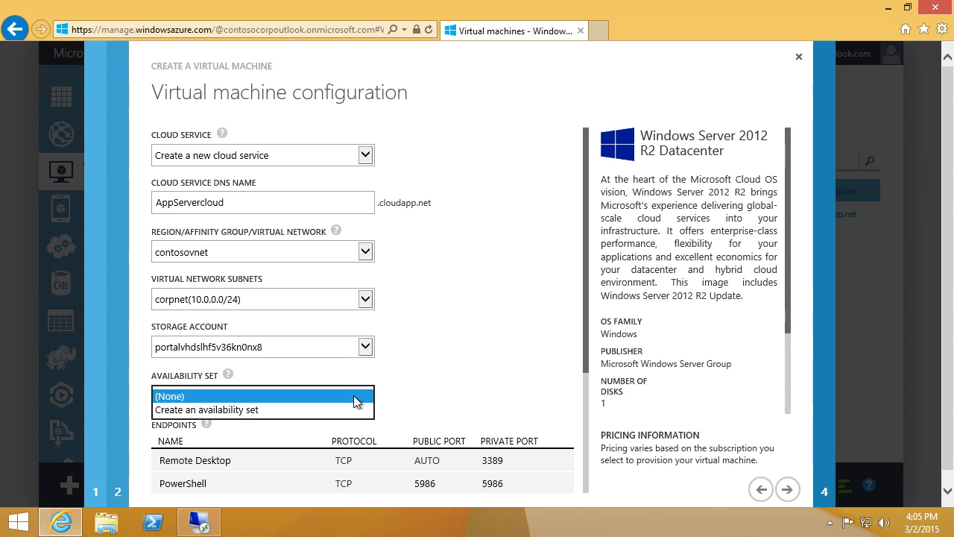
click(352, 410)
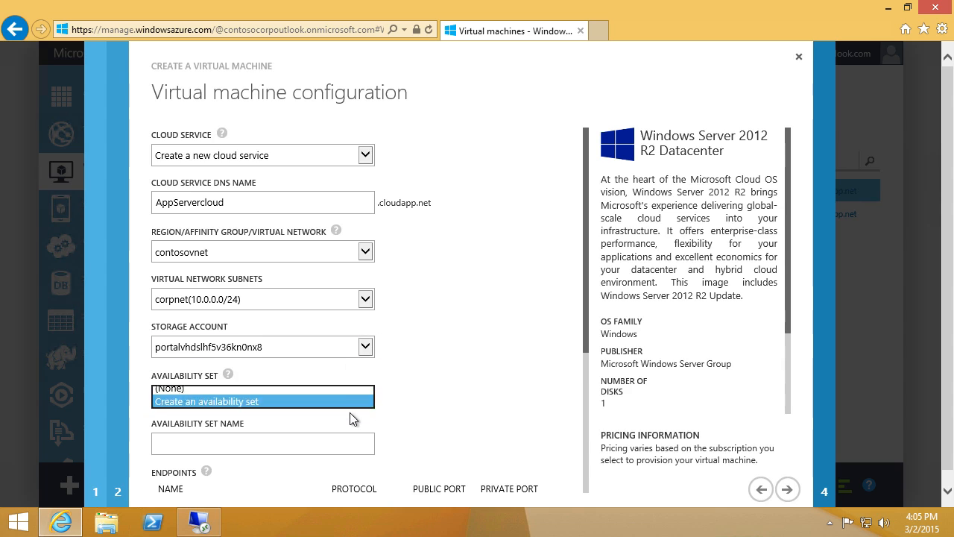
click(289, 450)
text(AppS)
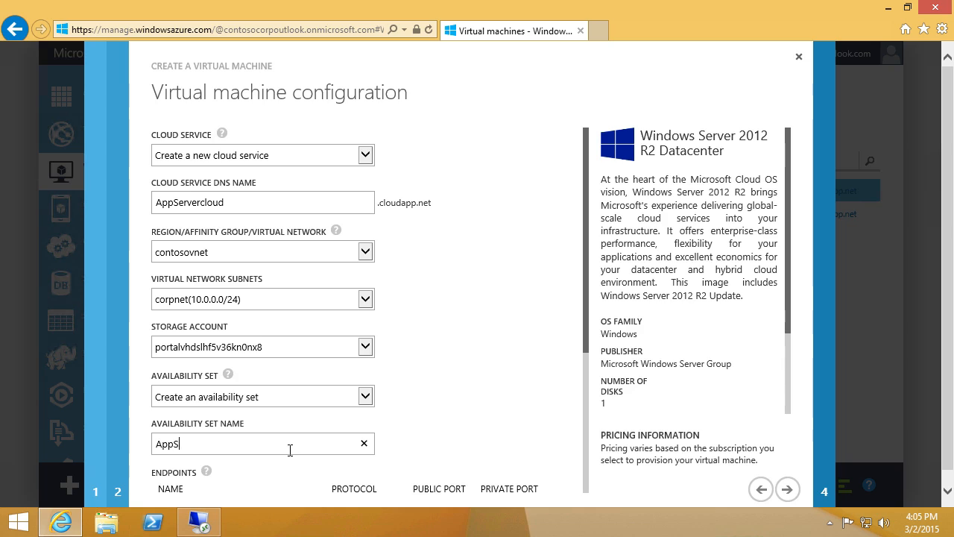
text(erverAS)
click(791, 494)
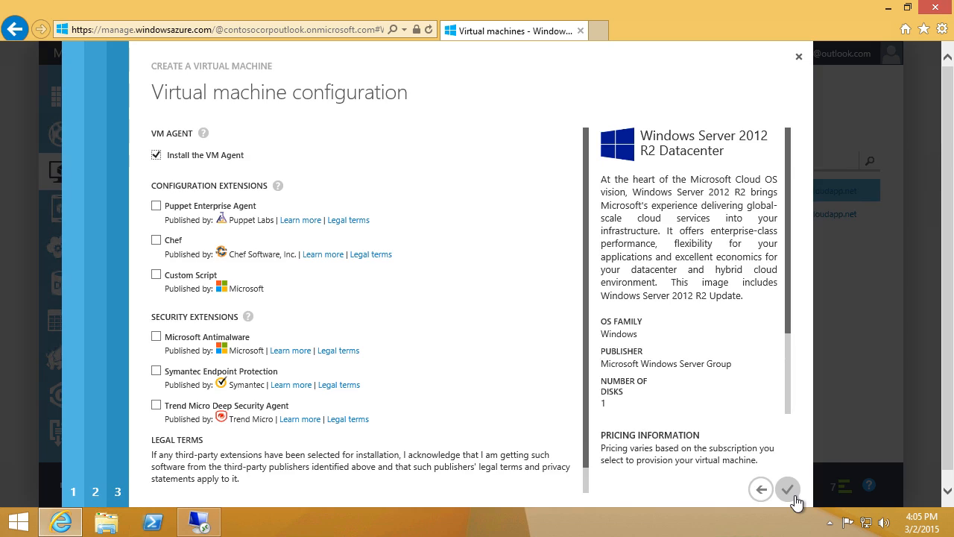
click(791, 493)
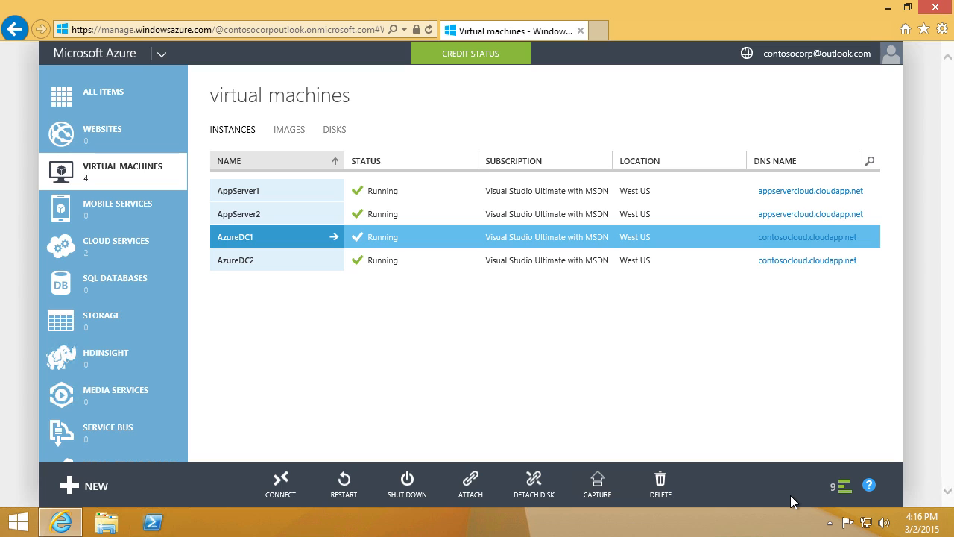
Step: Open AppServer1's dashboard and download its Remote Desktop connection file
click(314, 185)
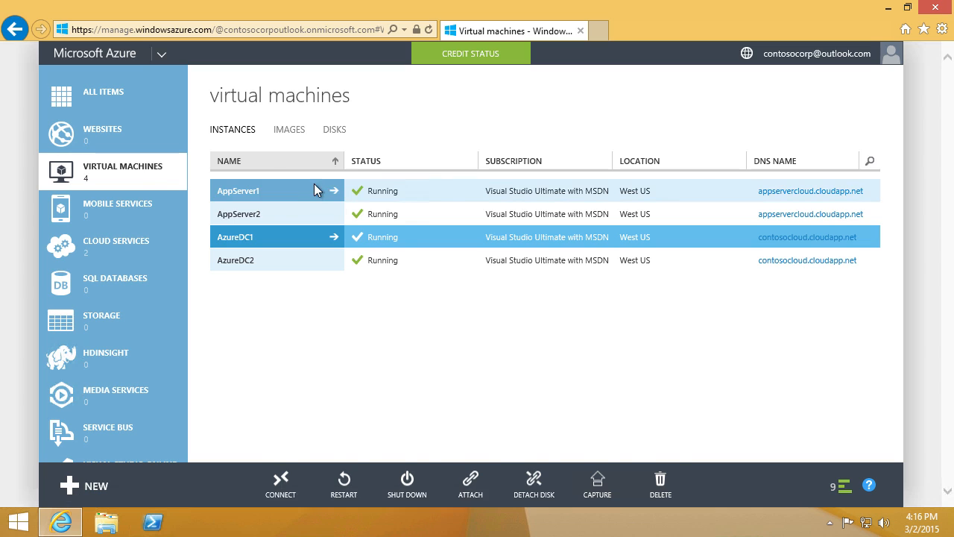
click(278, 142)
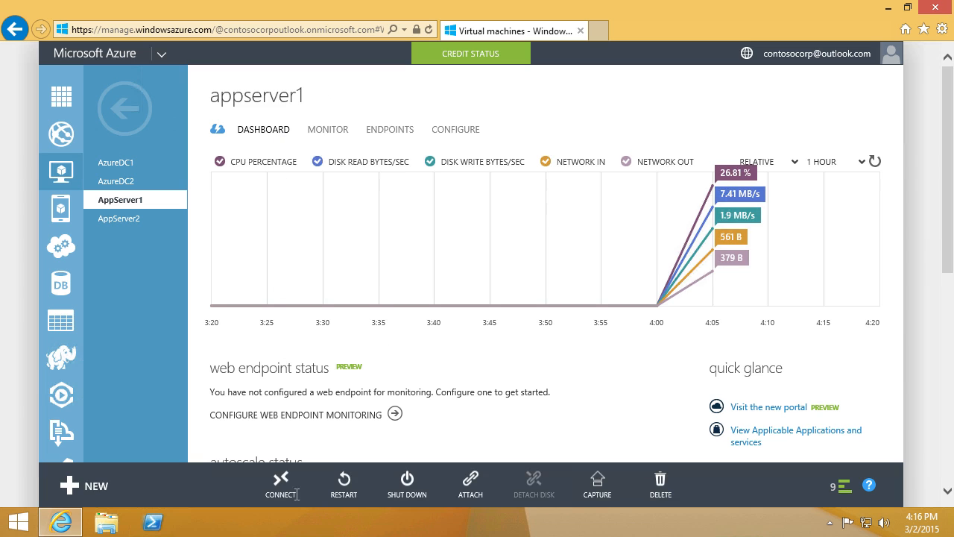
click(293, 492)
Step: Open AppServer1's .rdp file and sign in with the admin account, trusting the certificate permanently
click(653, 495)
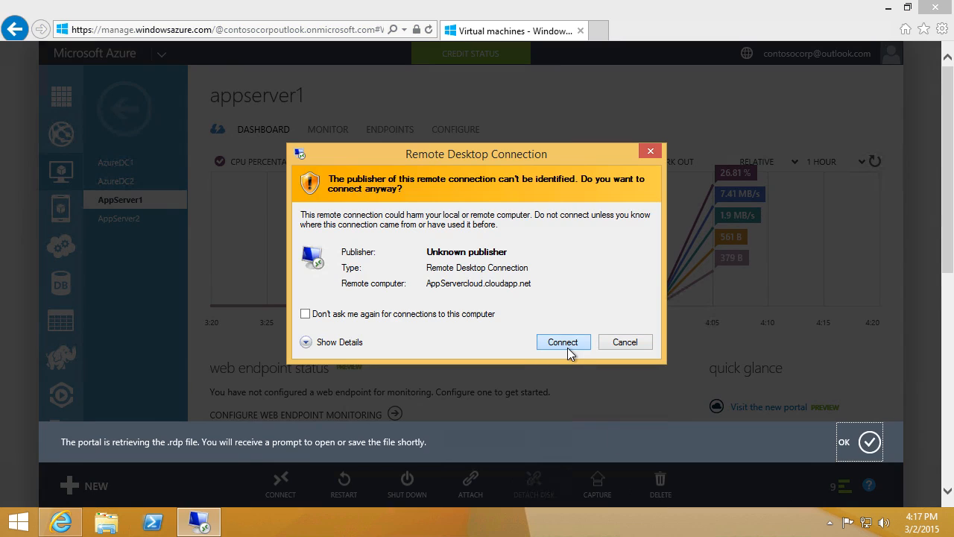
click(563, 342)
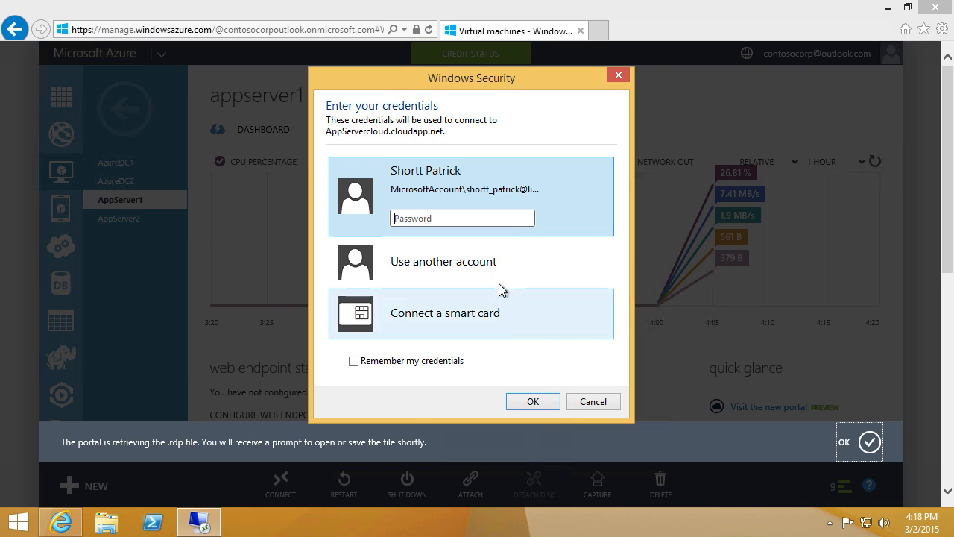
click(475, 268)
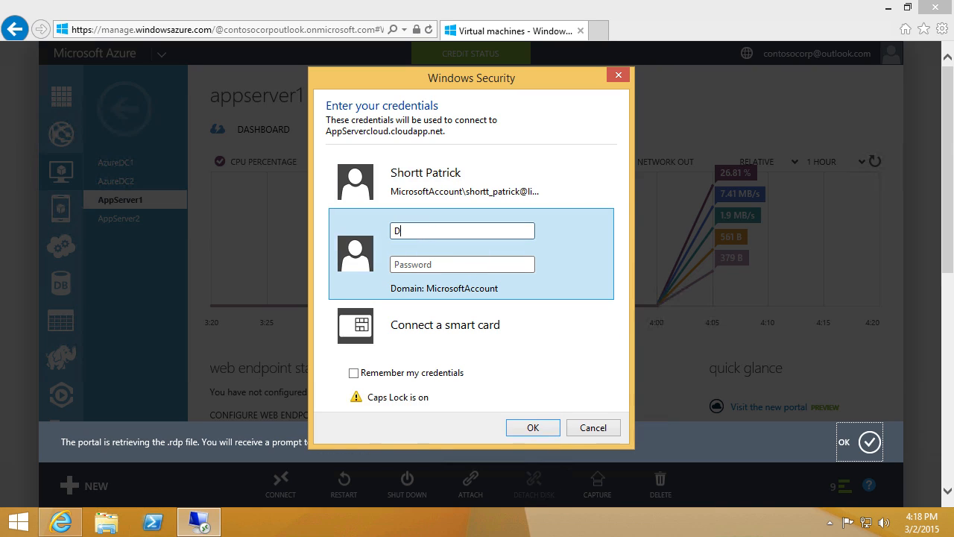
key(Tab)
text(********)
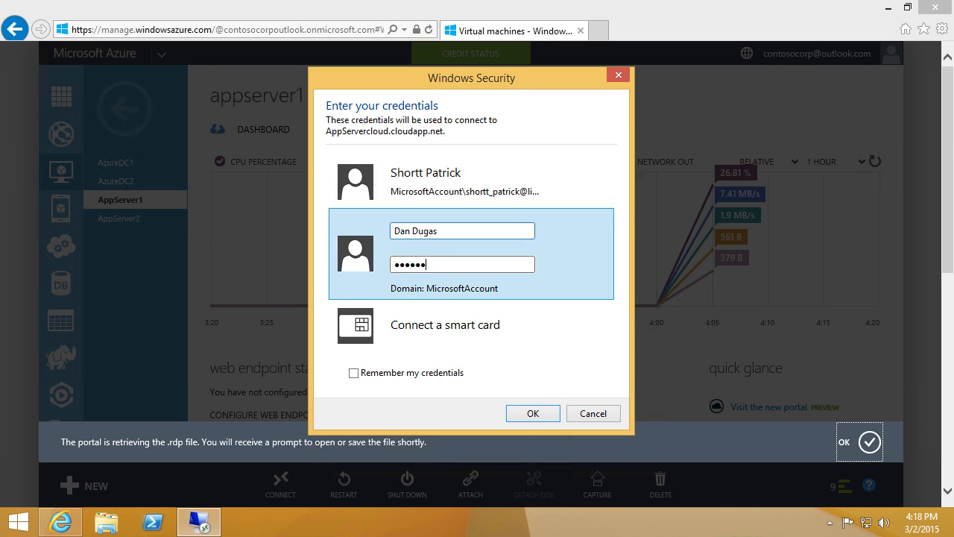
key(Return)
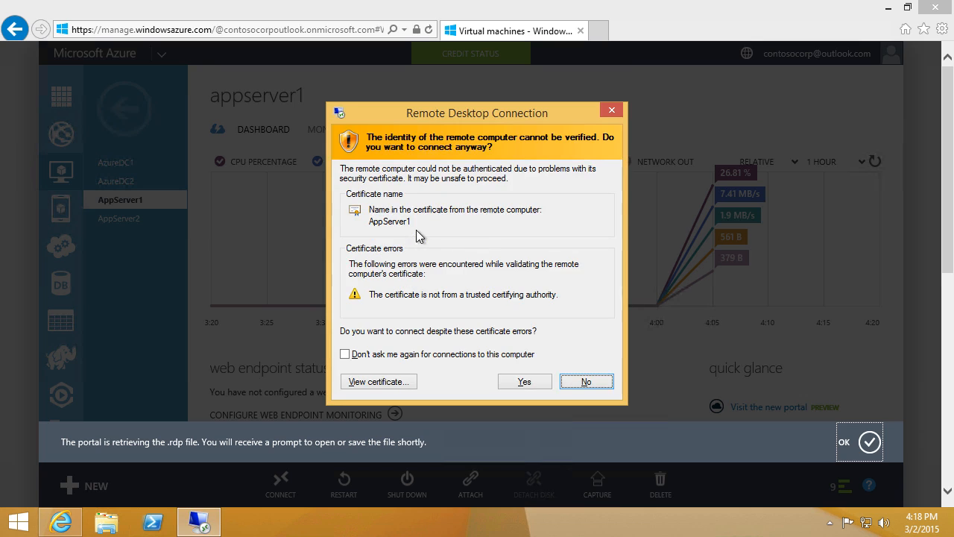
click(422, 354)
click(522, 380)
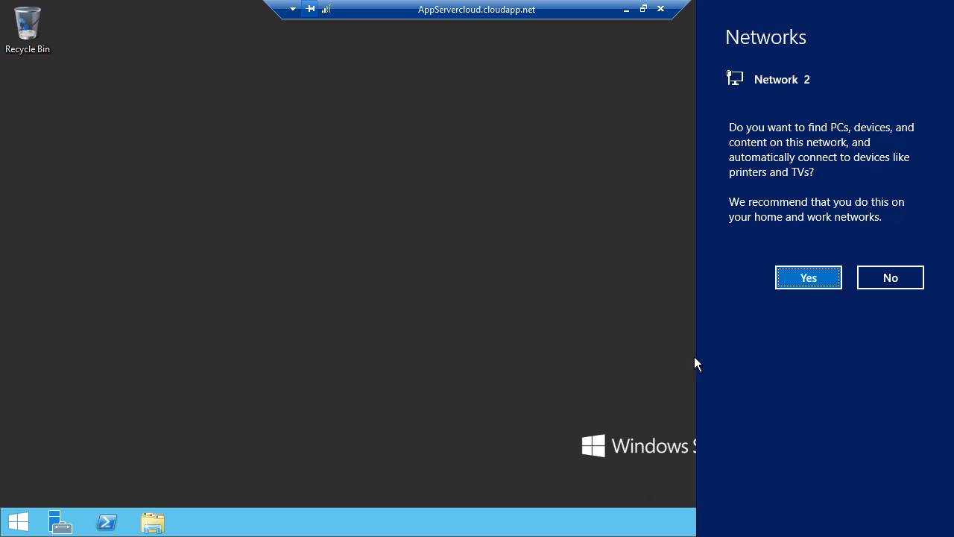
Step: Decline network discovery and open AppServer1's System Properties from the Local Server WORKGROUP link
click(913, 287)
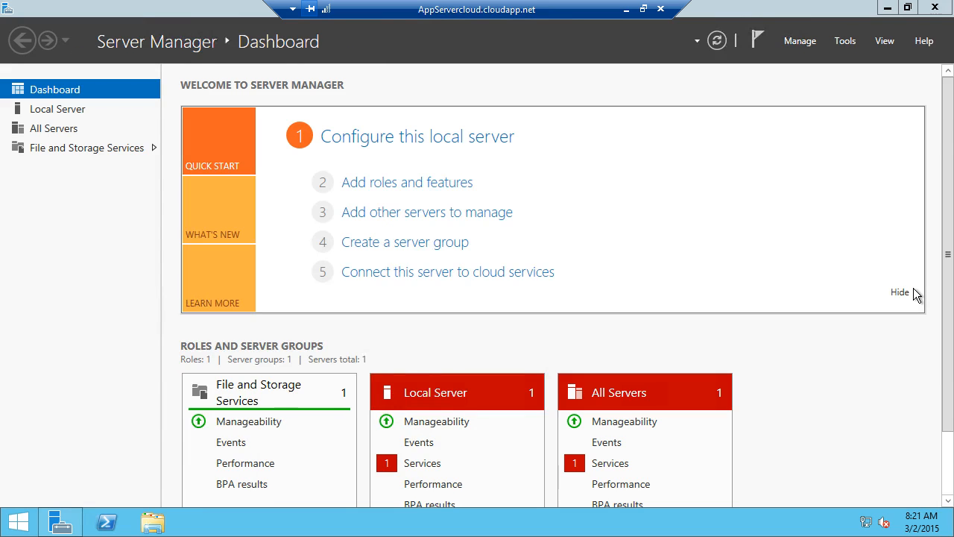
click(92, 118)
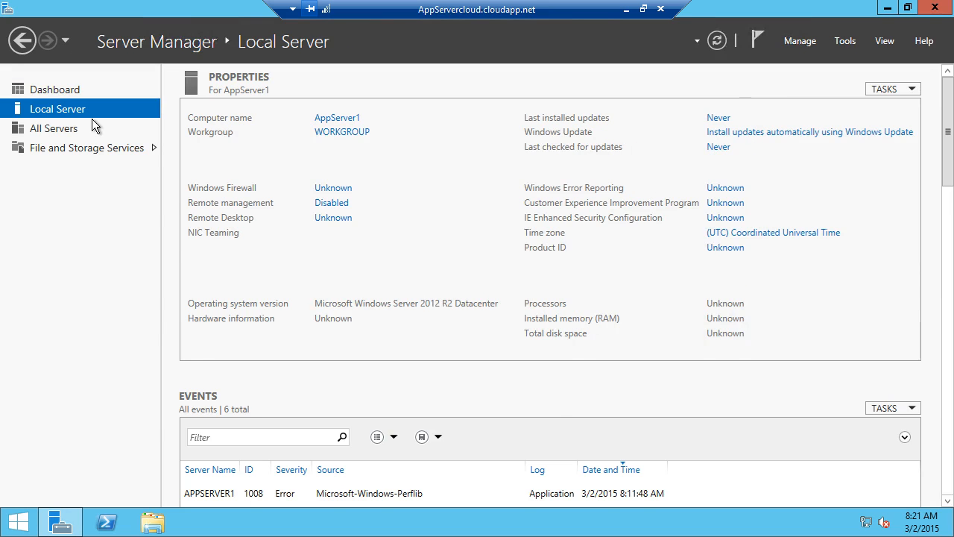
click(350, 149)
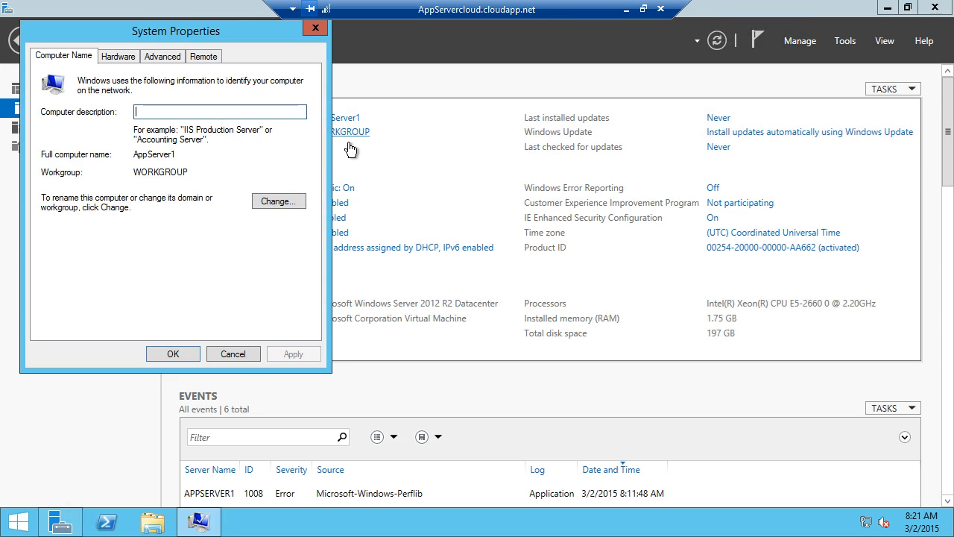
Step: Change AppServer1's membership to the corp.contoso.com domain using the domain admin credentials
click(304, 210)
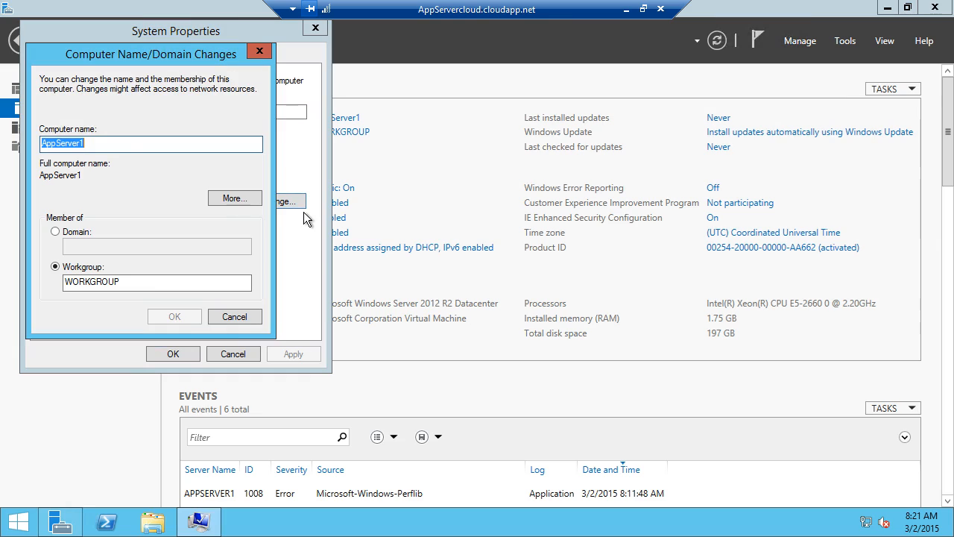
click(66, 232)
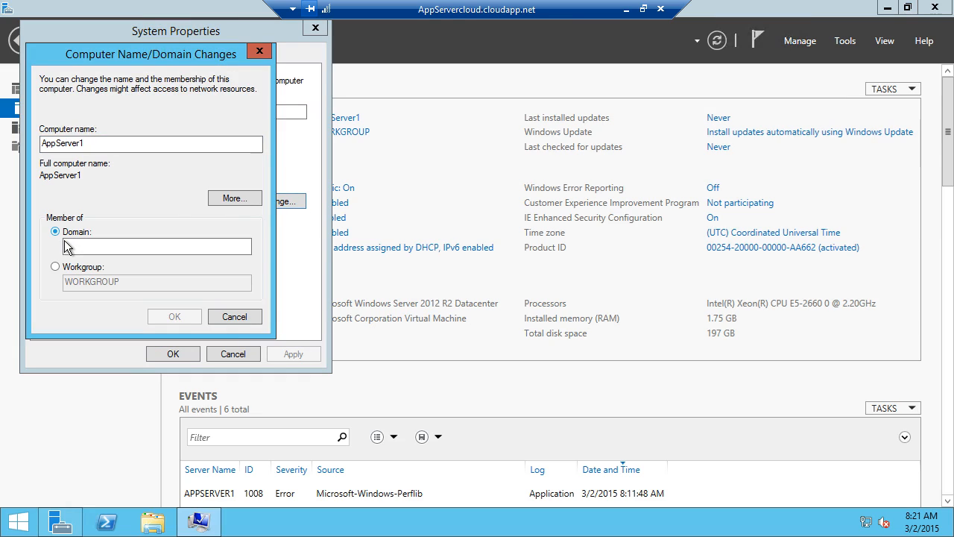
click(89, 251)
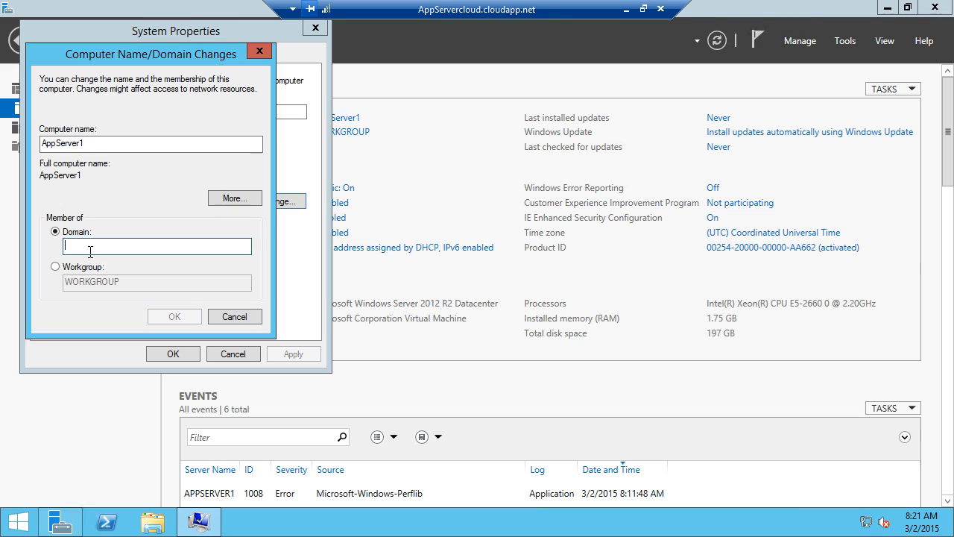
text(corp.contoso.com)
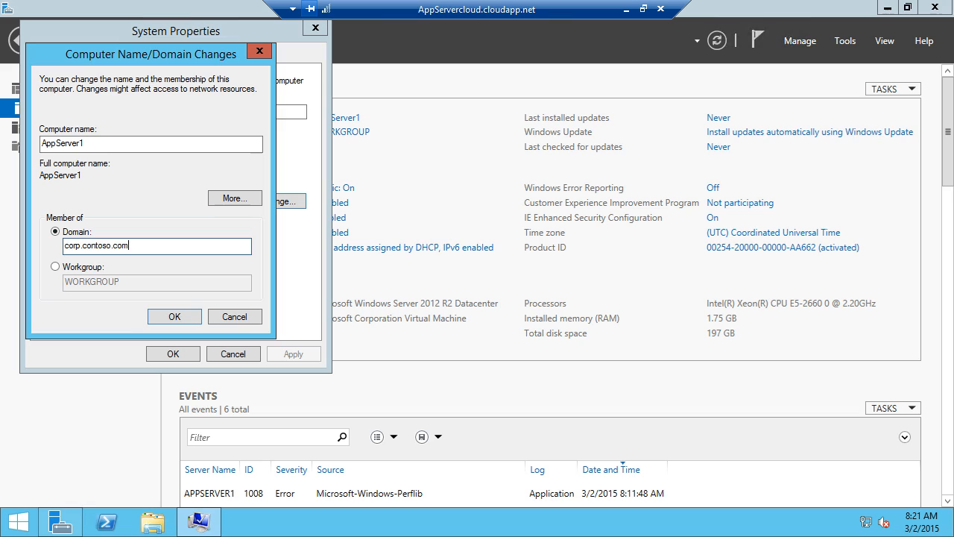
click(179, 321)
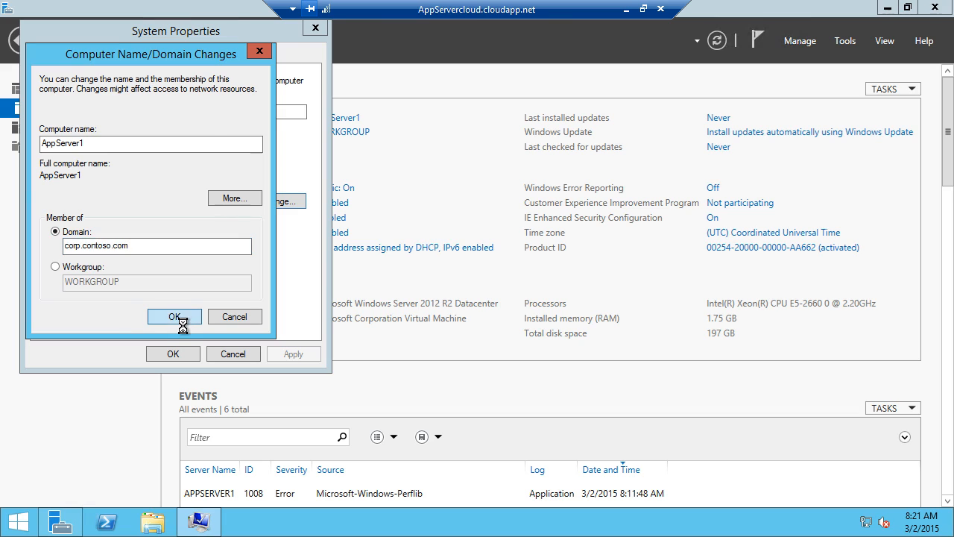
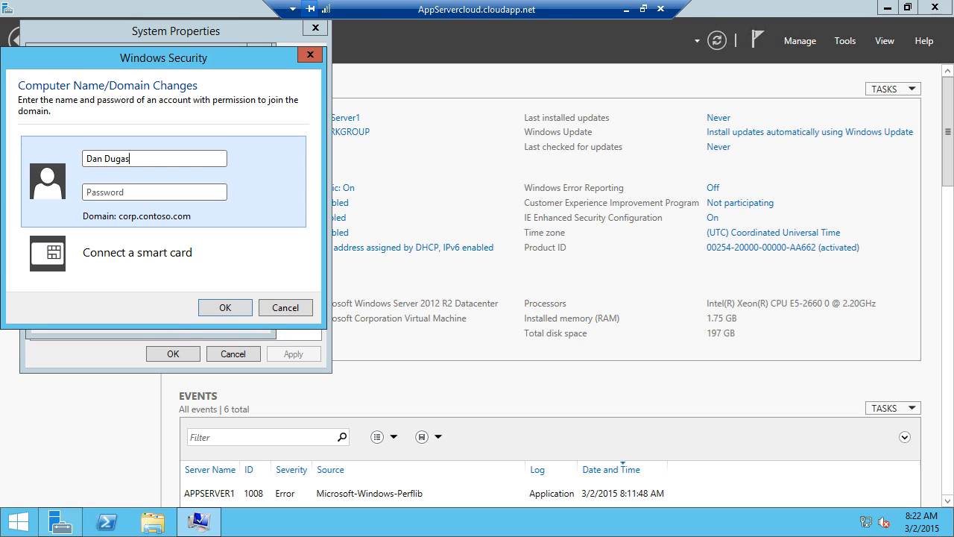
key(Tab)
text(Pa$$w0rd)
key(Return)
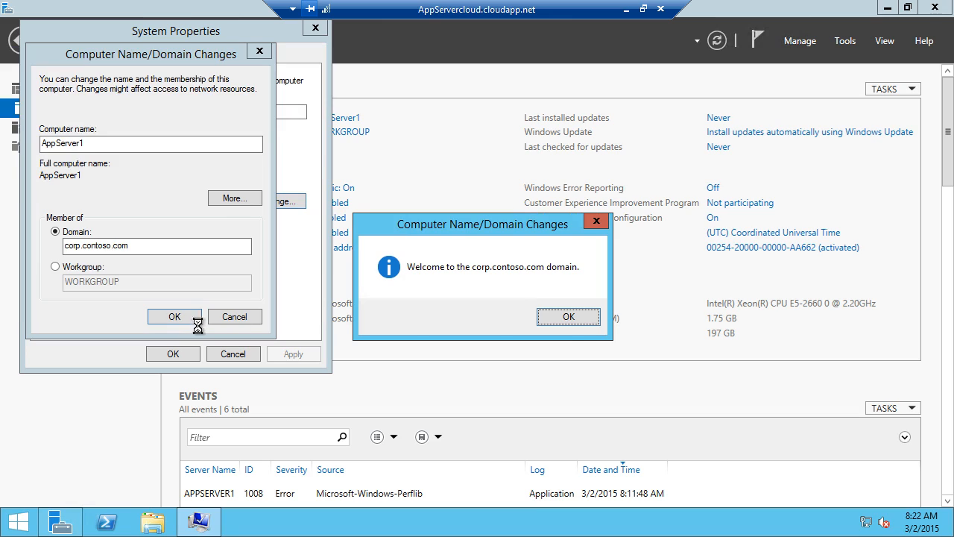
Step: Acknowledge the welcome and restart messages, close System Properties, and restart the server now
click(572, 329)
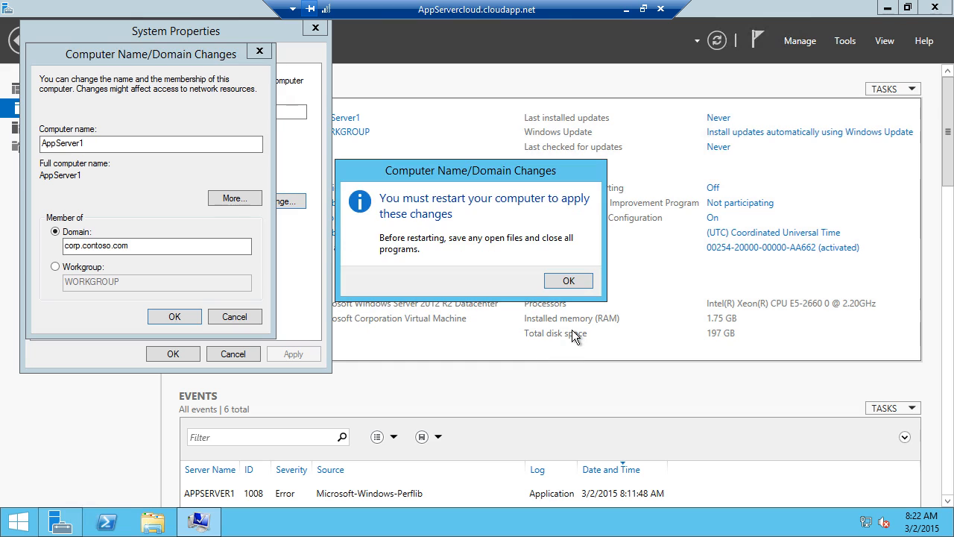
click(568, 280)
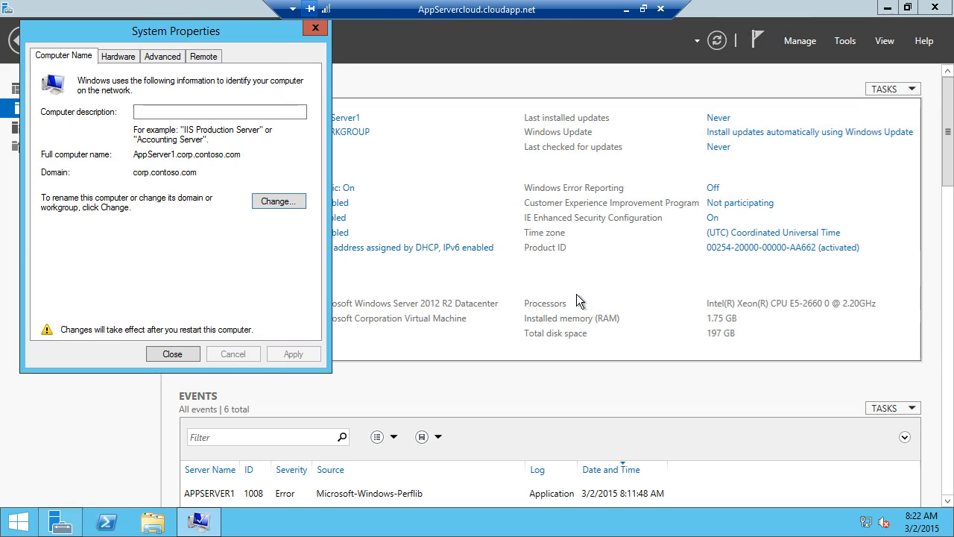
click(193, 356)
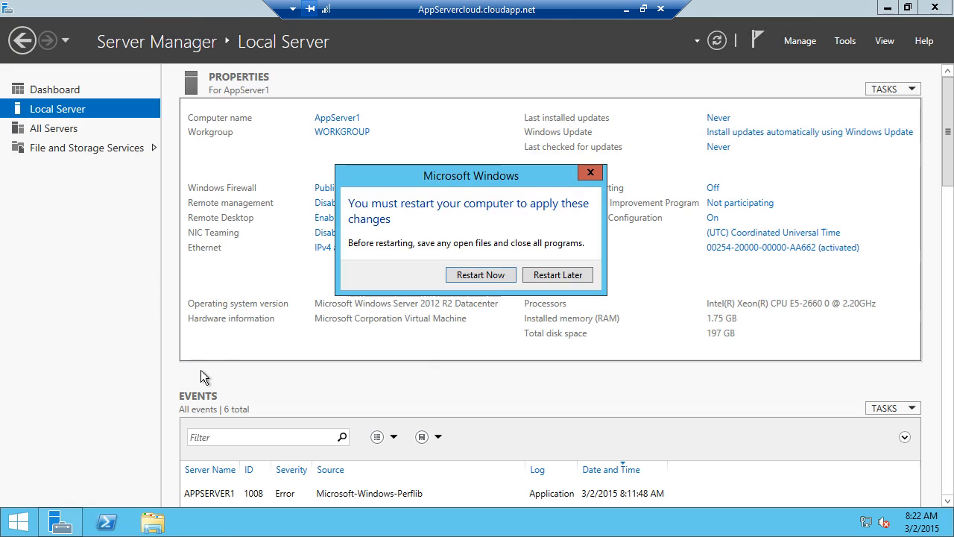
click(488, 280)
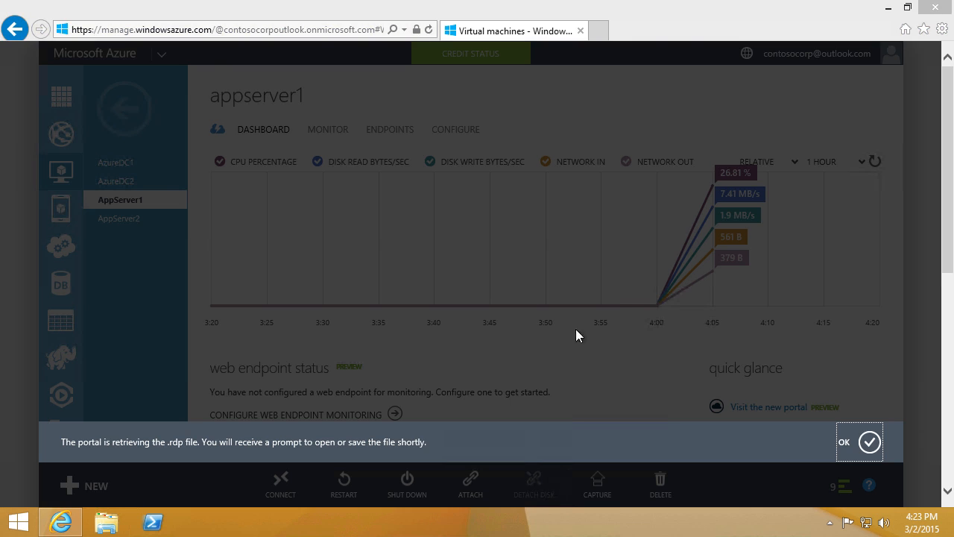
Step: Download and open a fresh AppServer1.rdp file from the Virtual Machines list
click(865, 442)
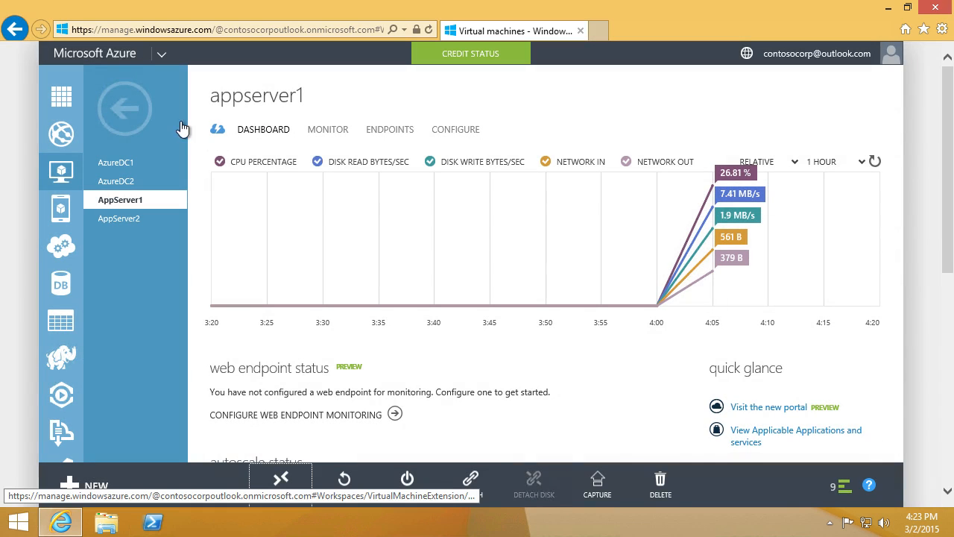
click(144, 116)
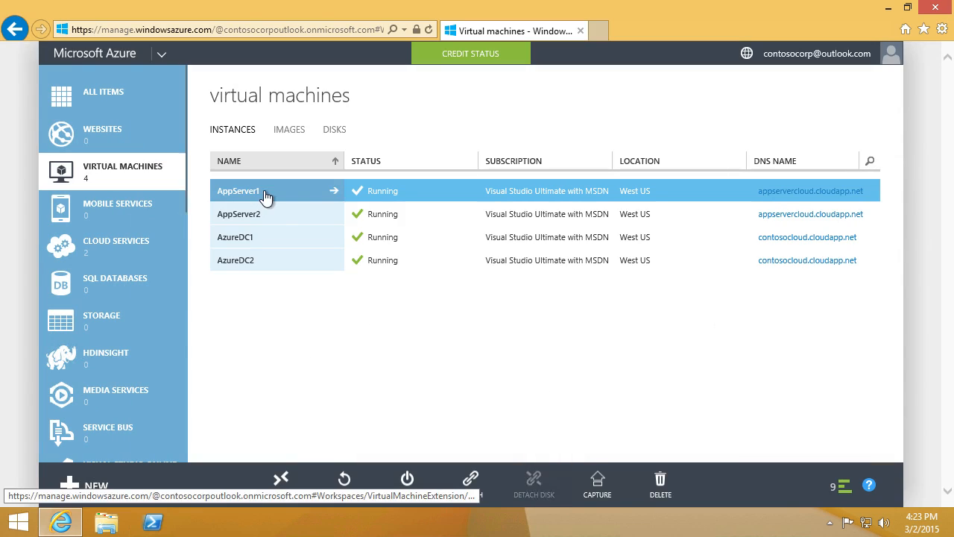
click(285, 475)
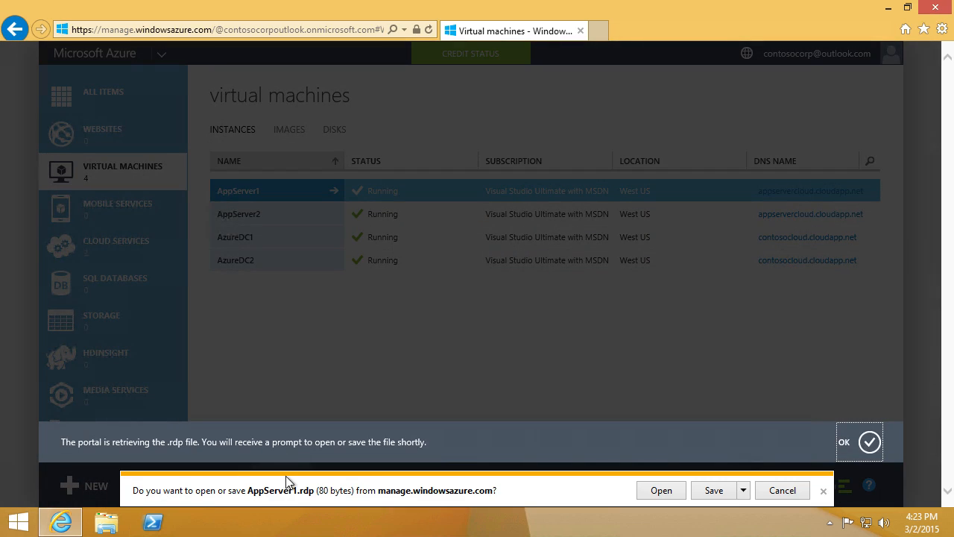
click(661, 490)
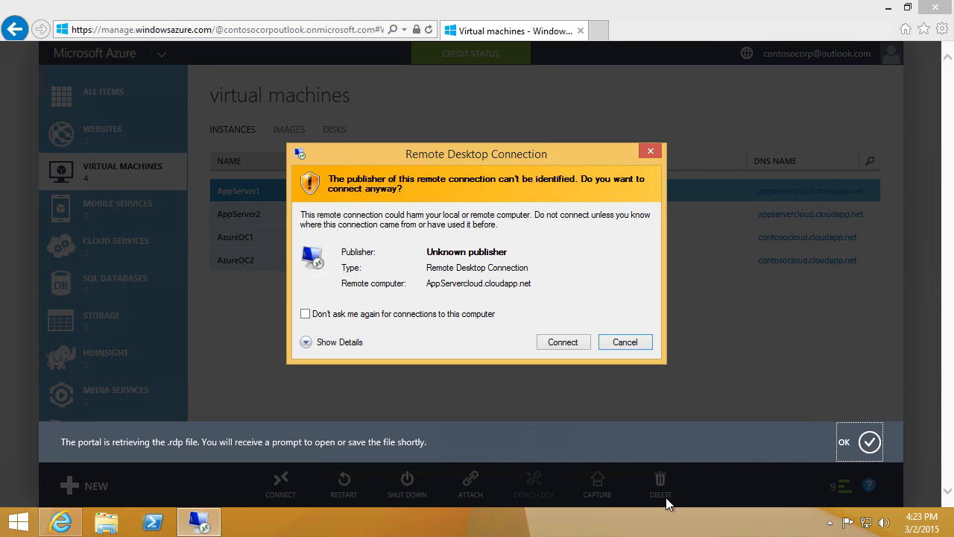
click(569, 343)
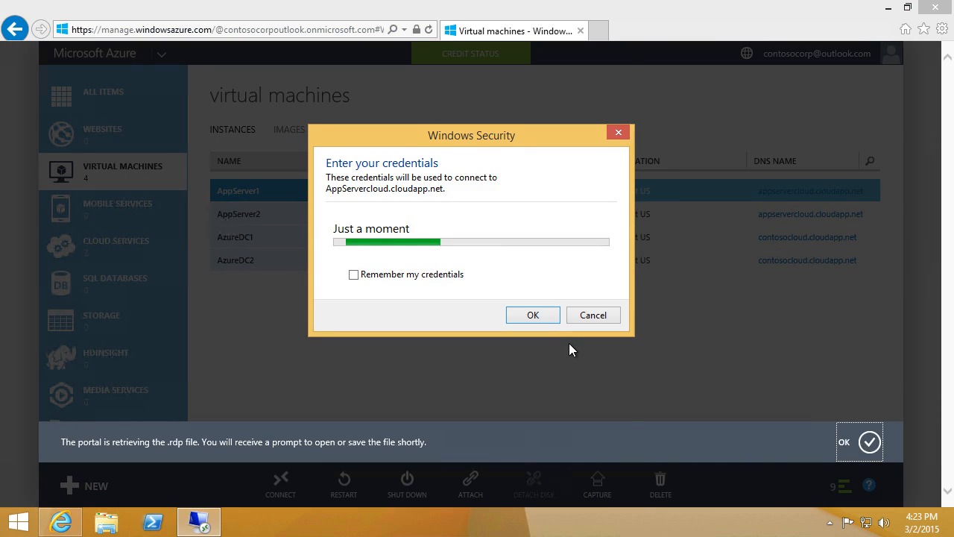
Step: Enter the account password and permanently accept the AppServer1.corp.contoso.com certificate
text(********)
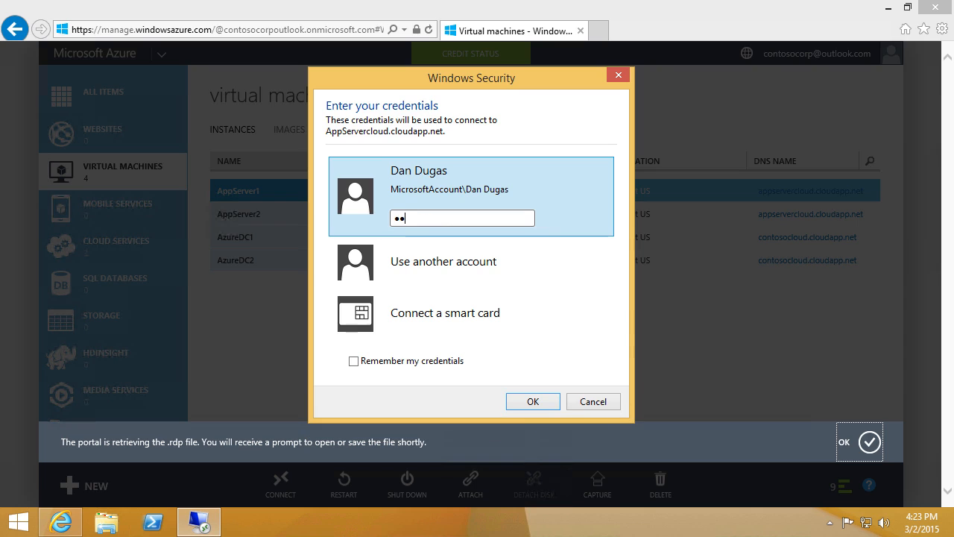
key(Return)
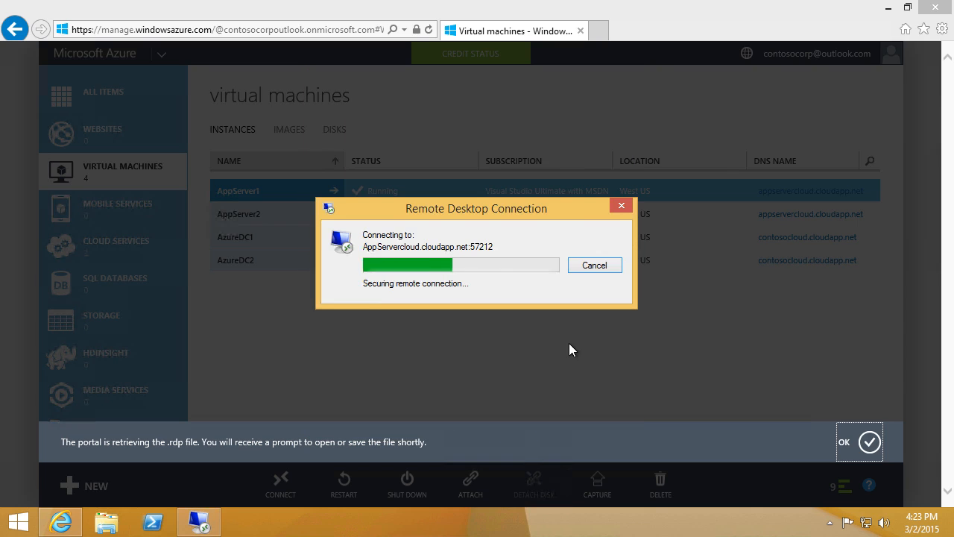
click(462, 357)
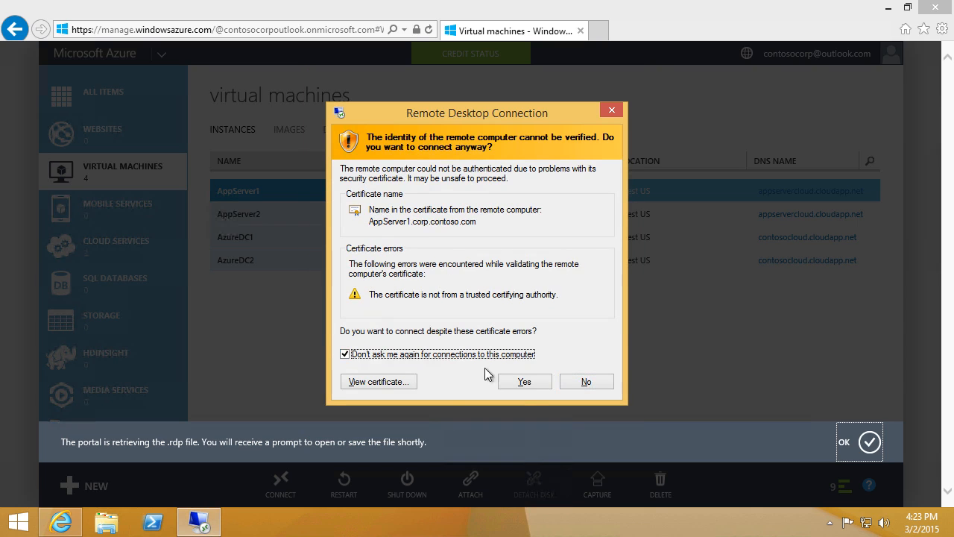
click(520, 383)
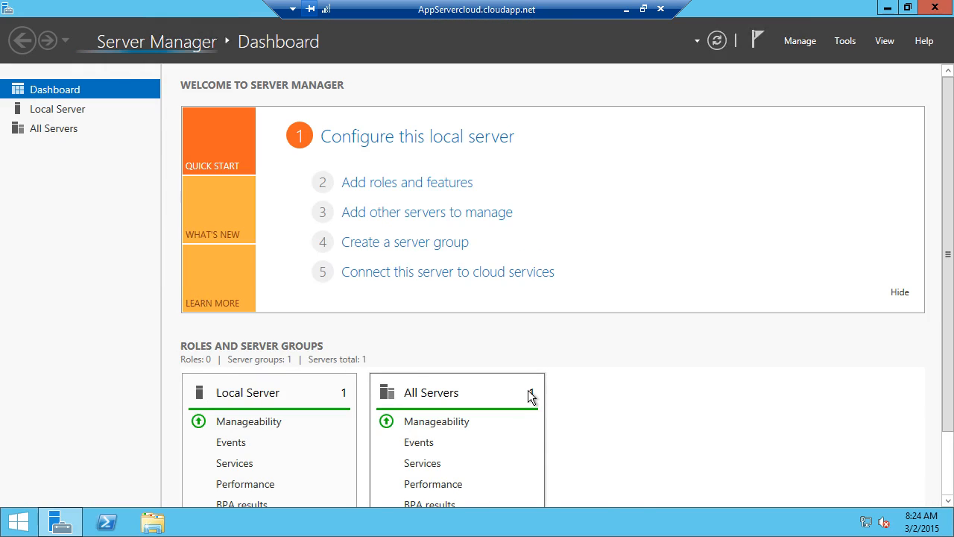
Step: Show AppServer1's Local Server properties to check the corp.contoso.com domain membership
click(96, 118)
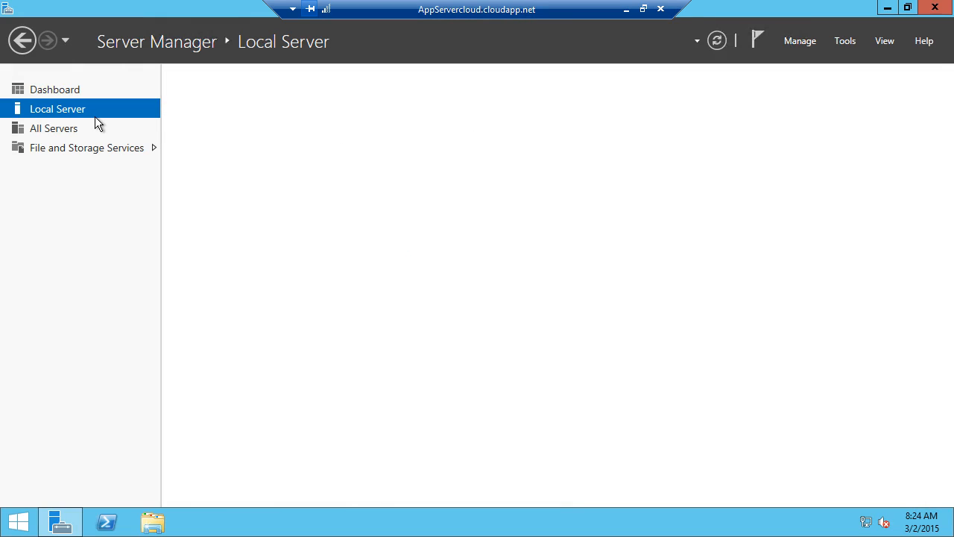